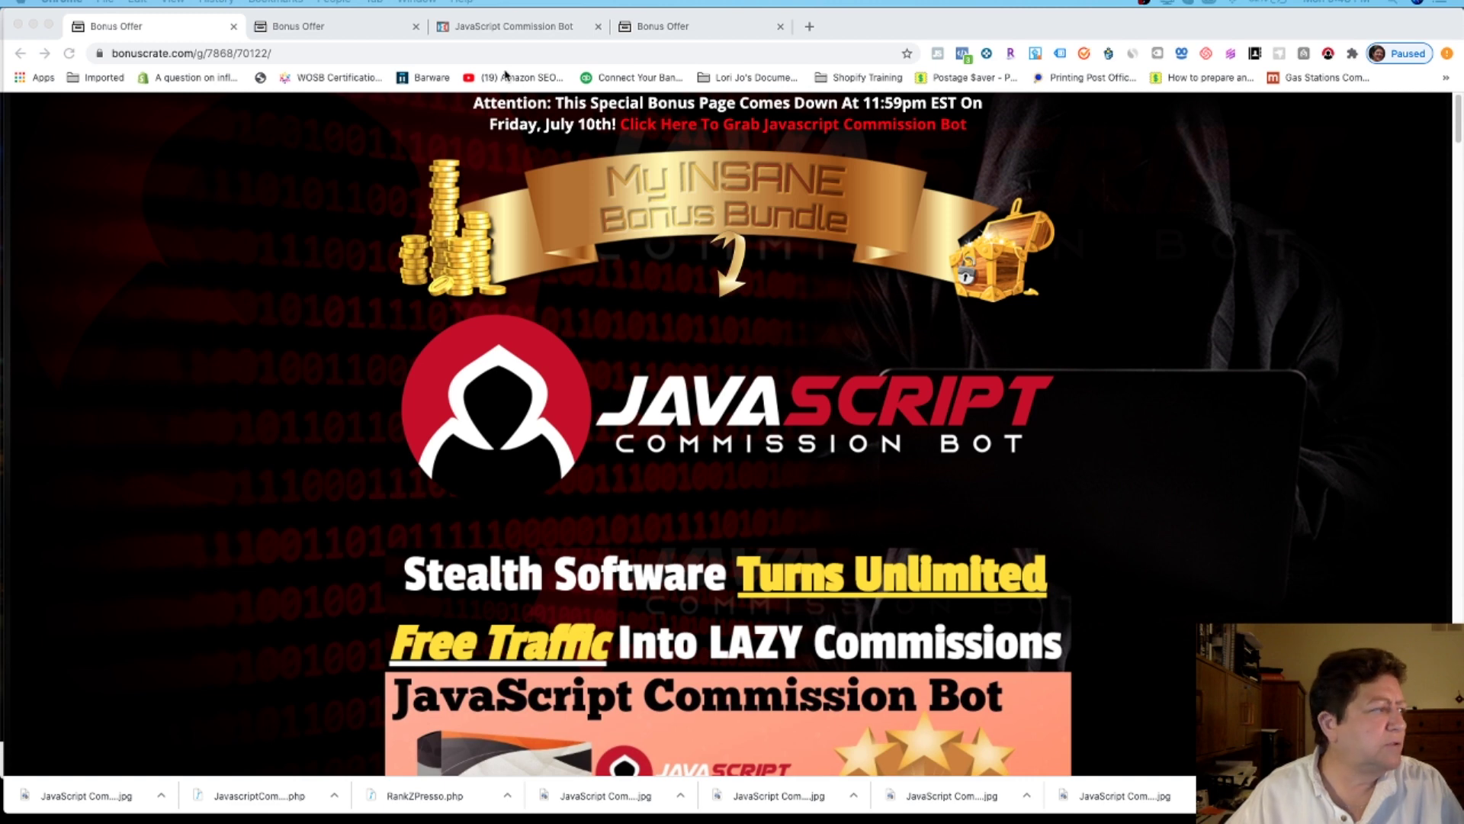
Step: Switch to the second Bonus Offer tab and read through Bonuses #1 to #5
{"action": "left_click", "coordinate": [356, 25]}
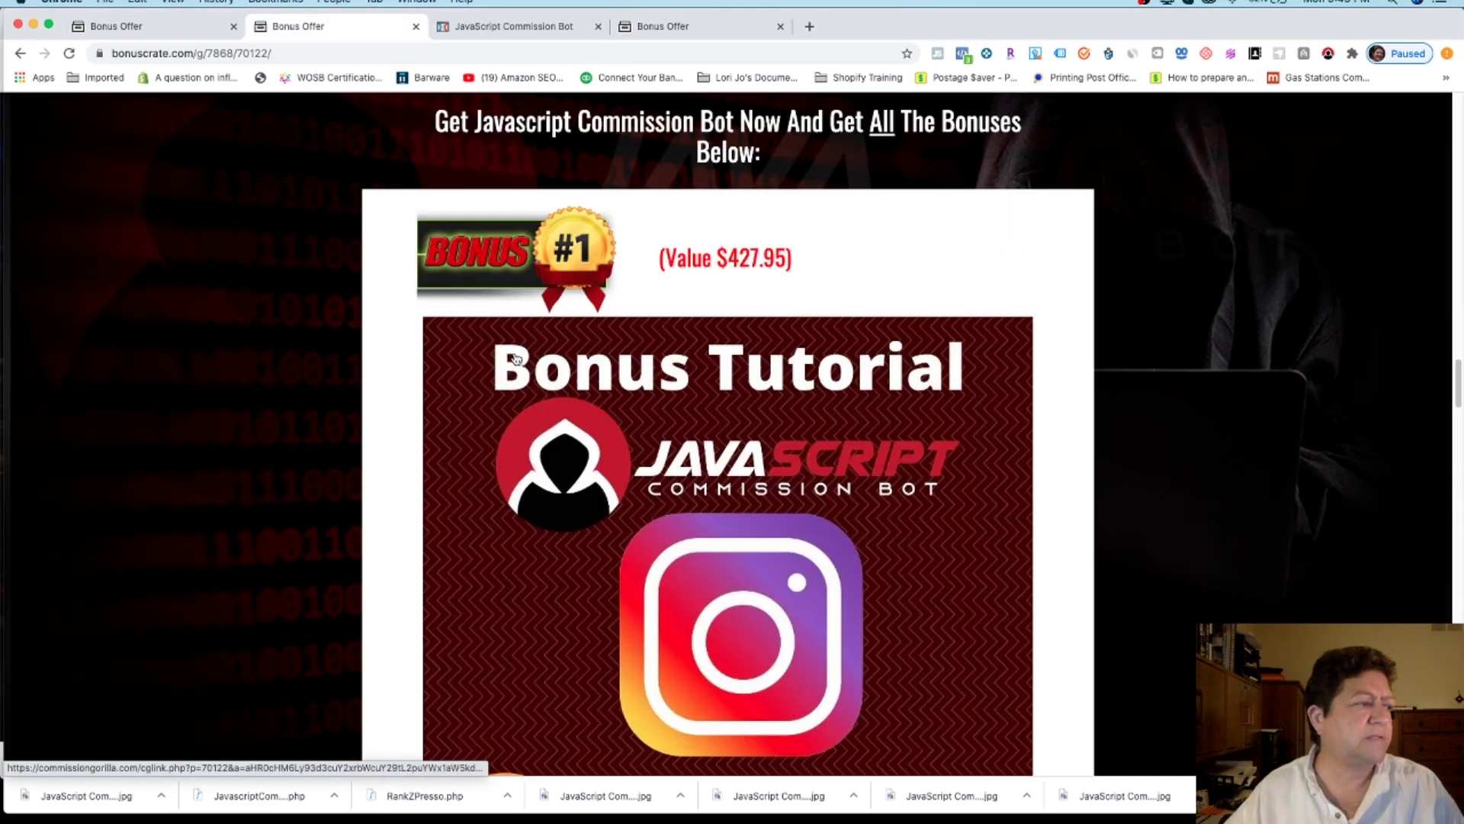
{"action": "scroll", "coordinate": [595, 403], "scroll_direction": "down", "scroll_amount": 1}
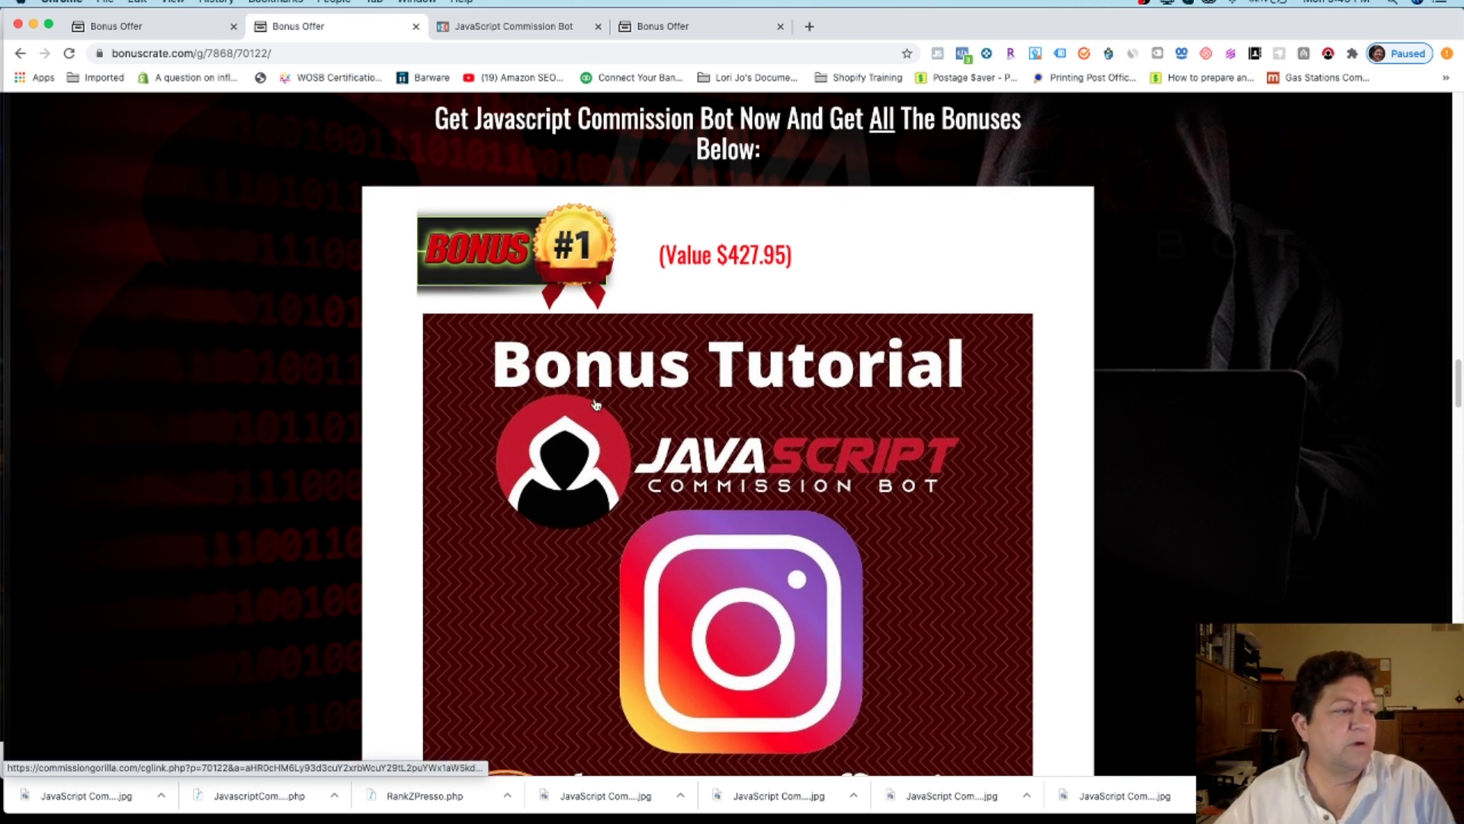
{"action": "scroll", "coordinate": [595, 404], "scroll_direction": "down", "scroll_amount": 3}
{"action": "scroll", "coordinate": [595, 404], "scroll_direction": "down", "scroll_amount": 3}
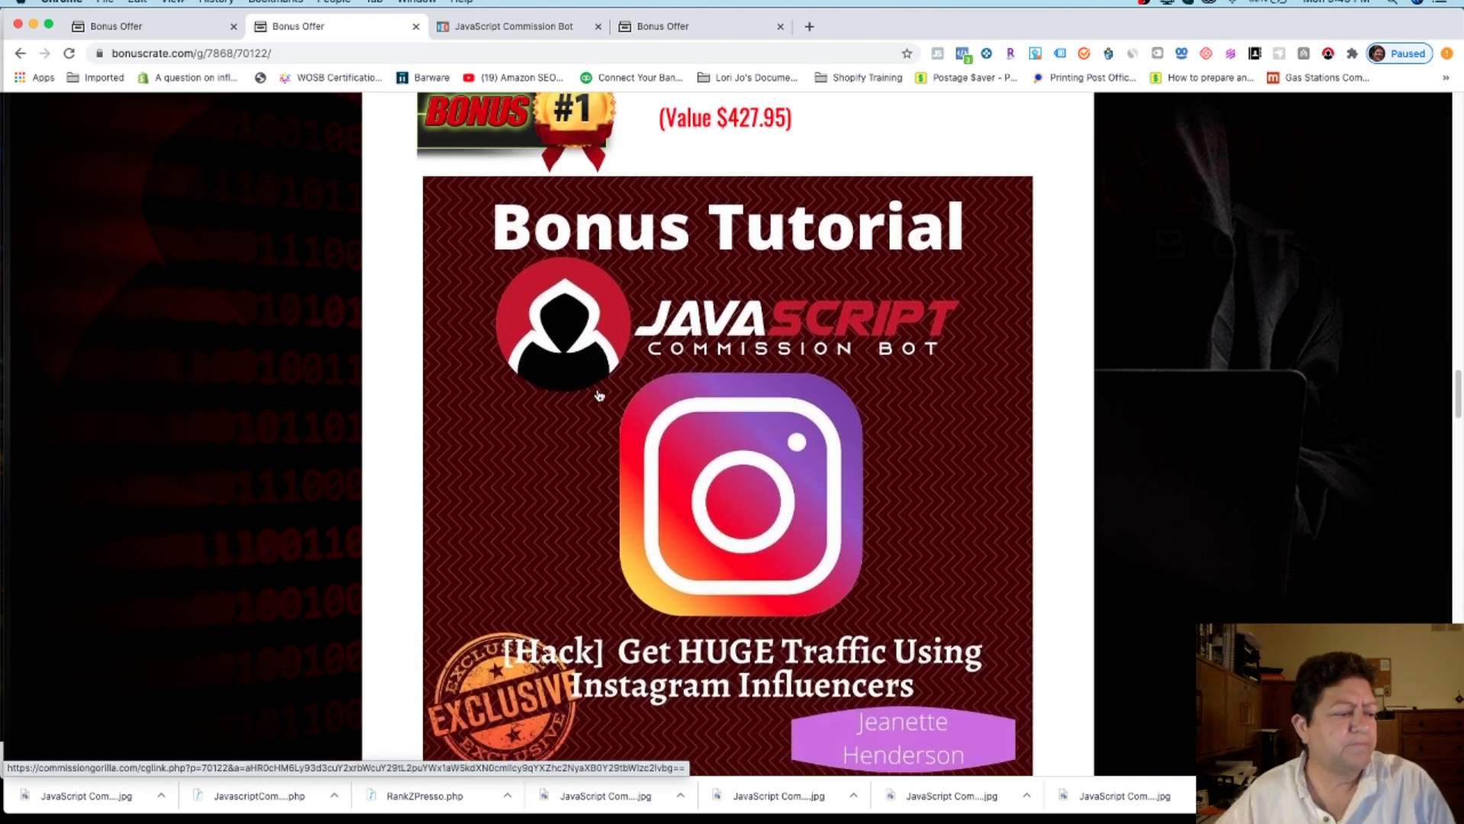
{"action": "scroll", "coordinate": [598, 396], "scroll_direction": "down", "scroll_amount": 1}
{"action": "scroll", "coordinate": [597, 396], "scroll_direction": "down", "scroll_amount": 1}
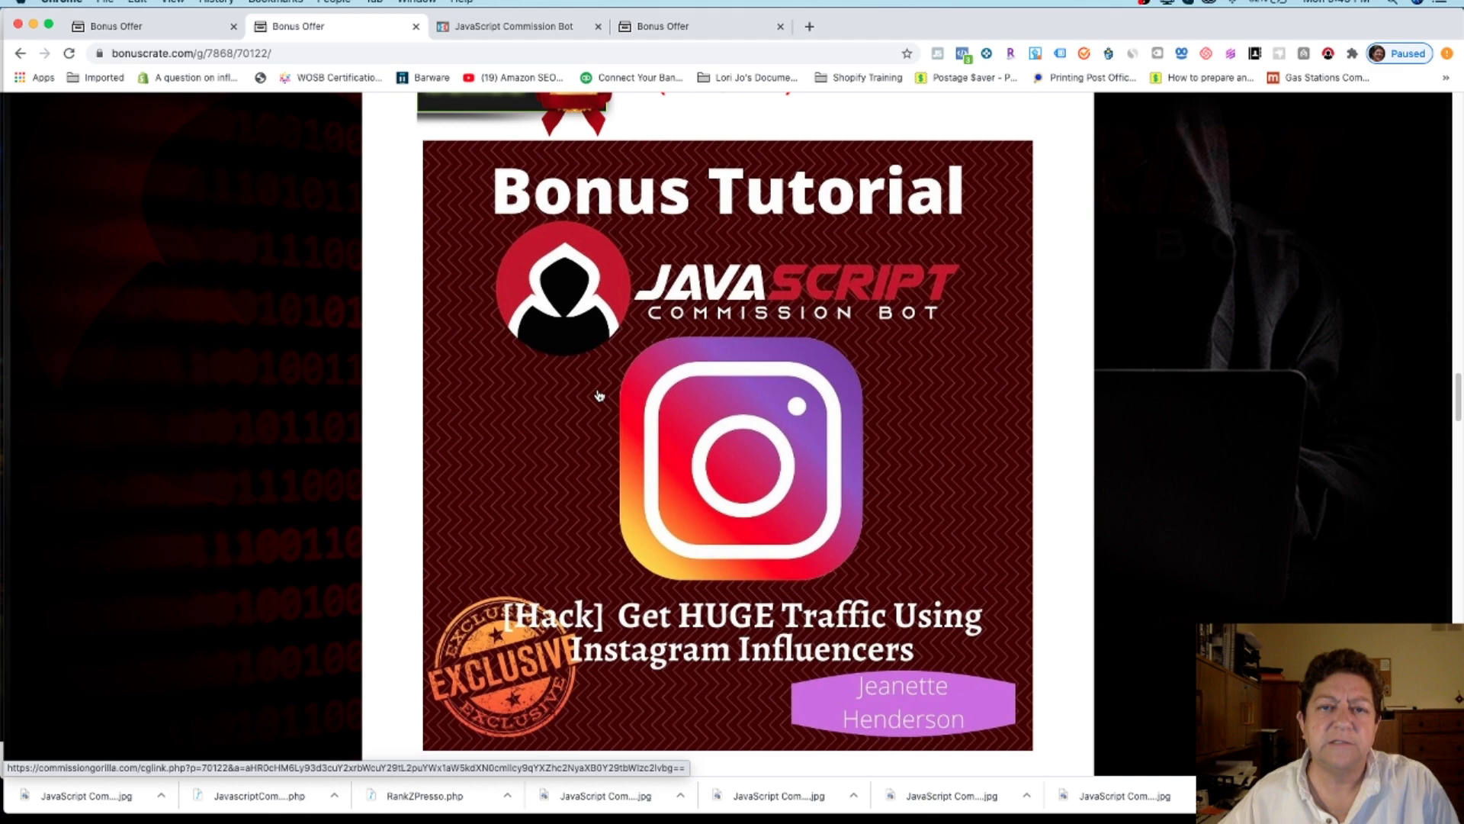
{"action": "scroll", "coordinate": [597, 397], "scroll_direction": "down", "scroll_amount": 1}
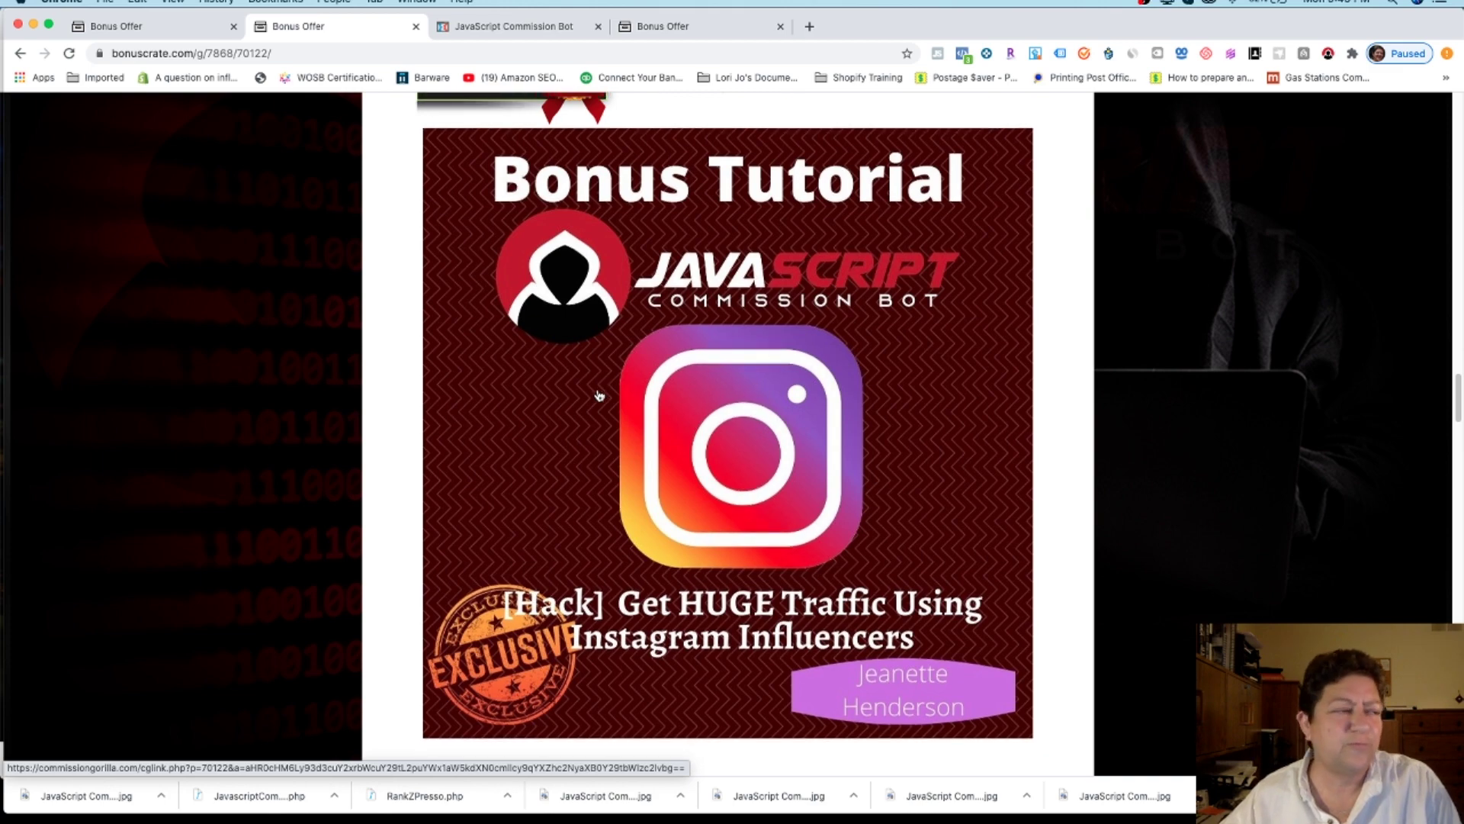
{"action": "scroll", "coordinate": [597, 397], "scroll_direction": "down", "scroll_amount": 1}
{"action": "scroll", "coordinate": [597, 396], "scroll_direction": "down", "scroll_amount": 3}
{"action": "scroll", "coordinate": [598, 396], "scroll_direction": "down", "scroll_amount": 1}
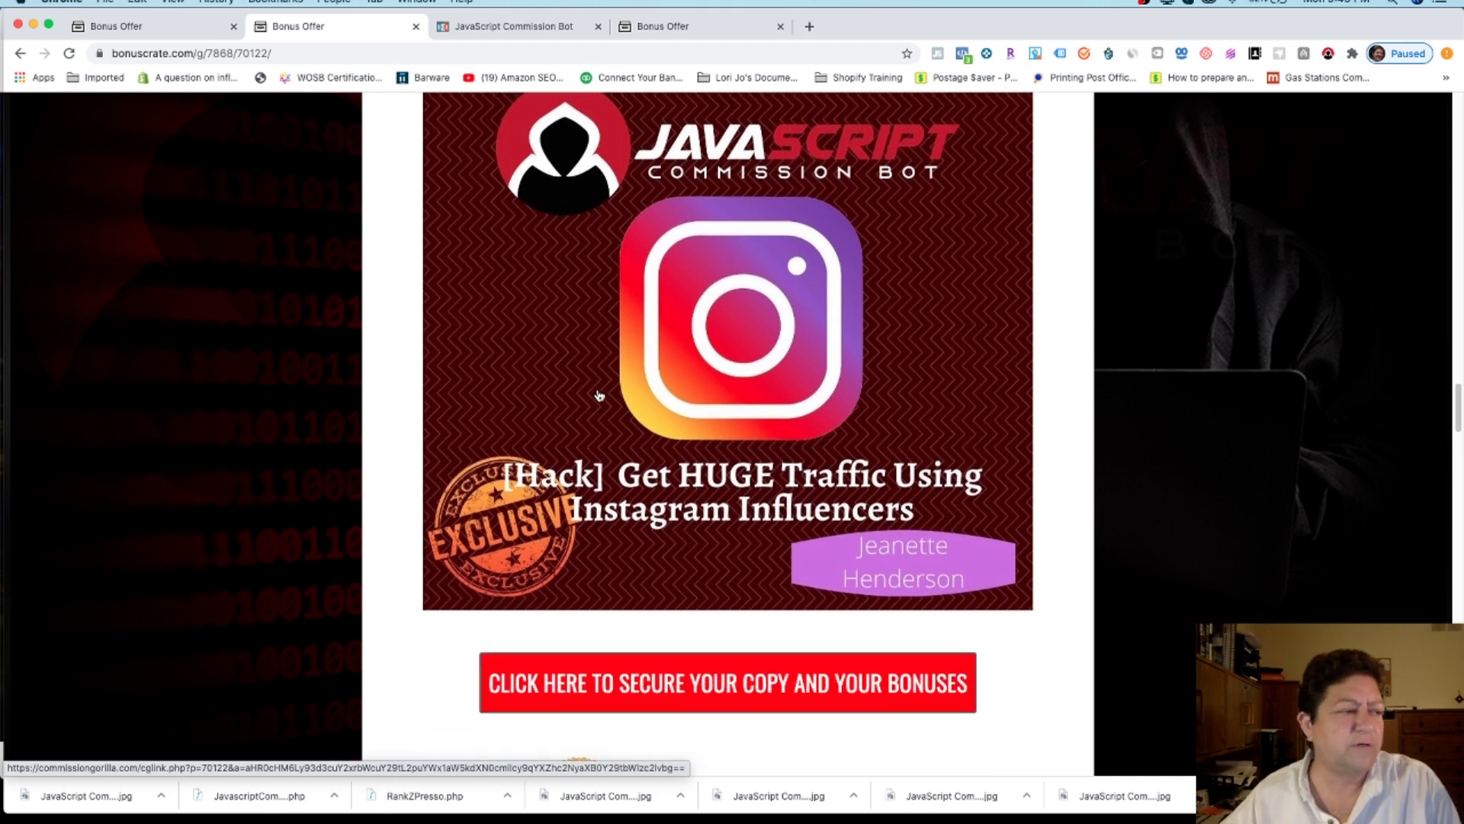
{"action": "scroll", "coordinate": [597, 396], "scroll_direction": "down", "scroll_amount": 4}
{"action": "scroll", "coordinate": [597, 397], "scroll_direction": "down", "scroll_amount": 3}
{"action": "scroll", "coordinate": [597, 396], "scroll_direction": "down", "scroll_amount": 2}
{"action": "scroll", "coordinate": [598, 396], "scroll_direction": "down", "scroll_amount": 1}
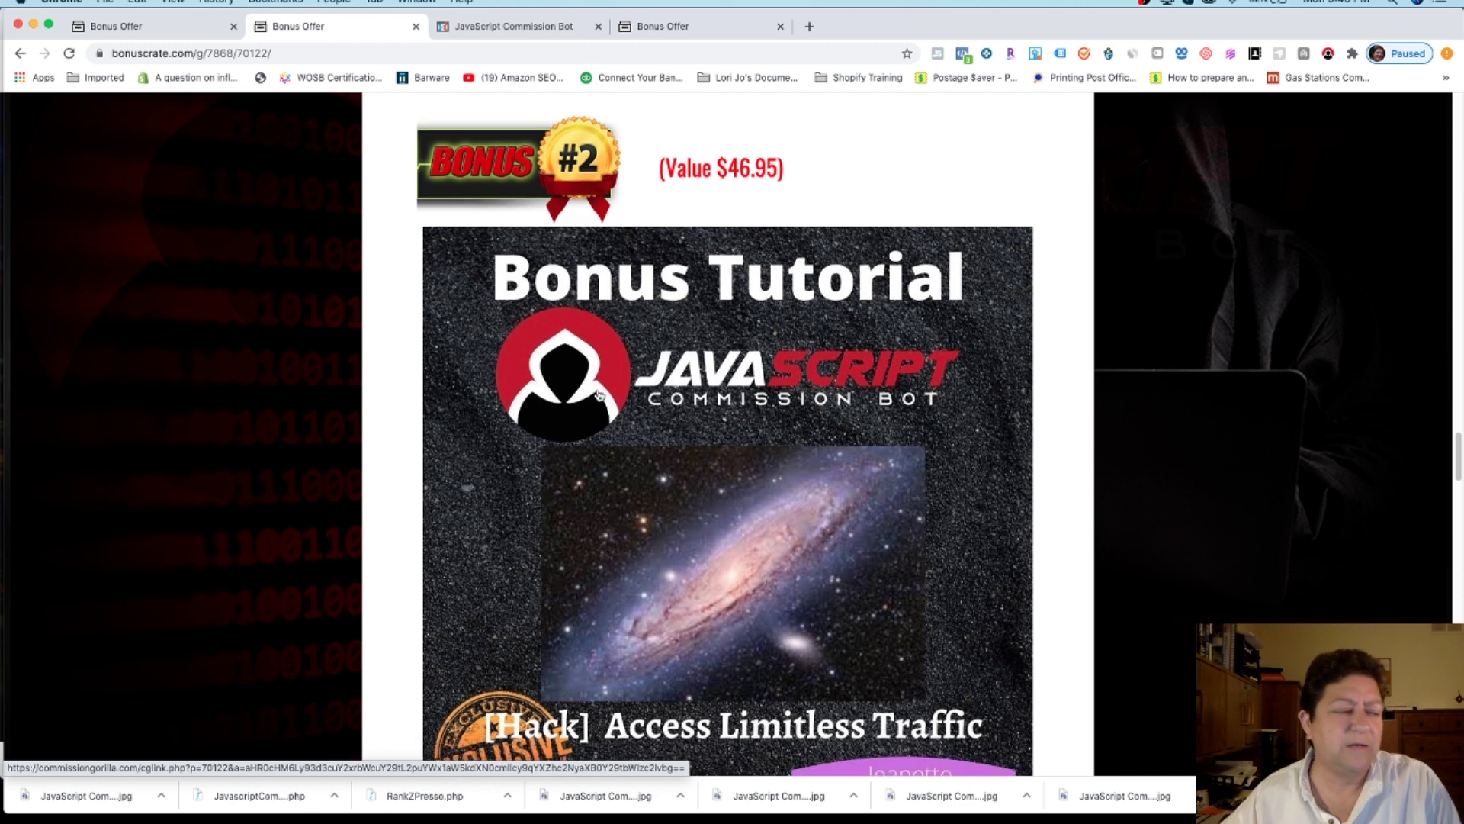
{"action": "scroll", "coordinate": [597, 396], "scroll_direction": "down", "scroll_amount": 3}
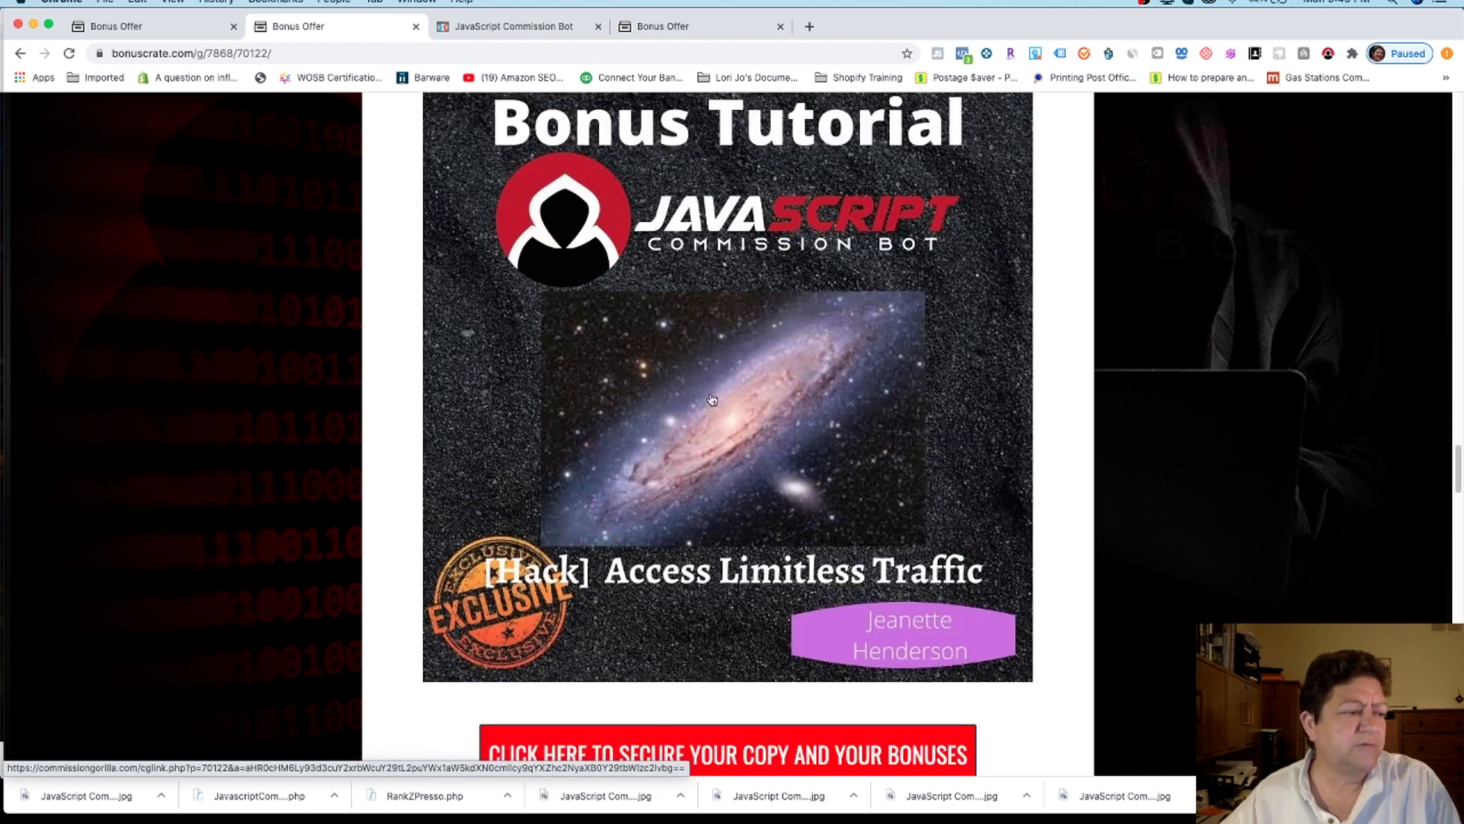
{"action": "scroll", "coordinate": [710, 399], "scroll_direction": "down", "scroll_amount": 1}
{"action": "scroll", "coordinate": [711, 400], "scroll_direction": "down", "scroll_amount": 2}
{"action": "scroll", "coordinate": [710, 398], "scroll_direction": "down", "scroll_amount": 1}
{"action": "scroll", "coordinate": [710, 399], "scroll_direction": "down", "scroll_amount": 1}
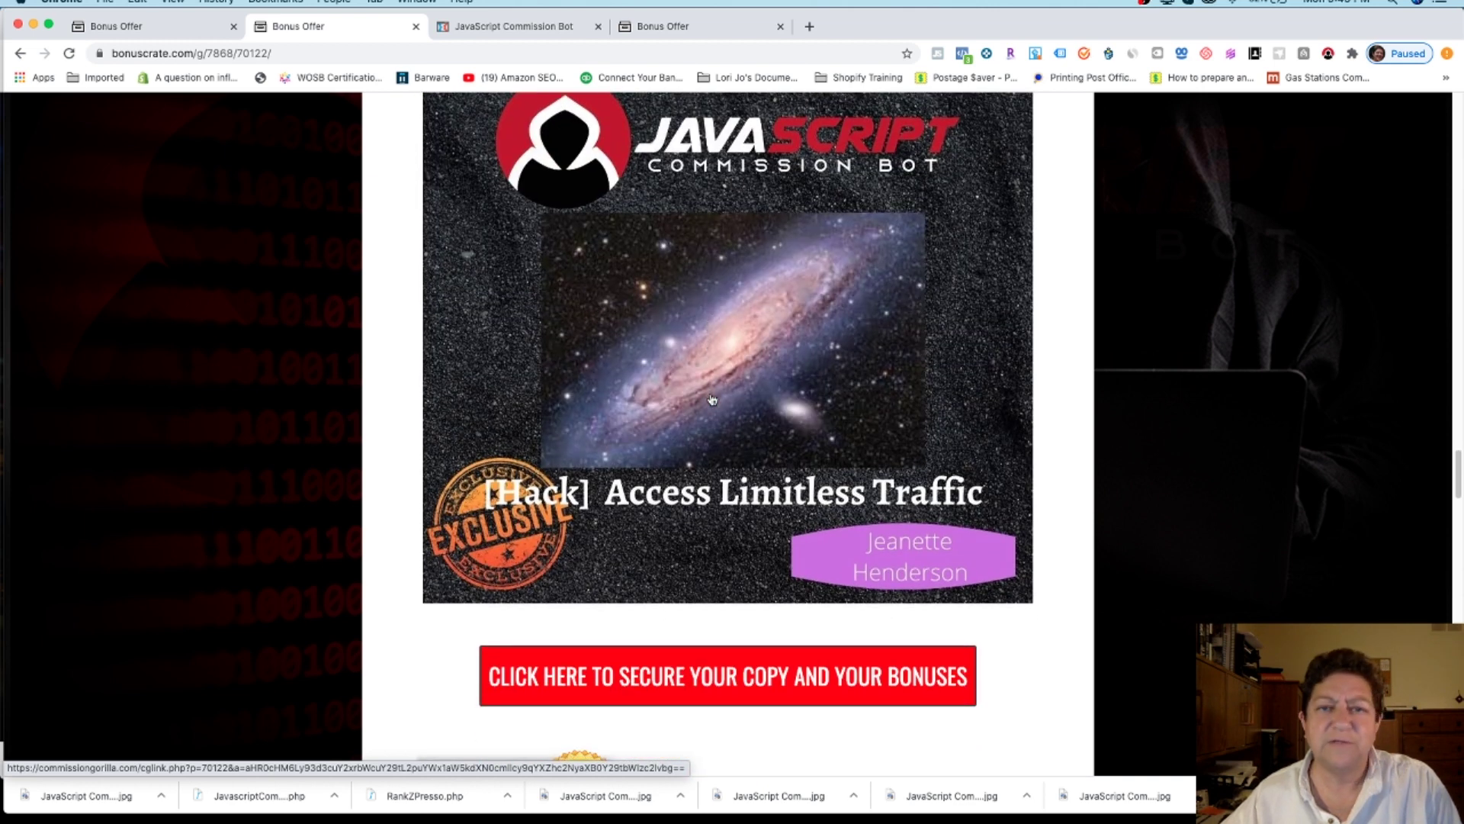
{"action": "scroll", "coordinate": [710, 399], "scroll_direction": "down", "scroll_amount": 1}
{"action": "scroll", "coordinate": [711, 398], "scroll_direction": "down", "scroll_amount": 1}
{"action": "scroll", "coordinate": [711, 400], "scroll_direction": "down", "scroll_amount": 4}
{"action": "scroll", "coordinate": [711, 399], "scroll_direction": "down", "scroll_amount": 3}
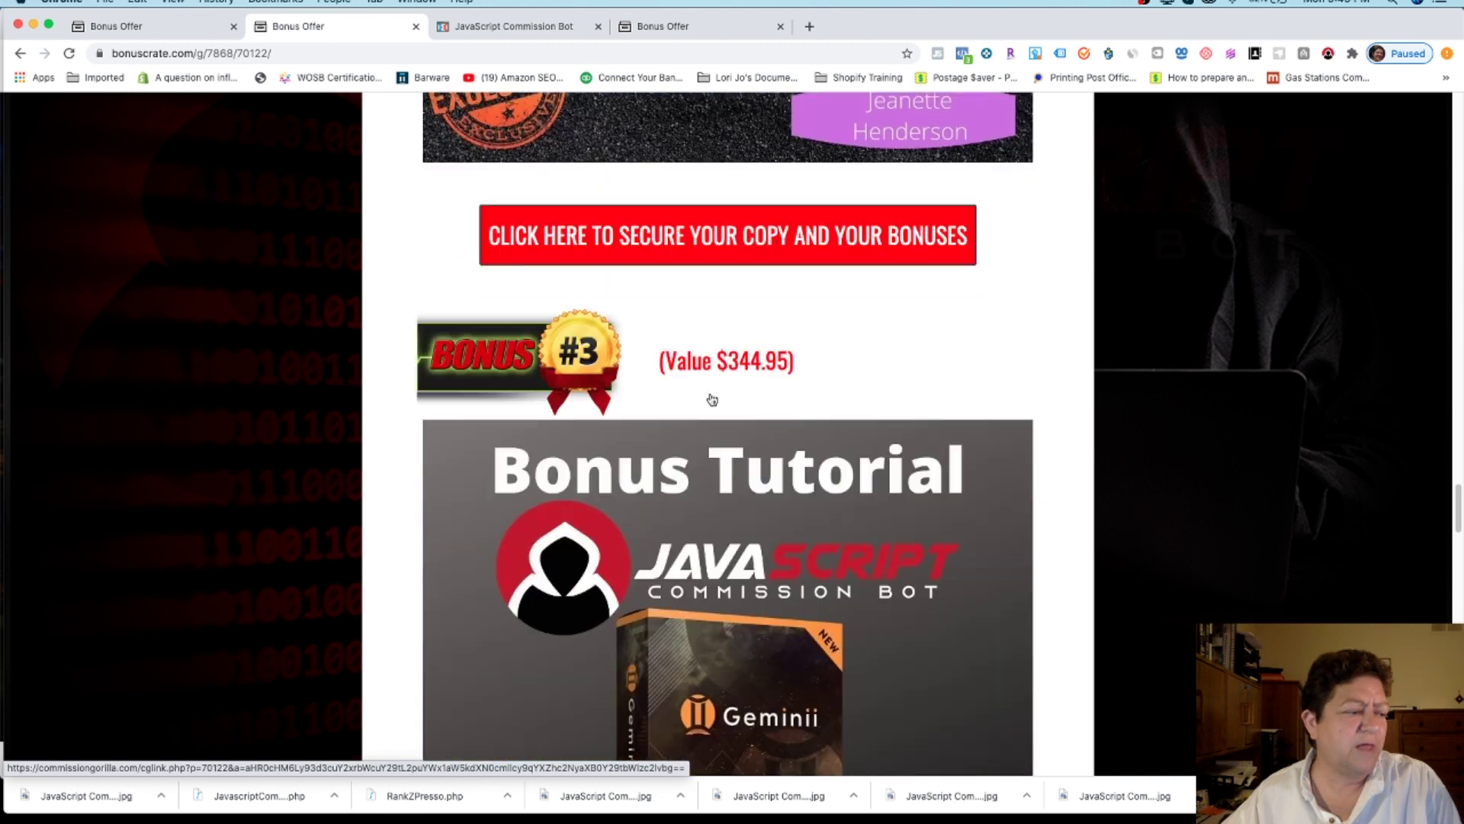
{"action": "scroll", "coordinate": [710, 400], "scroll_direction": "down", "scroll_amount": 2}
{"action": "scroll", "coordinate": [711, 399], "scroll_direction": "down", "scroll_amount": 3}
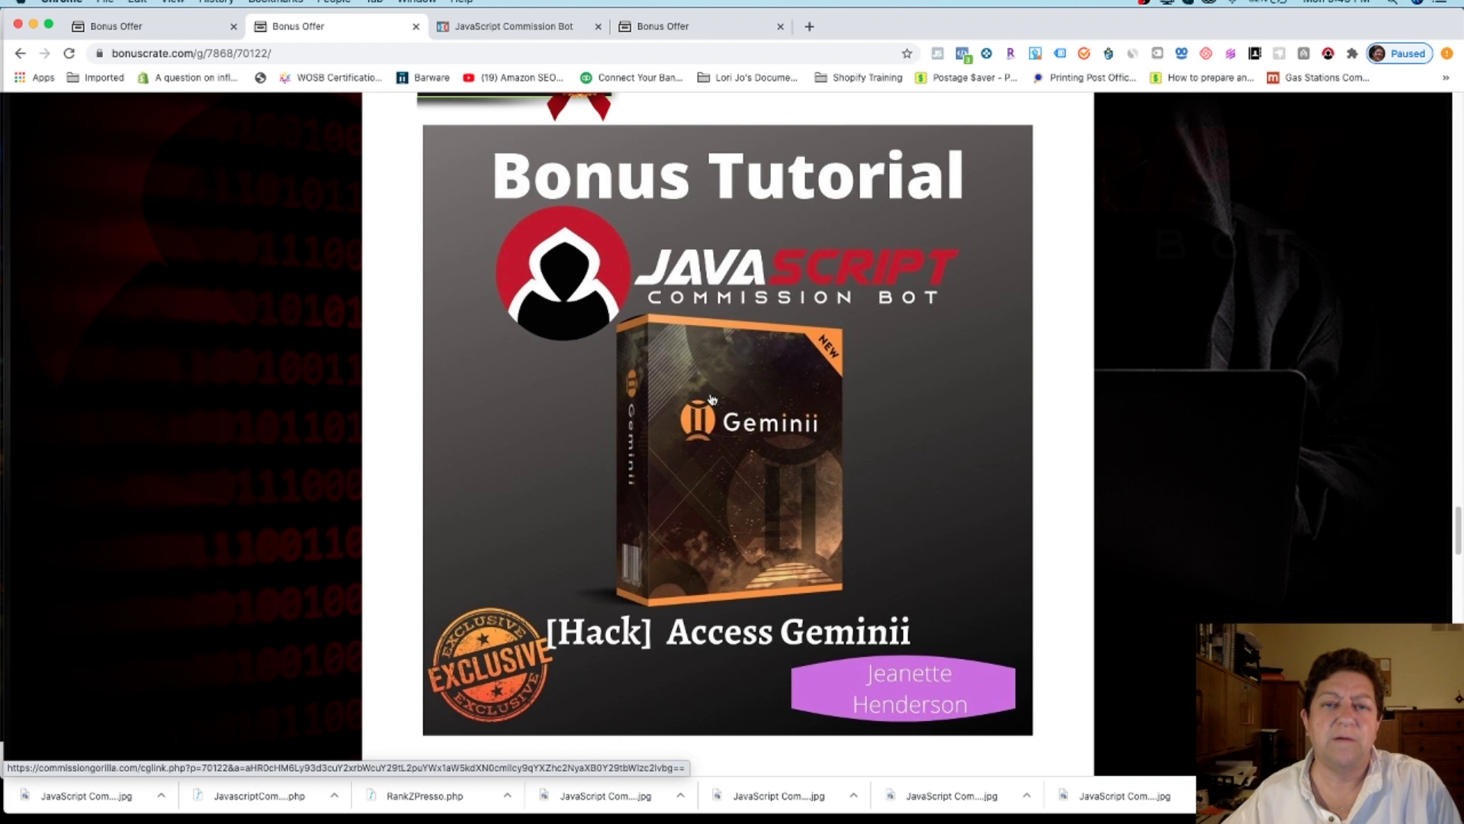
{"action": "scroll", "coordinate": [711, 399], "scroll_direction": "down", "scroll_amount": 1}
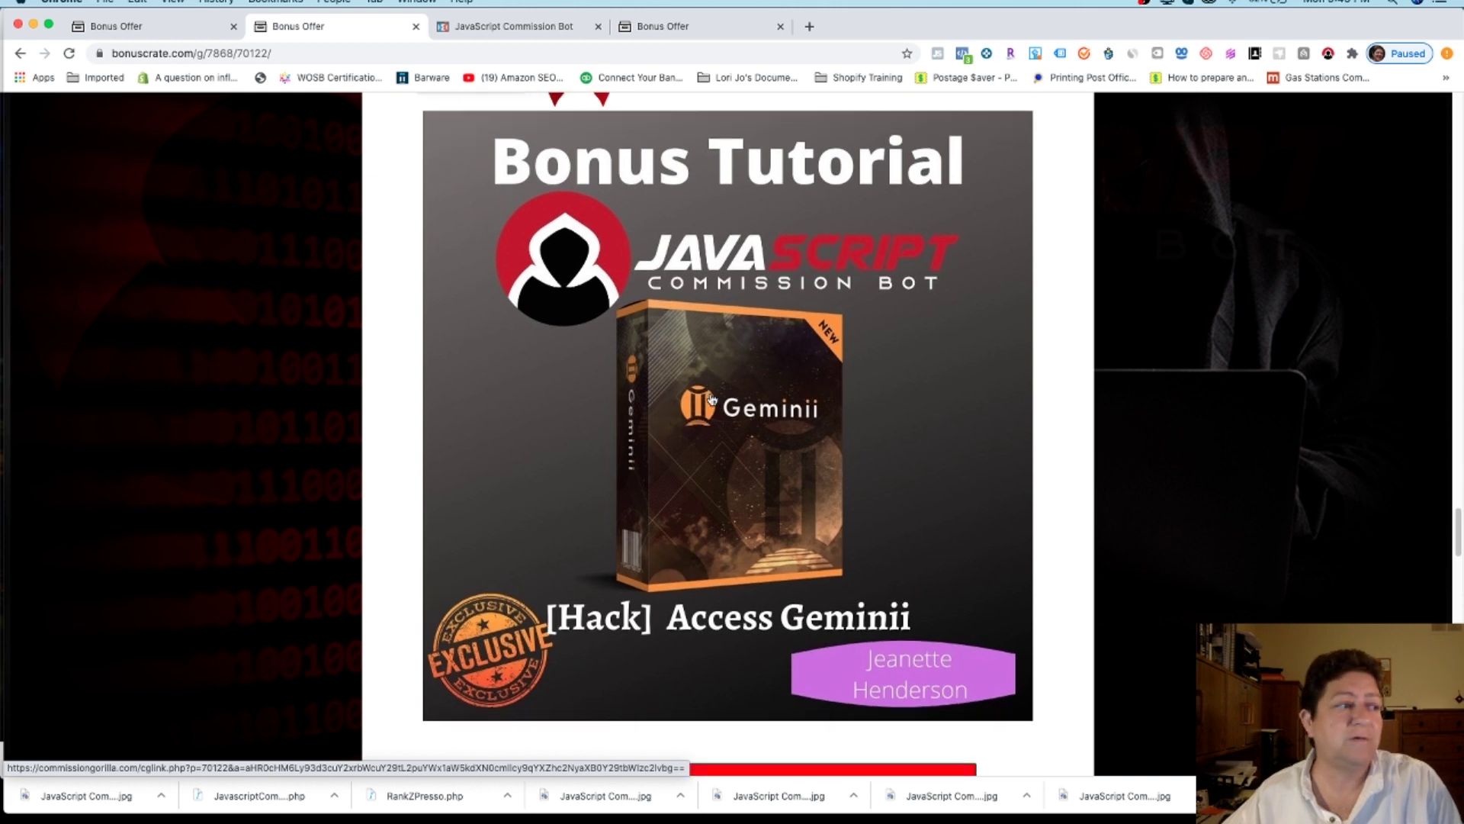
{"action": "scroll", "coordinate": [710, 399], "scroll_direction": "down", "scroll_amount": 2}
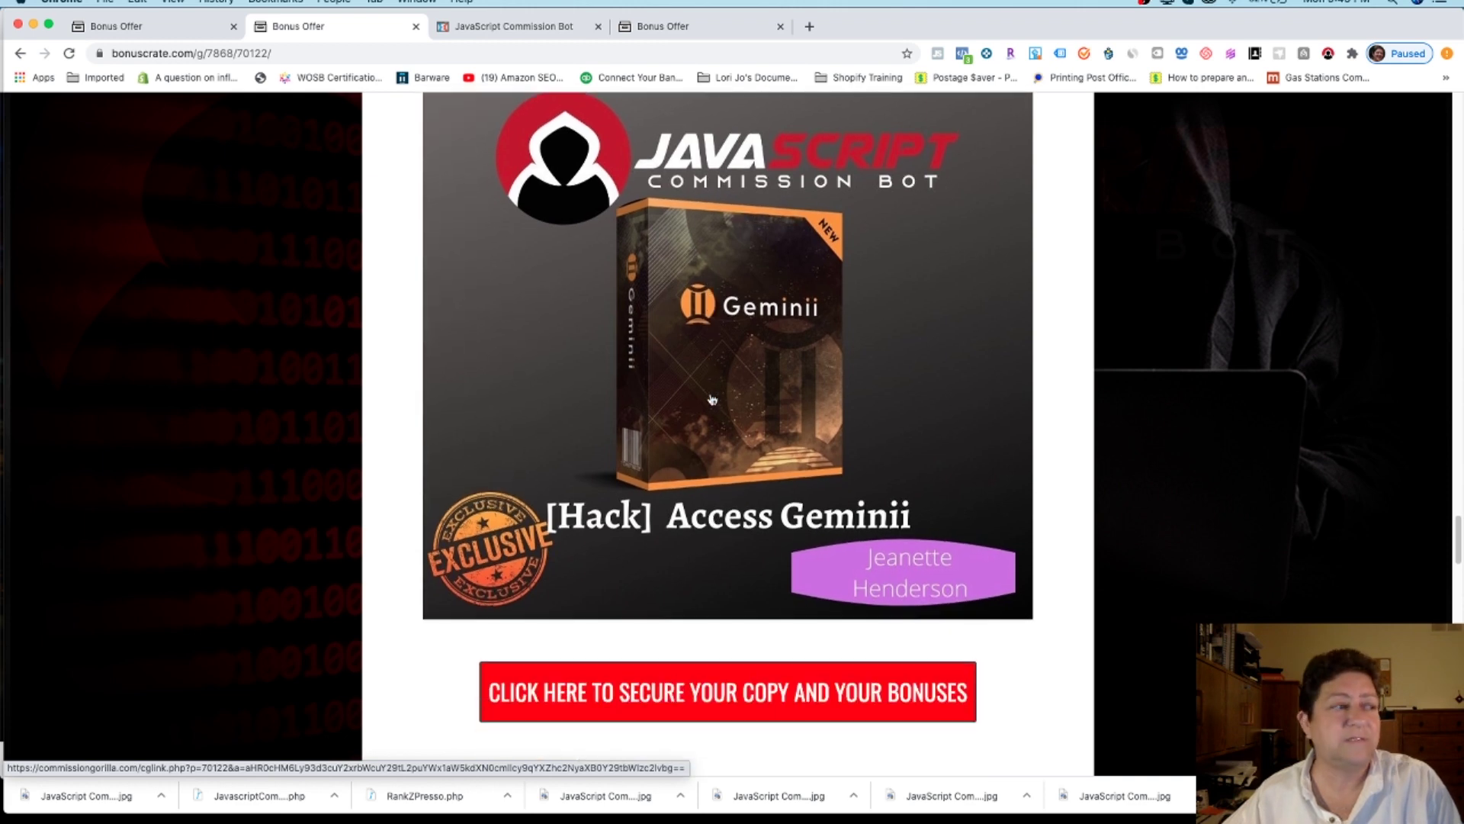
{"action": "scroll", "coordinate": [711, 399], "scroll_direction": "down", "scroll_amount": 4}
{"action": "scroll", "coordinate": [711, 400], "scroll_direction": "down", "scroll_amount": 2}
{"action": "scroll", "coordinate": [711, 399], "scroll_direction": "down", "scroll_amount": 4}
{"action": "scroll", "coordinate": [710, 400], "scroll_direction": "down", "scroll_amount": 1}
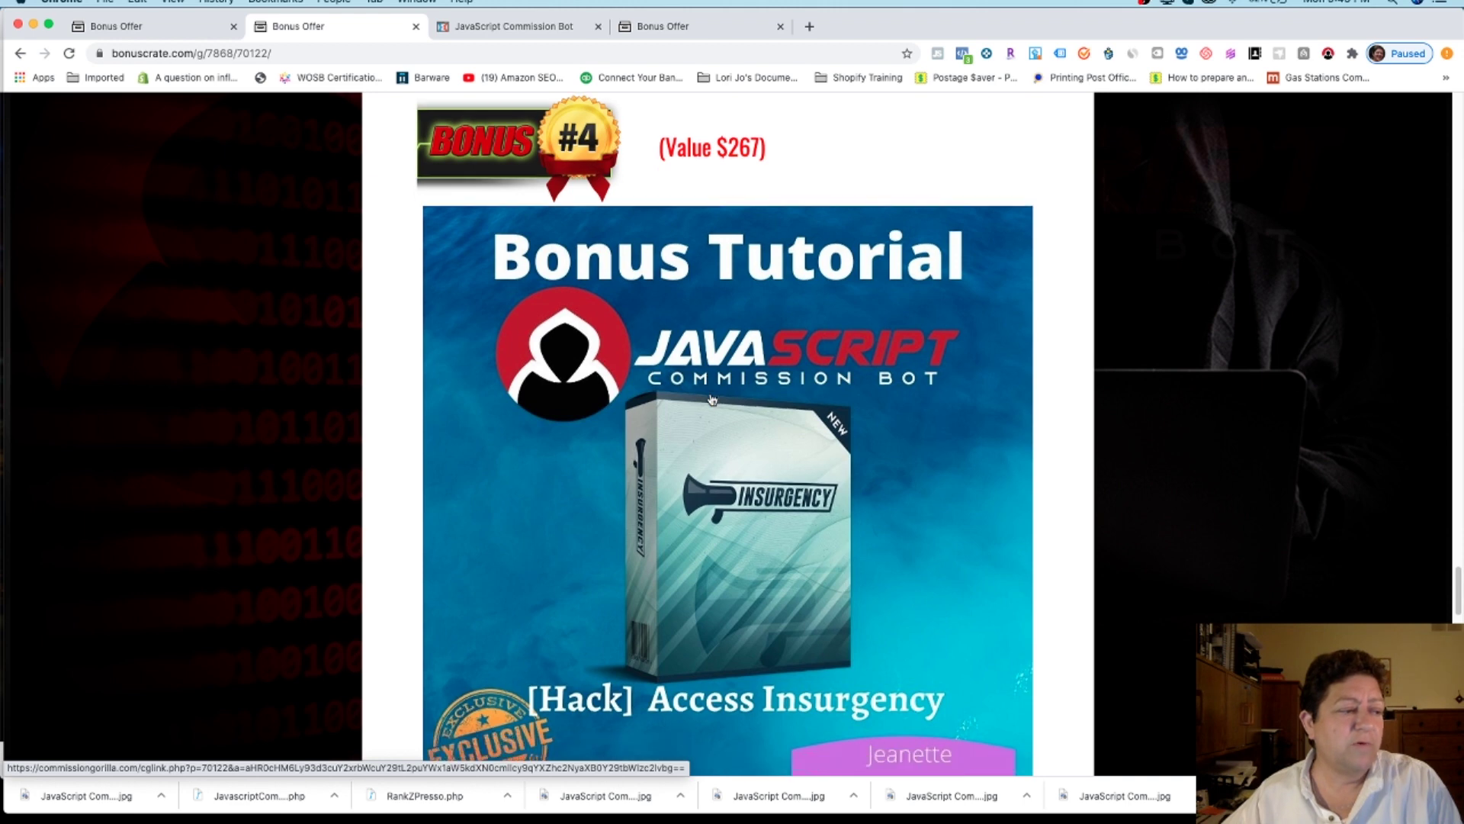
{"action": "scroll", "coordinate": [709, 399], "scroll_direction": "down", "scroll_amount": 3}
{"action": "scroll", "coordinate": [703, 415], "scroll_direction": "down", "scroll_amount": 3}
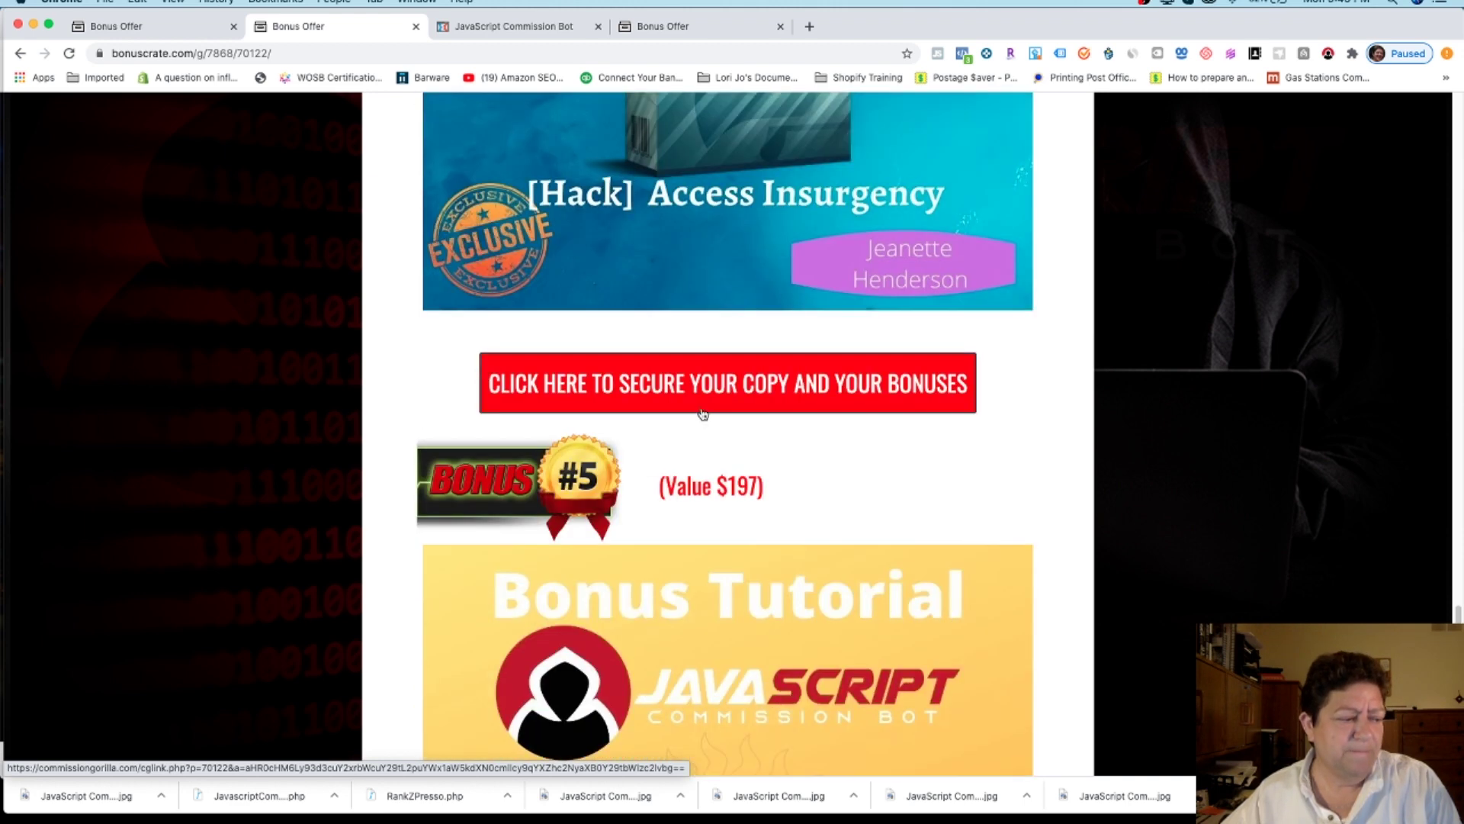
{"action": "scroll", "coordinate": [703, 414], "scroll_direction": "down", "scroll_amount": 2}
{"action": "scroll", "coordinate": [702, 414], "scroll_direction": "down", "scroll_amount": 1}
{"action": "scroll", "coordinate": [703, 415], "scroll_direction": "down", "scroll_amount": 2}
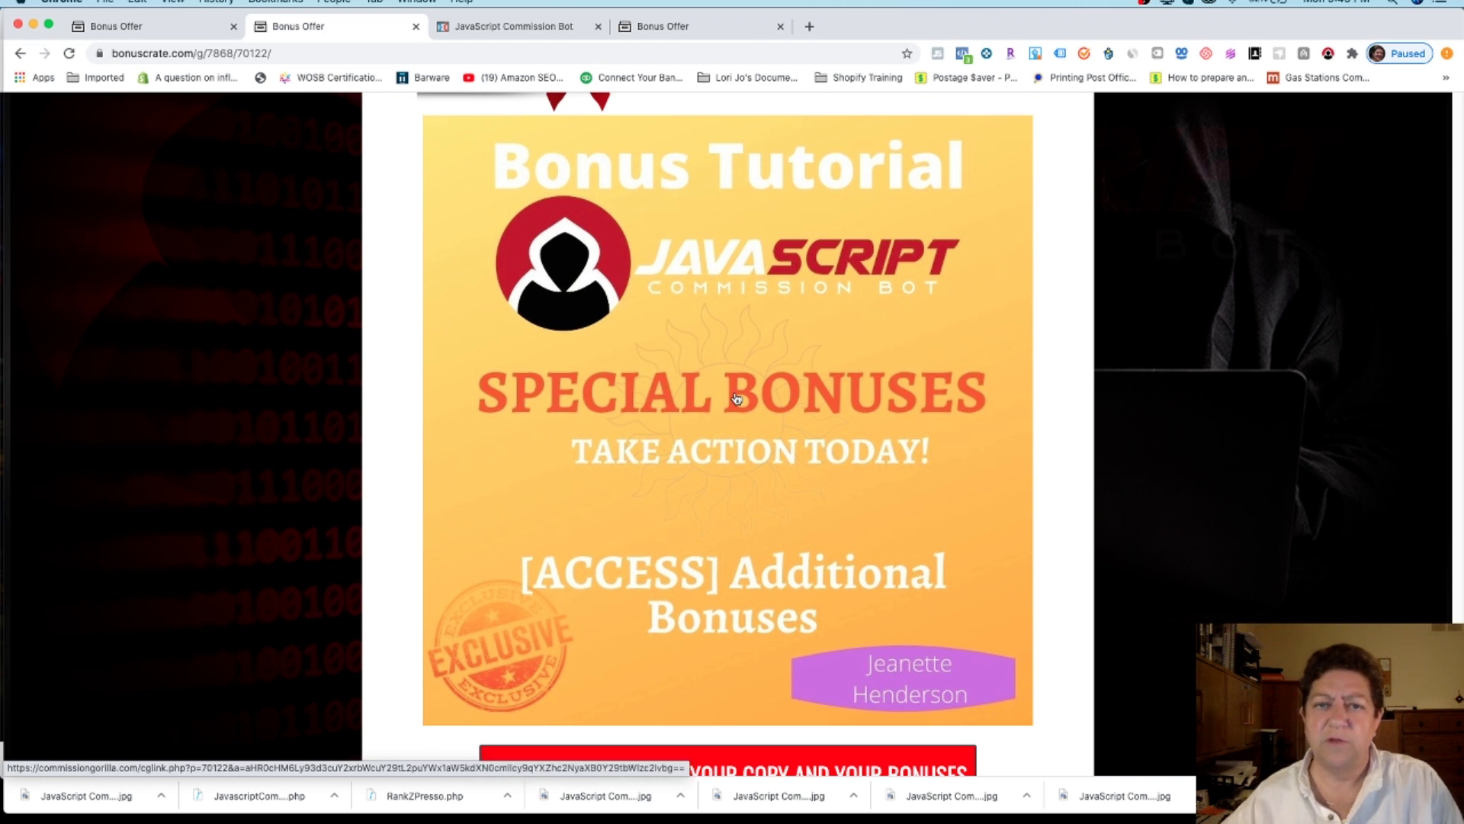
{"action": "scroll", "coordinate": [737, 398], "scroll_direction": "down", "scroll_amount": 1}
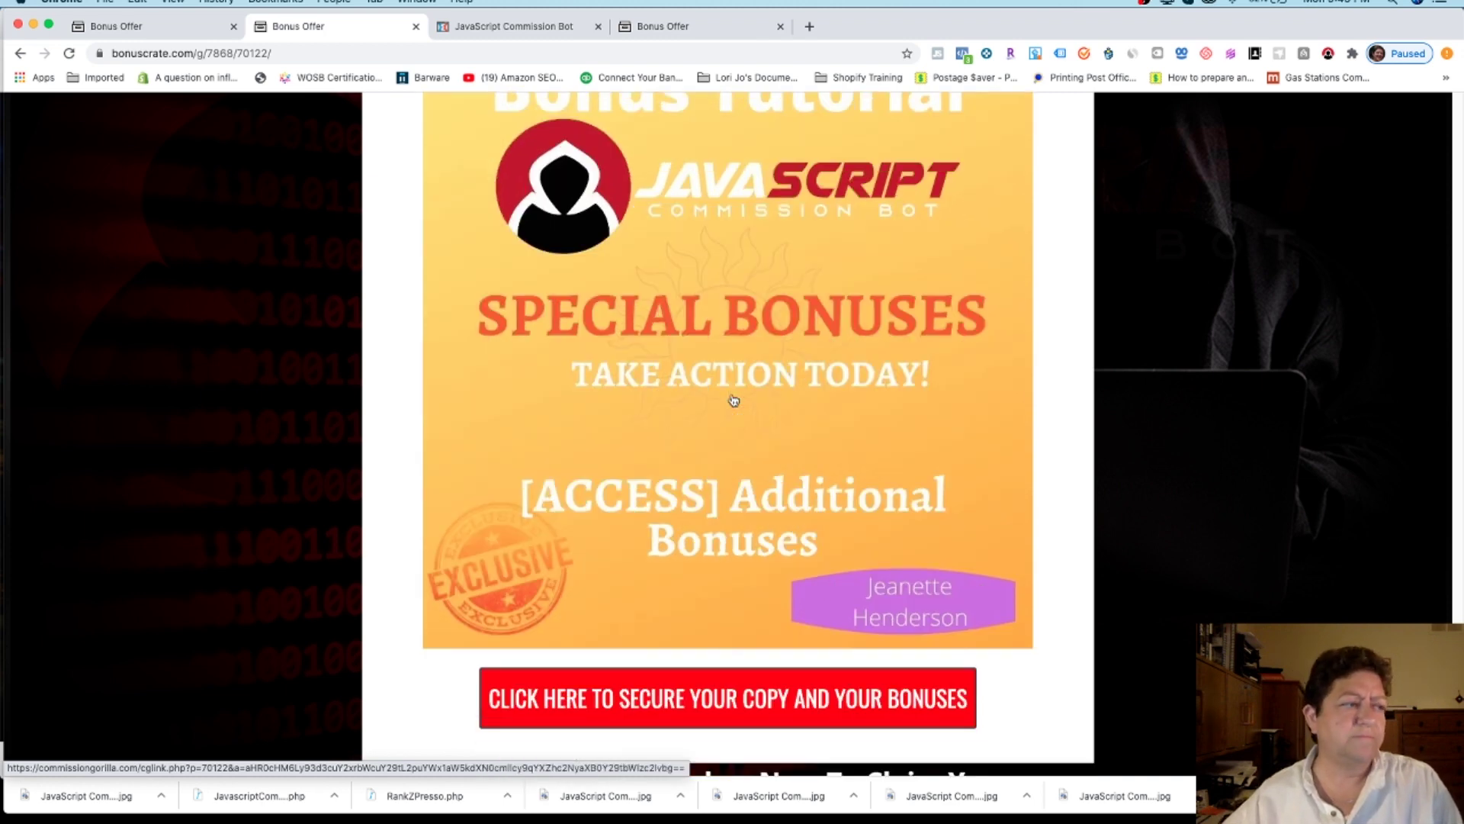
{"action": "scroll", "coordinate": [733, 401], "scroll_direction": "up", "scroll_amount": 3}
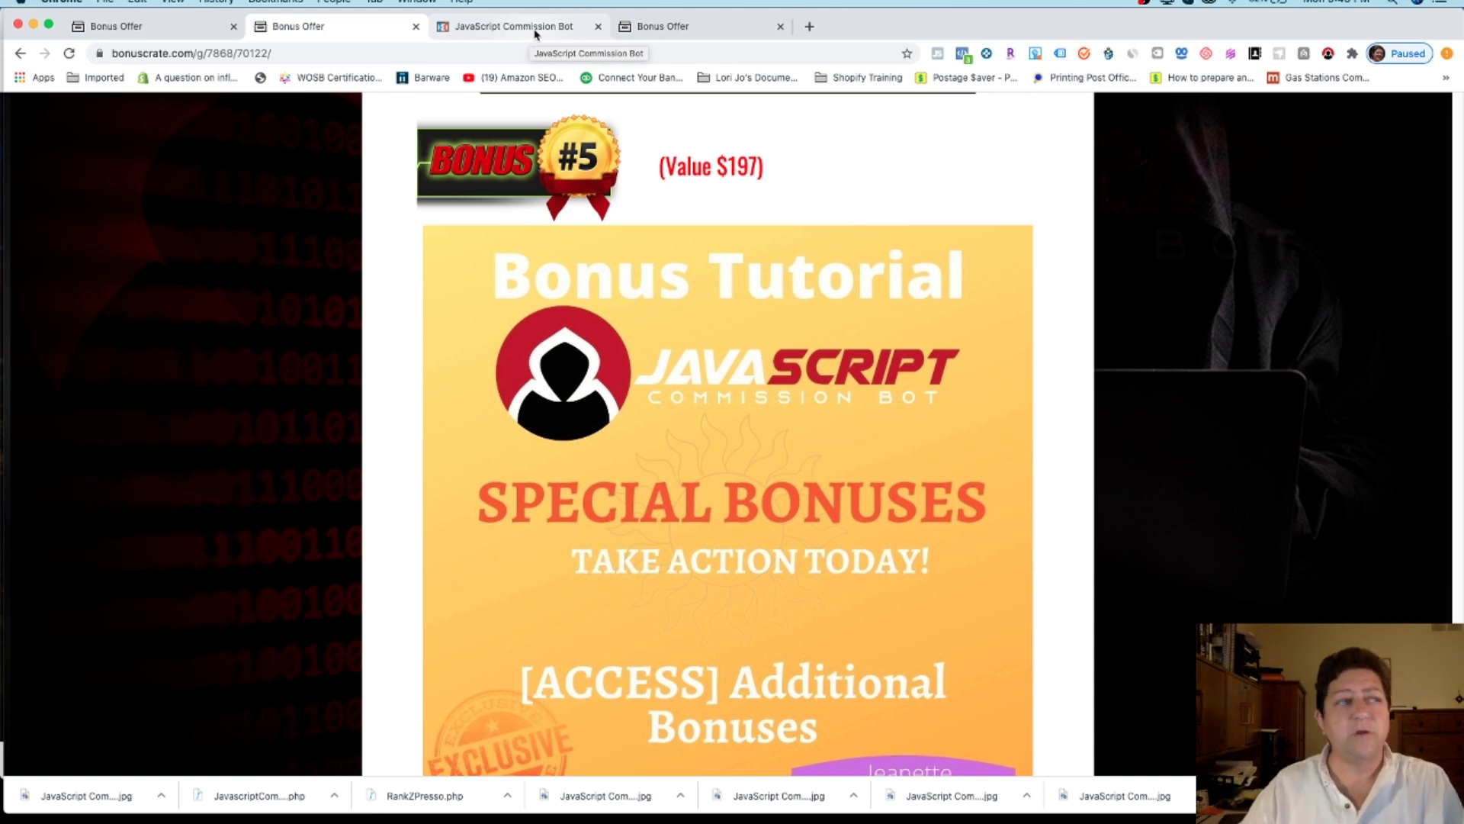
{"action": "left_click", "coordinate": [535, 27]}
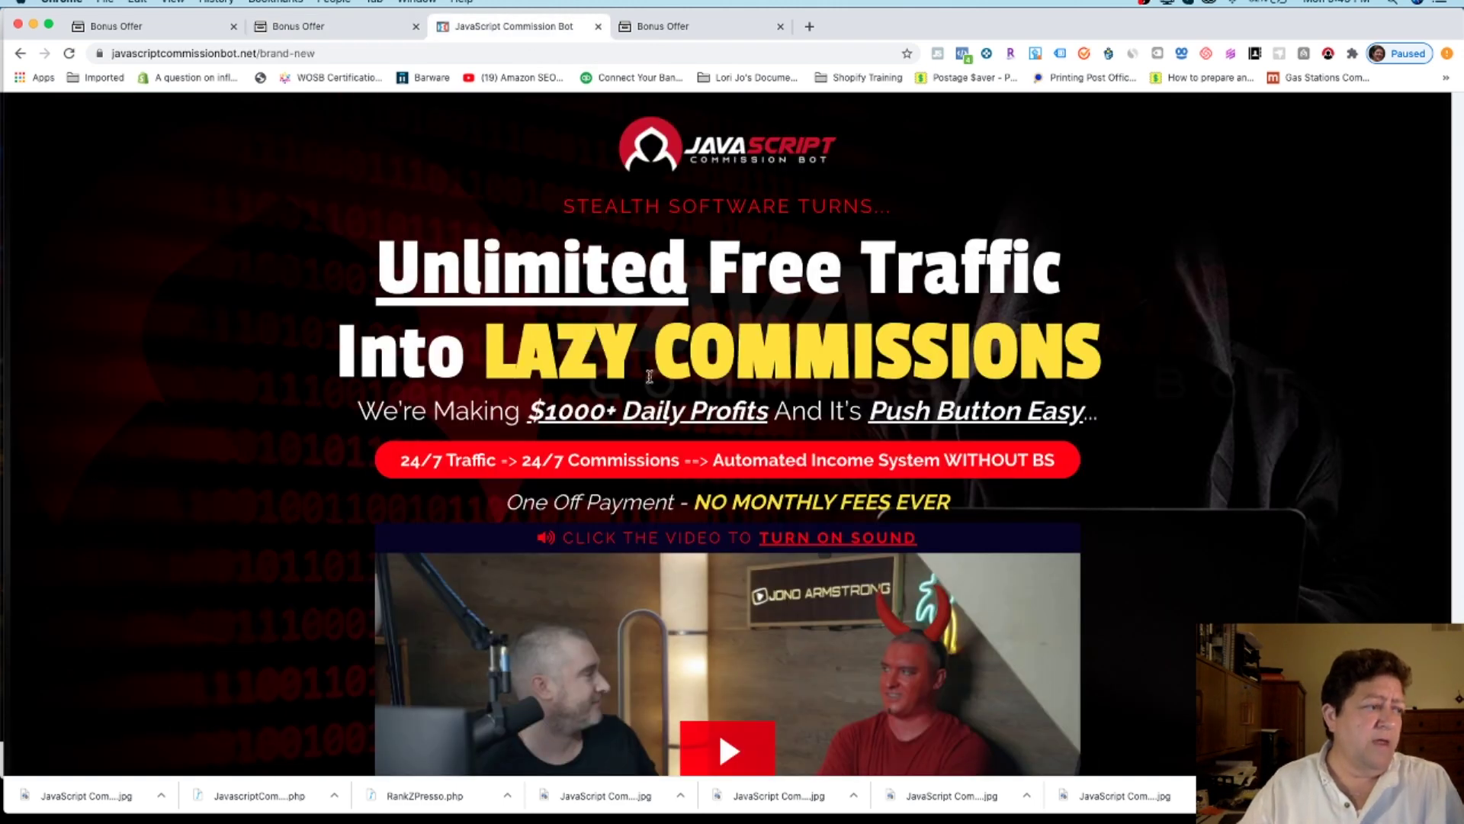
{"action": "left_click", "coordinate": [317, 25]}
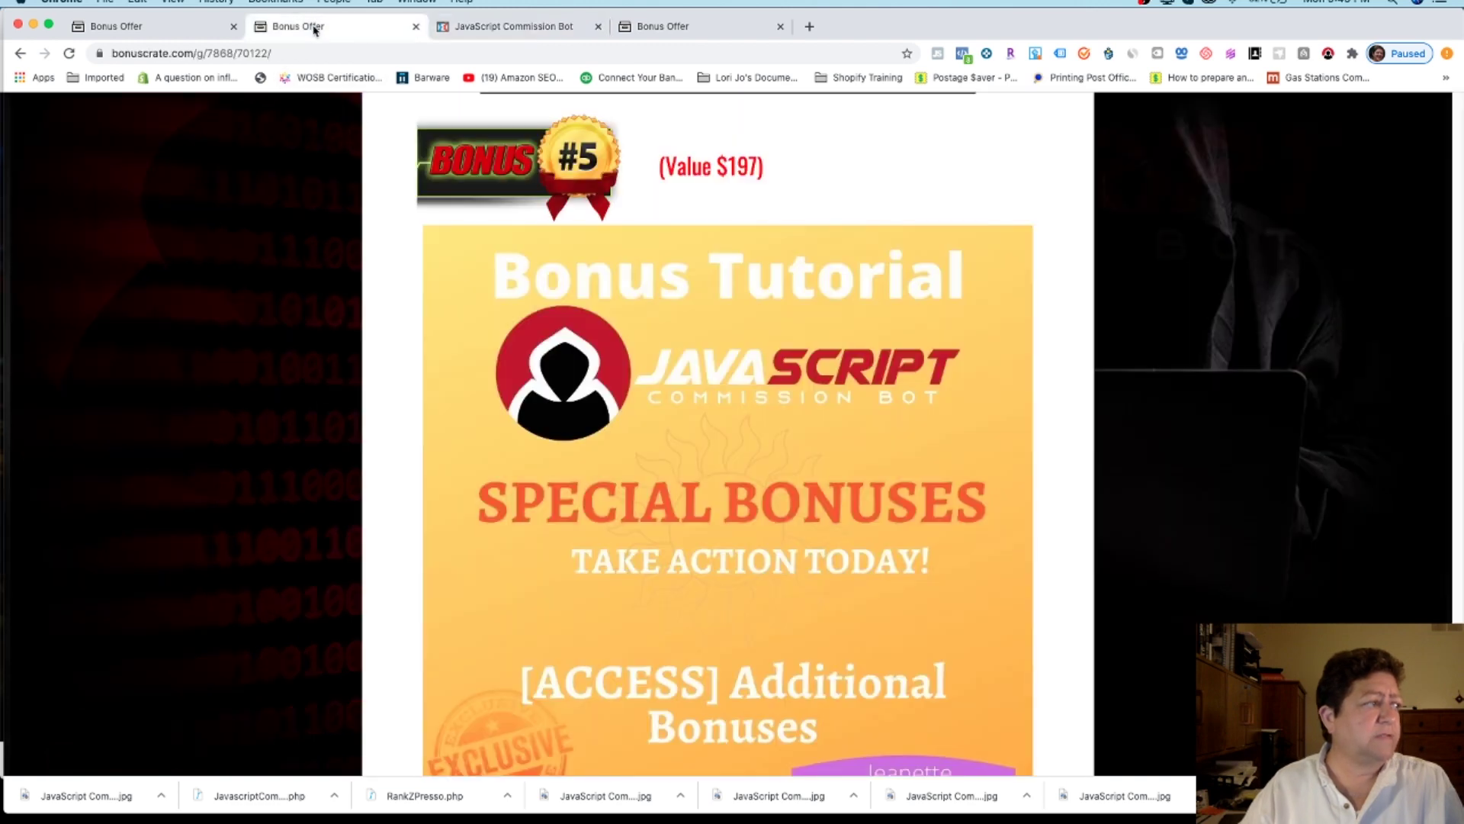
{"action": "scroll", "coordinate": [549, 329], "scroll_direction": "down", "scroll_amount": 5}
{"action": "scroll", "coordinate": [549, 328], "scroll_direction": "down", "scroll_amount": 5}
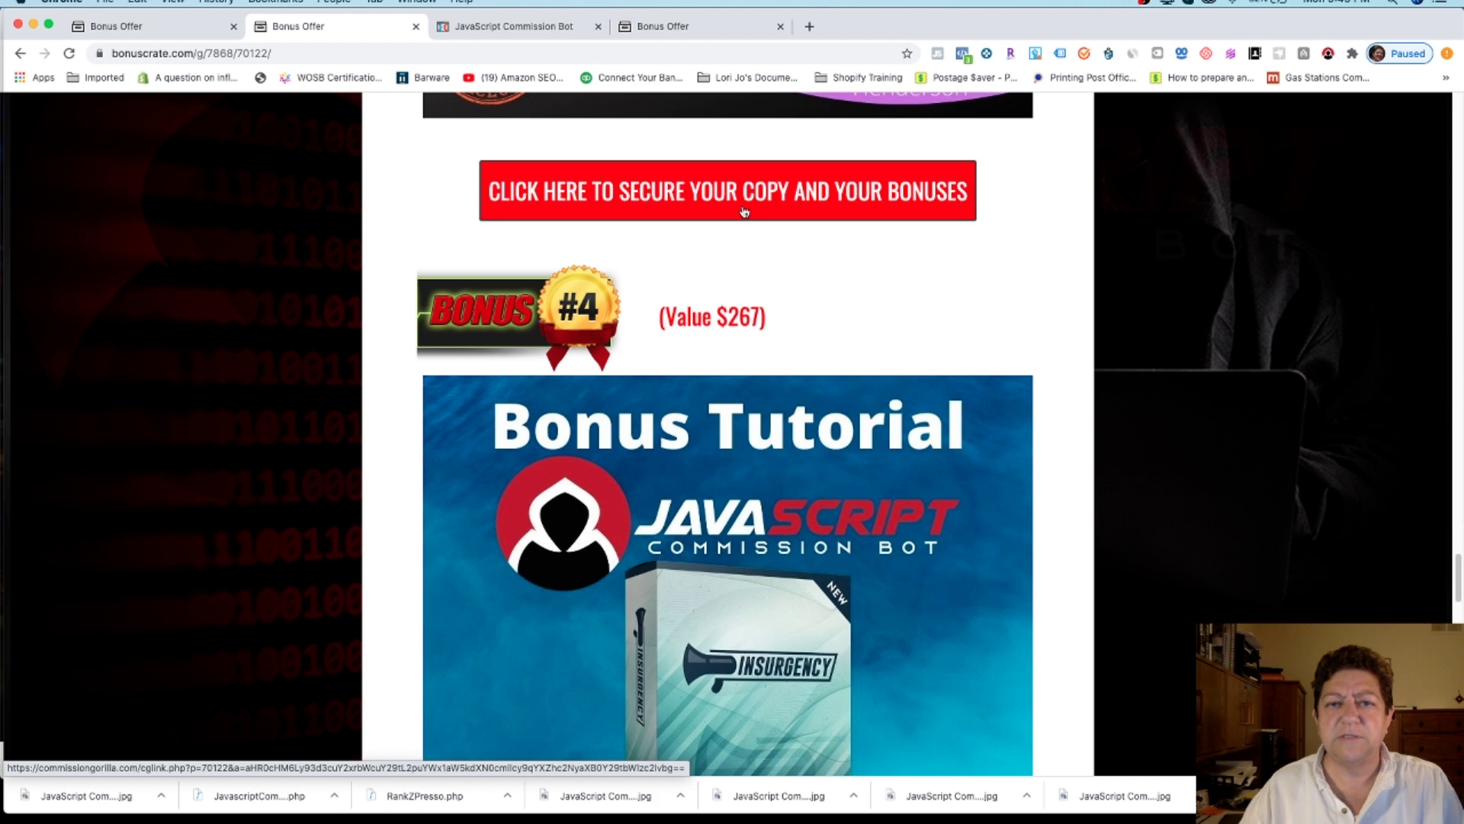
{"action": "left_click", "coordinate": [517, 26]}
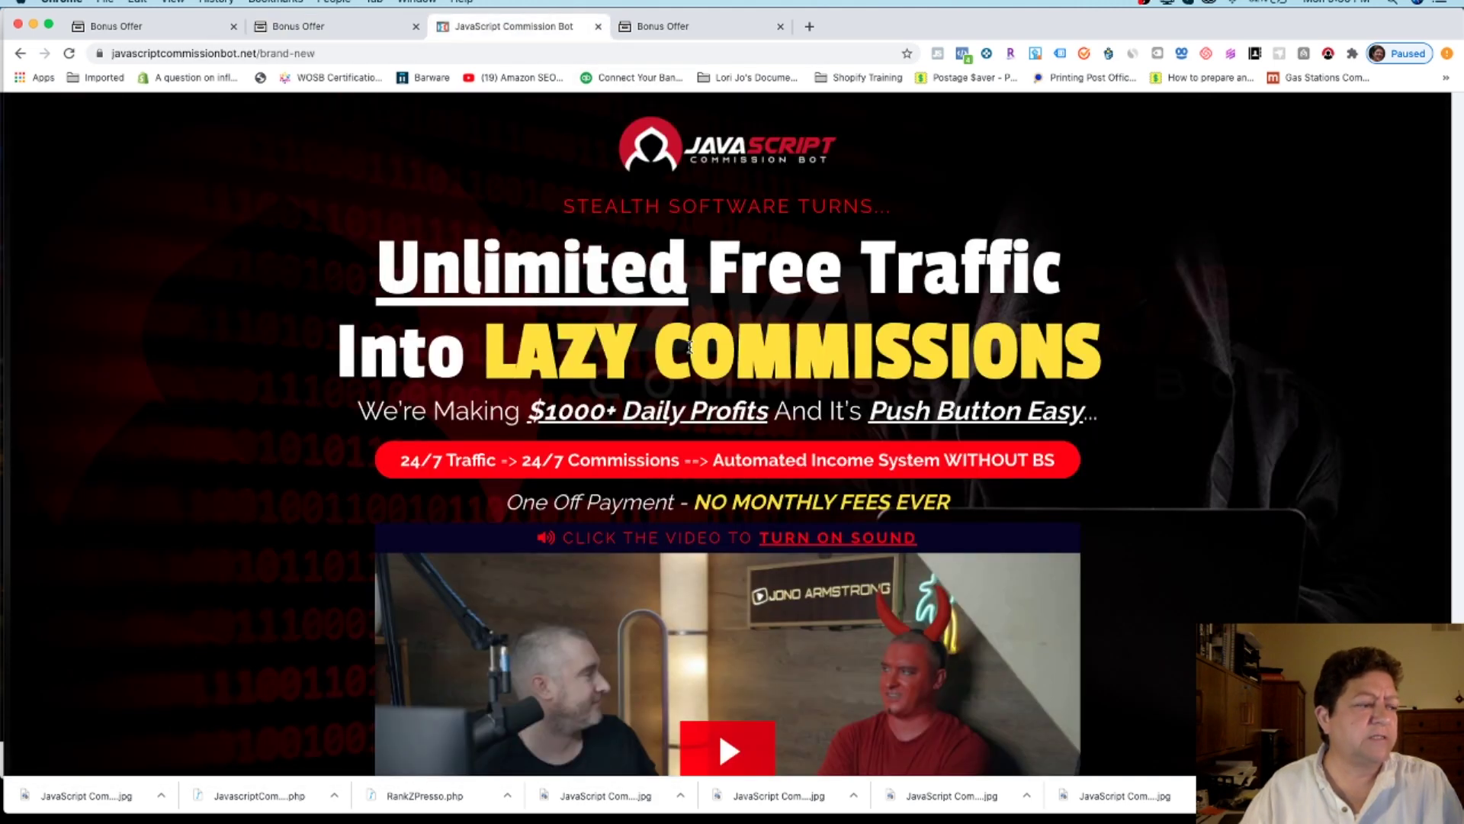
{"action": "scroll", "coordinate": [680, 274], "scroll_direction": "down", "scroll_amount": 1}
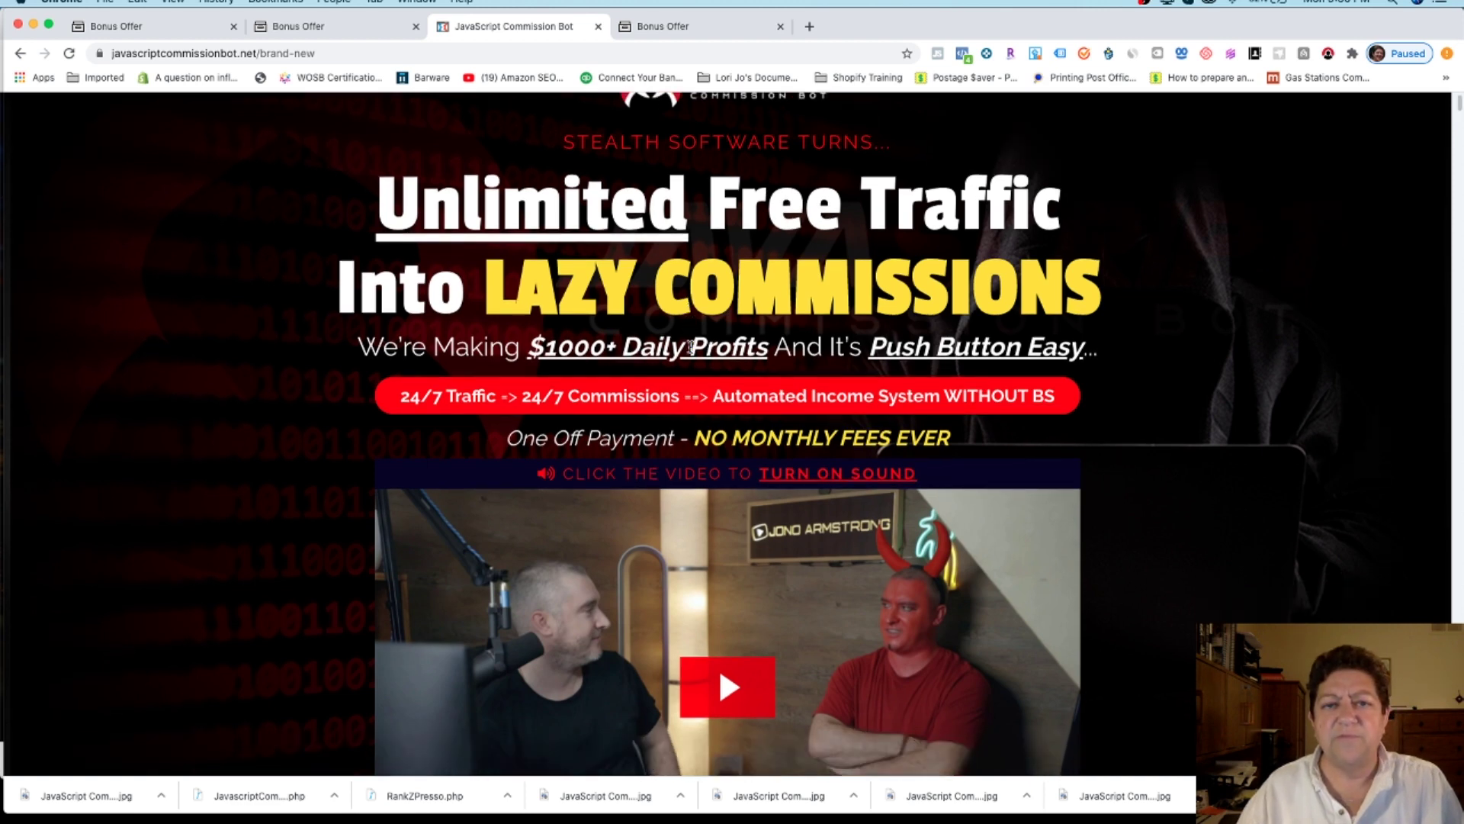
{"action": "scroll", "coordinate": [689, 347], "scroll_direction": "down", "scroll_amount": 3}
{"action": "scroll", "coordinate": [690, 346], "scroll_direction": "down", "scroll_amount": 5}
{"action": "scroll", "coordinate": [690, 346], "scroll_direction": "down", "scroll_amount": 3}
{"action": "scroll", "coordinate": [689, 347], "scroll_direction": "down", "scroll_amount": 3}
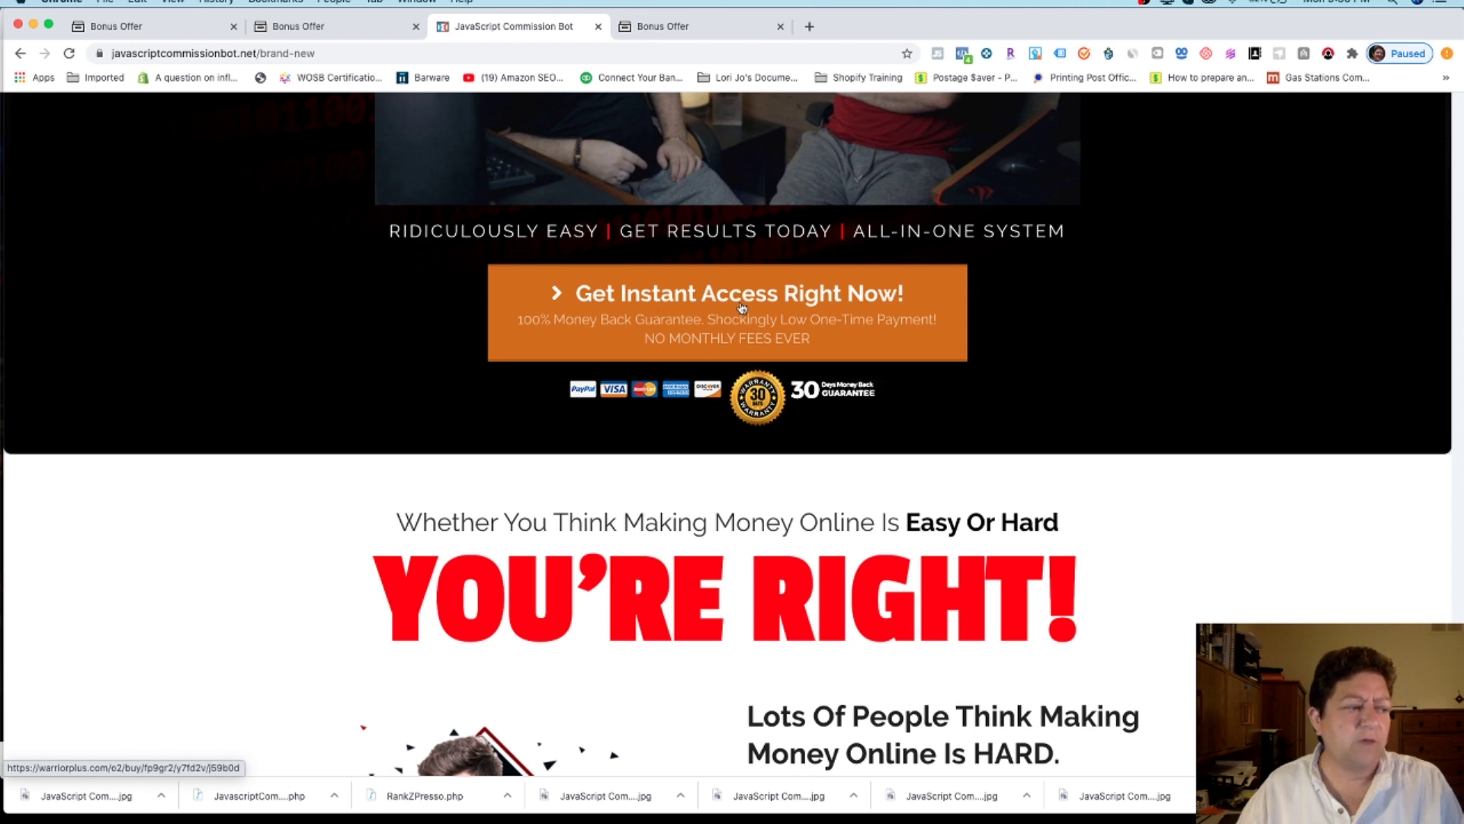
{"action": "scroll", "coordinate": [741, 306], "scroll_direction": "down", "scroll_amount": 3}
{"action": "scroll", "coordinate": [741, 307], "scroll_direction": "down", "scroll_amount": 2}
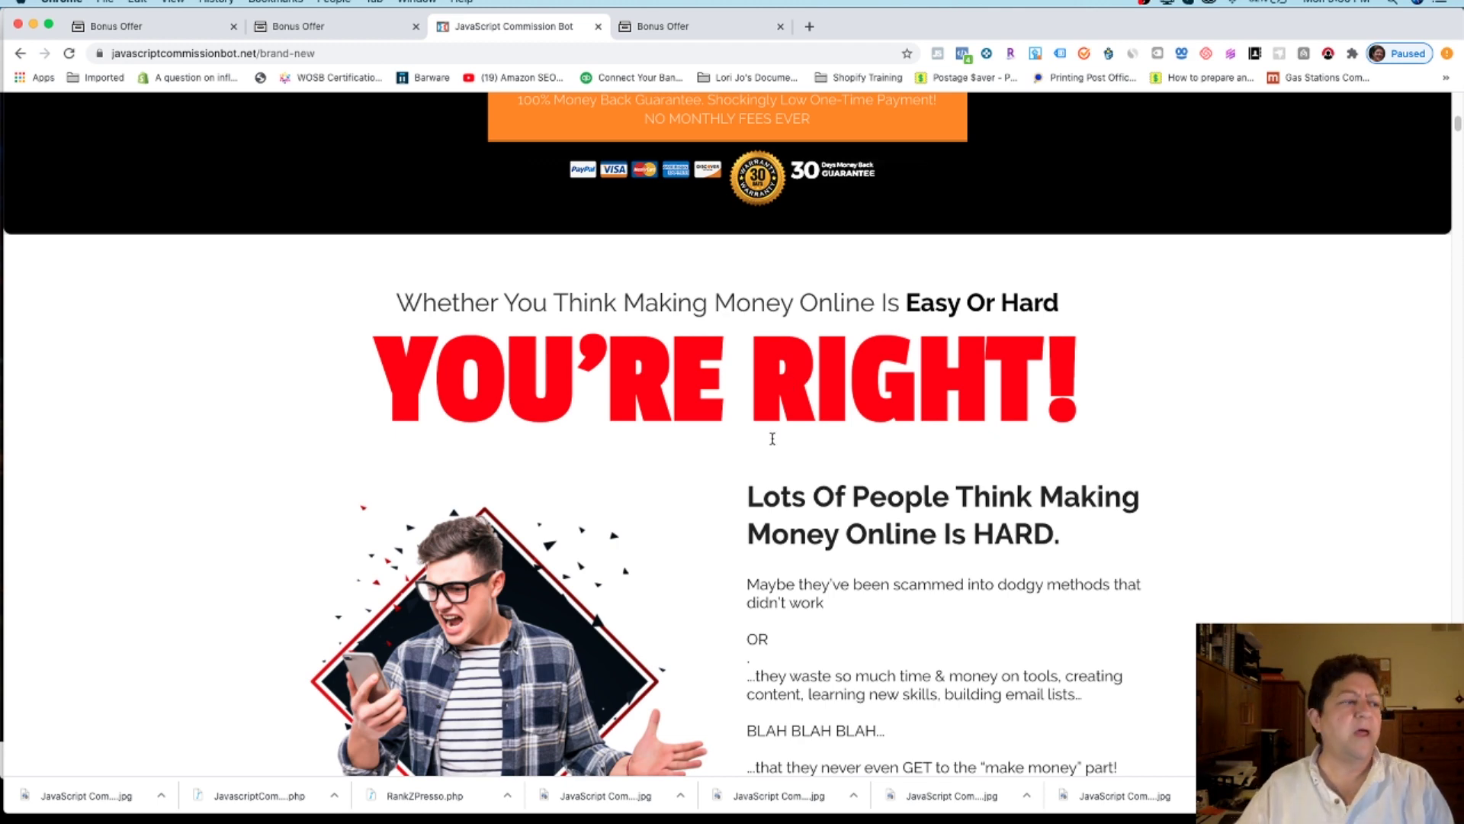
{"action": "scroll", "coordinate": [831, 381], "scroll_direction": "down", "scroll_amount": 2}
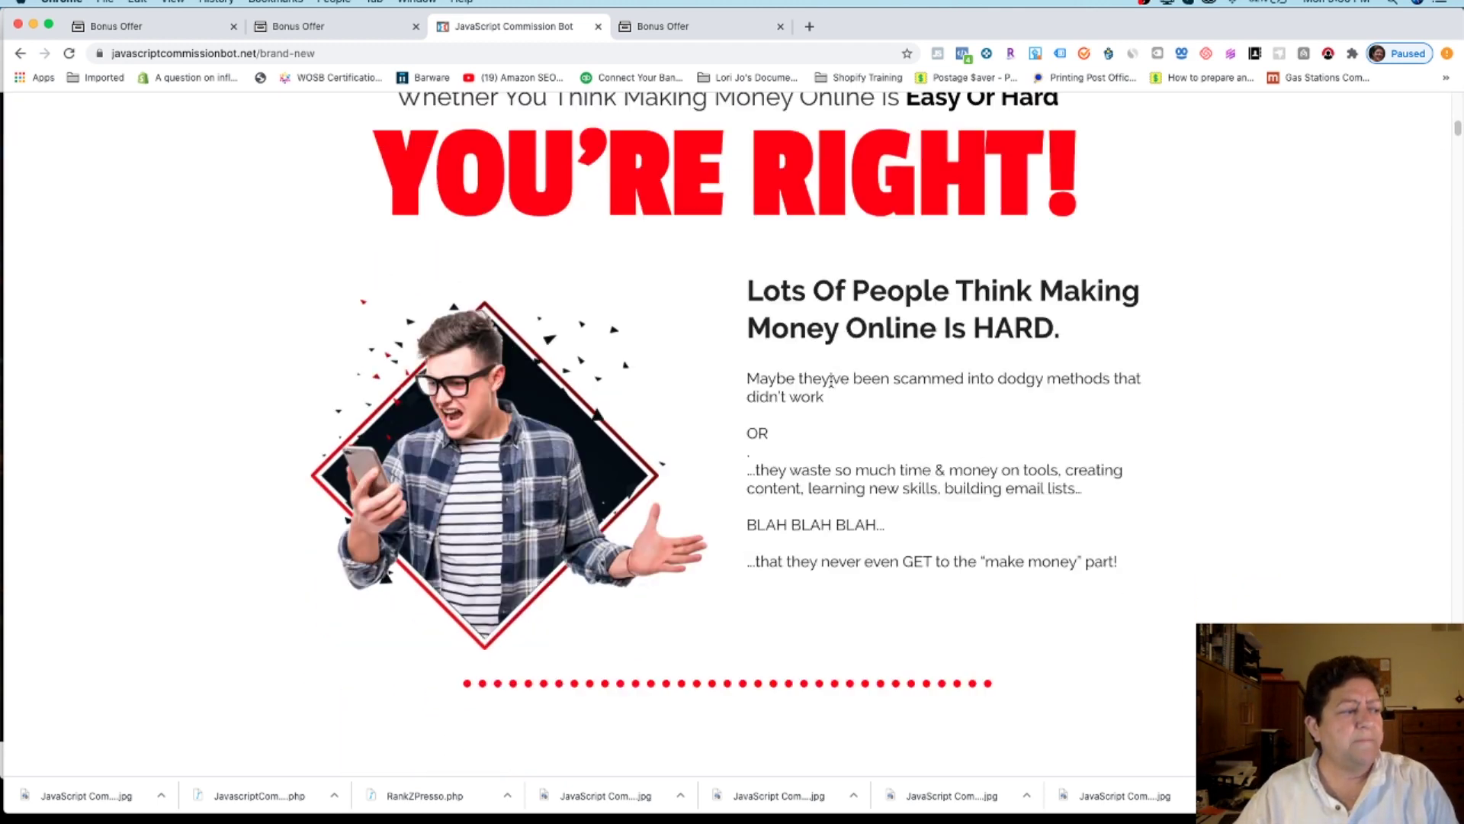
{"action": "scroll", "coordinate": [832, 381], "scroll_direction": "down", "scroll_amount": 3}
{"action": "scroll", "coordinate": [832, 380], "scroll_direction": "down", "scroll_amount": 3}
{"action": "scroll", "coordinate": [832, 387], "scroll_direction": "down", "scroll_amount": 3}
{"action": "scroll", "coordinate": [832, 388], "scroll_direction": "down", "scroll_amount": 2}
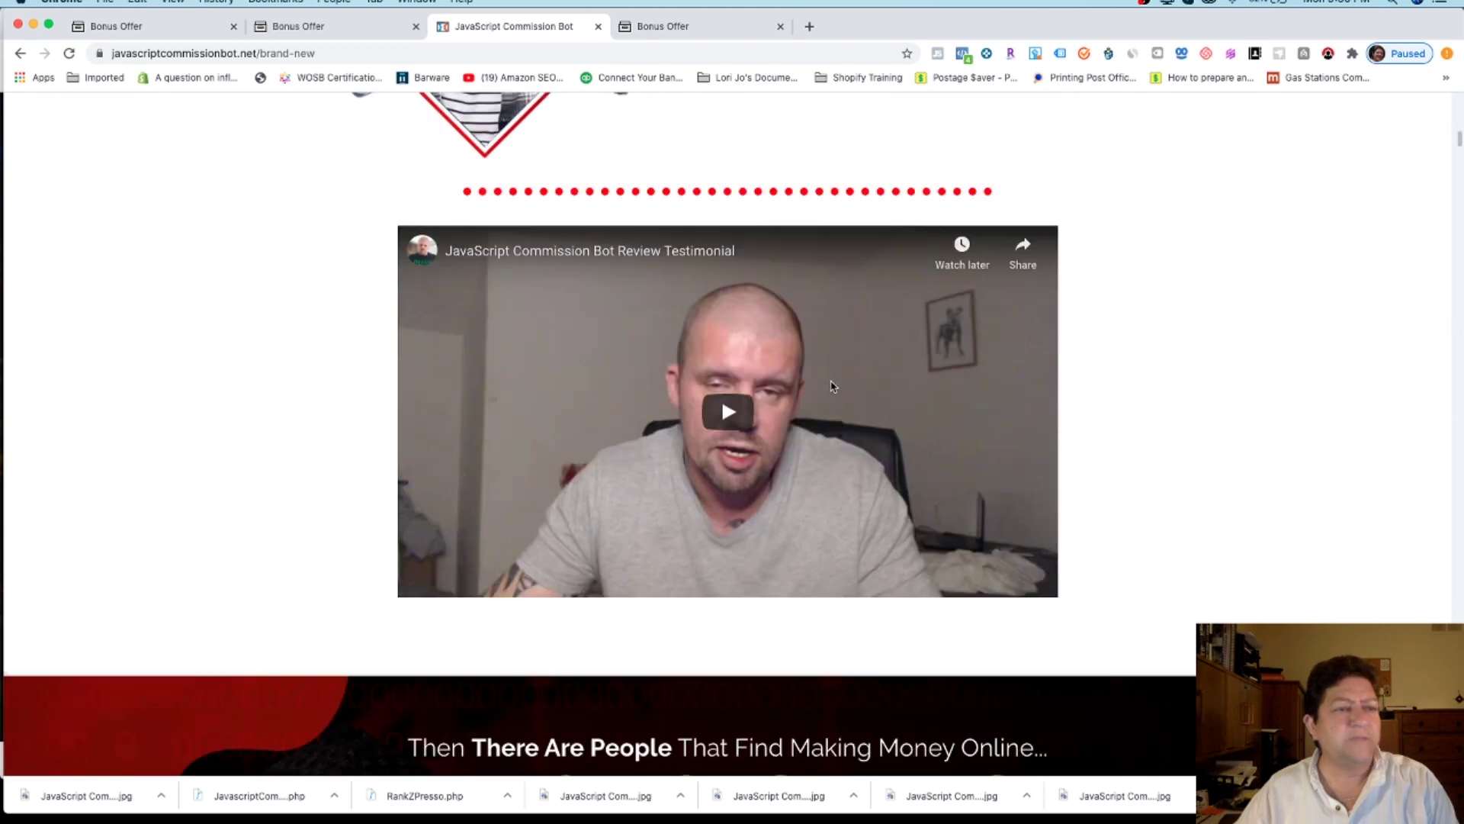
{"action": "scroll", "coordinate": [832, 387], "scroll_direction": "down", "scroll_amount": 3}
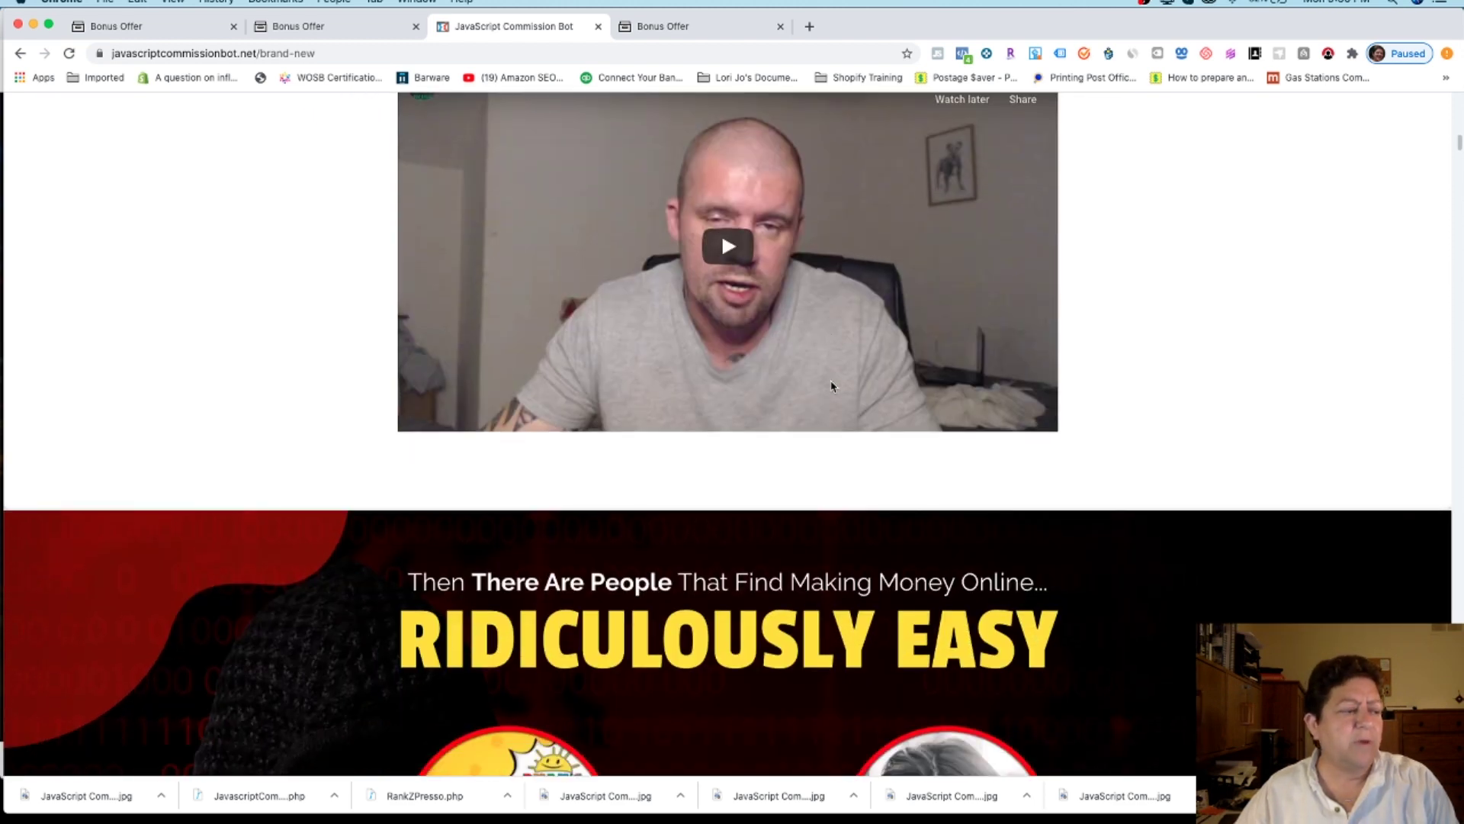
{"action": "scroll", "coordinate": [831, 387], "scroll_direction": "up", "scroll_amount": 3}
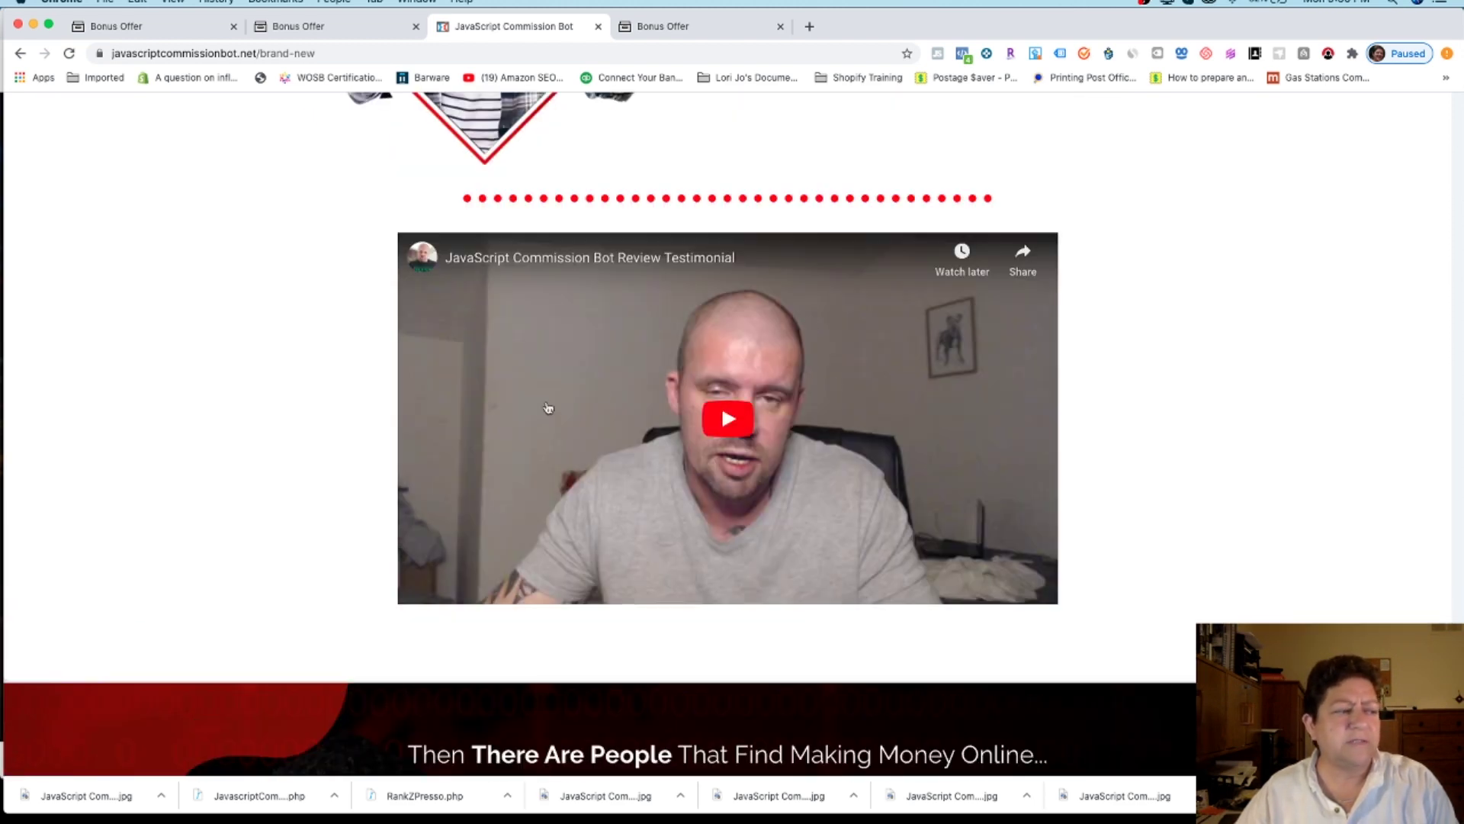
{"action": "scroll", "coordinate": [594, 382], "scroll_direction": "down", "scroll_amount": 1}
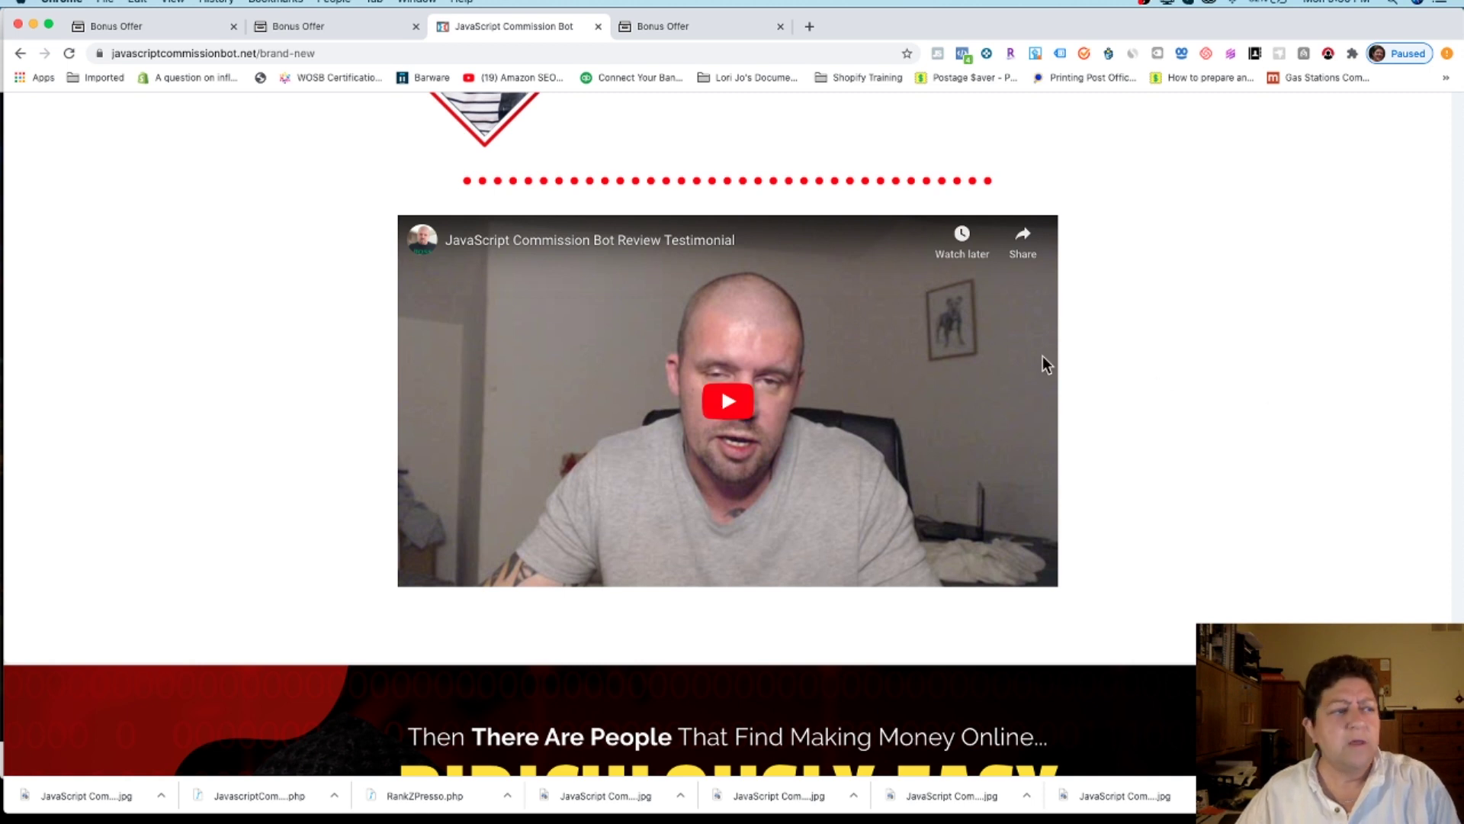
{"action": "scroll", "coordinate": [1131, 357], "scroll_direction": "up", "scroll_amount": 2}
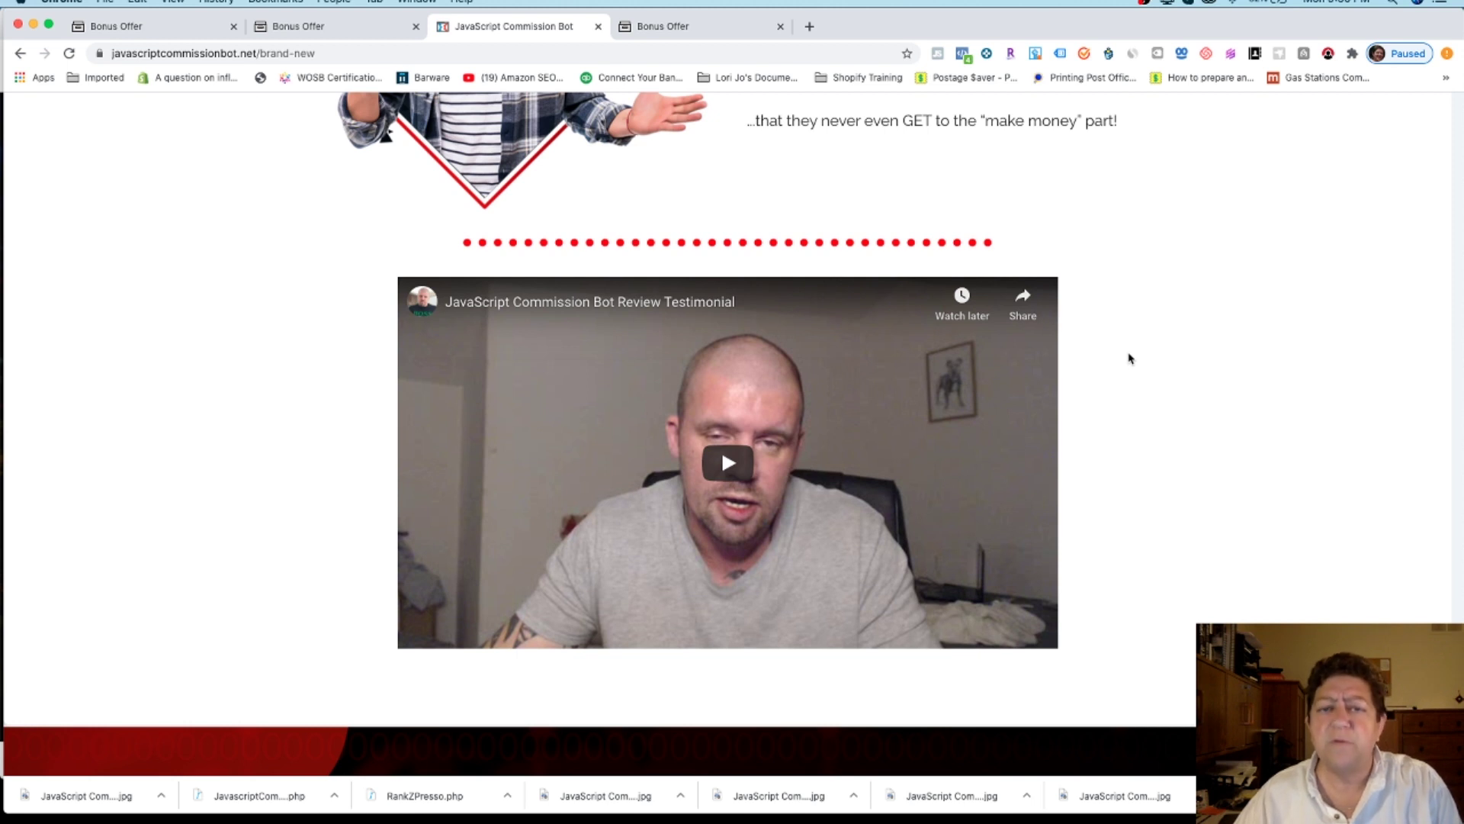
{"action": "scroll", "coordinate": [1131, 359], "scroll_direction": "up", "scroll_amount": 5}
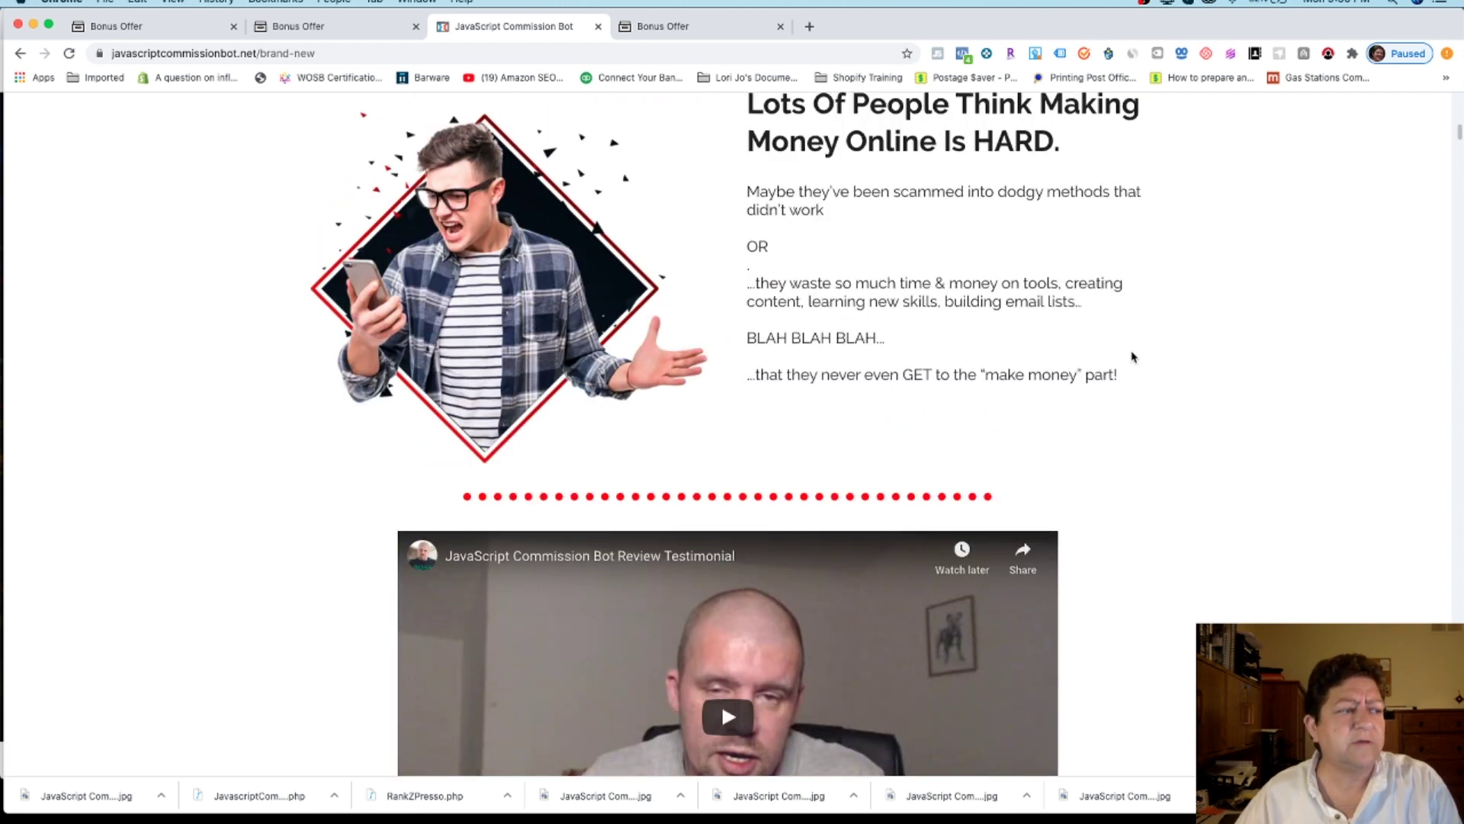
{"action": "scroll", "coordinate": [1131, 359], "scroll_direction": "up", "scroll_amount": 1}
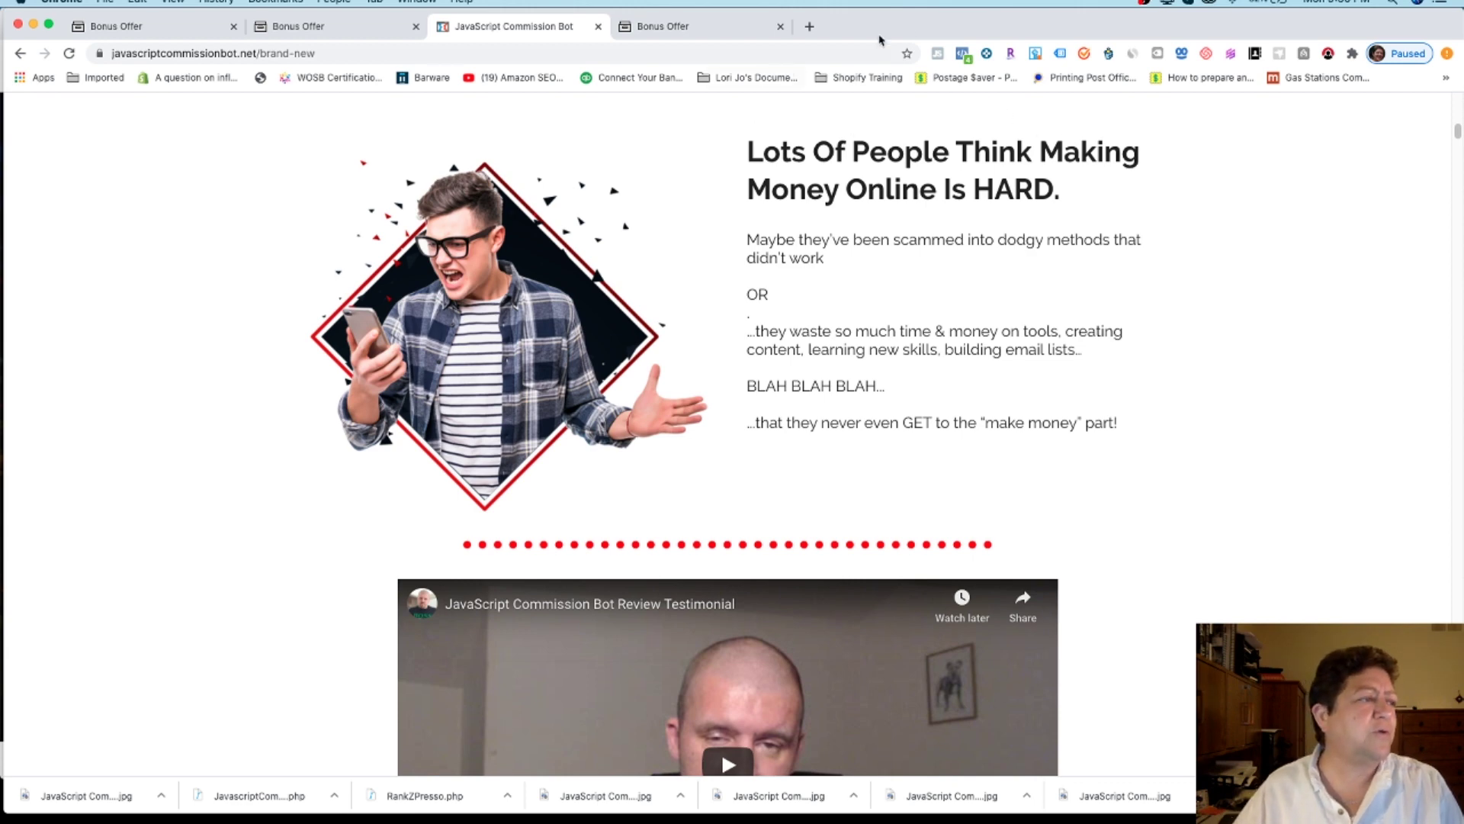
Step: Move the front window aside and bring the FE Members Area window forward
{"action": "left_click_drag", "start_coordinate": [916, 15], "coordinate": [905, 41]}
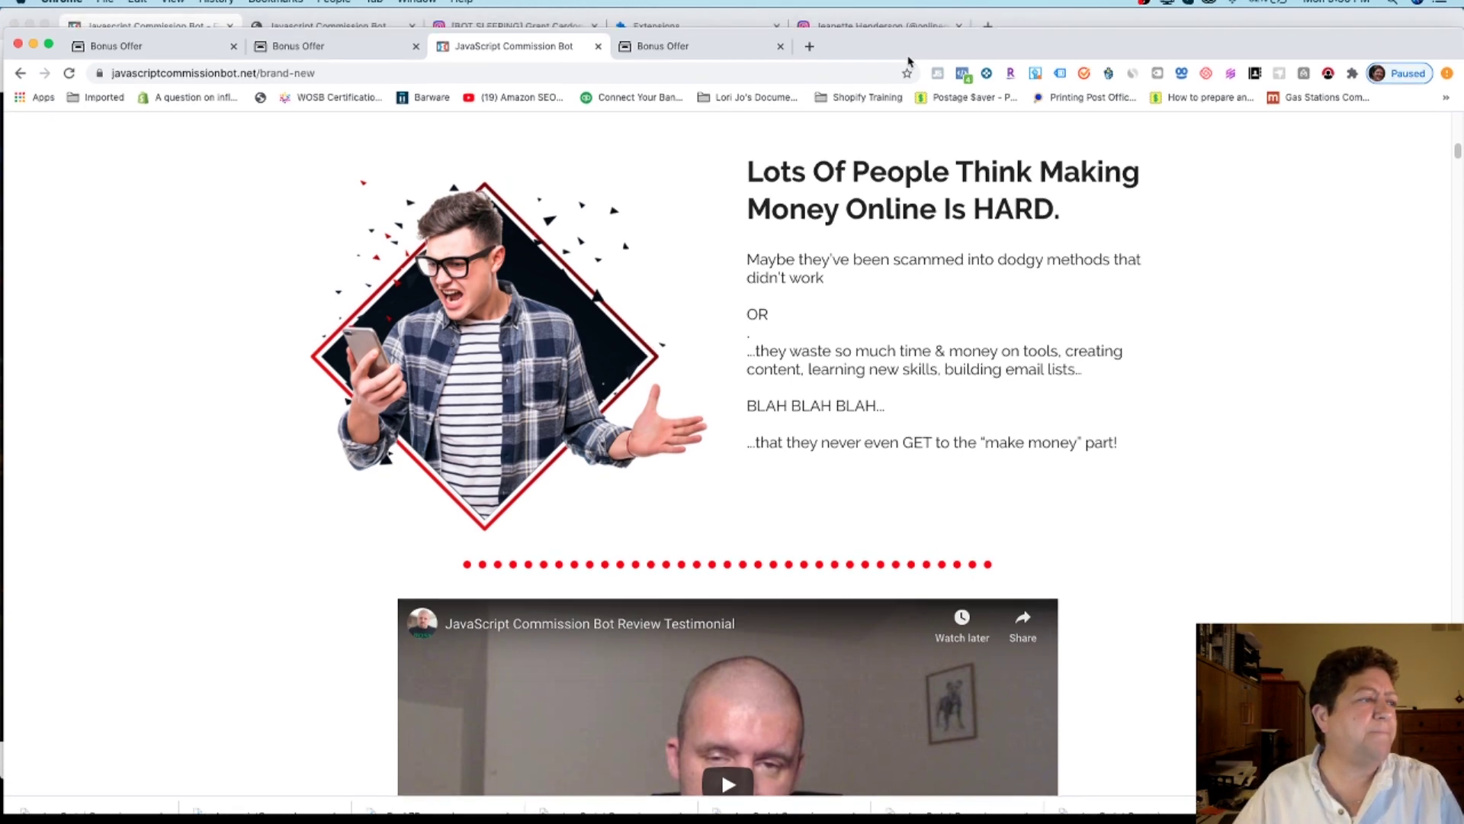
{"action": "left_click", "coordinate": [1083, 16]}
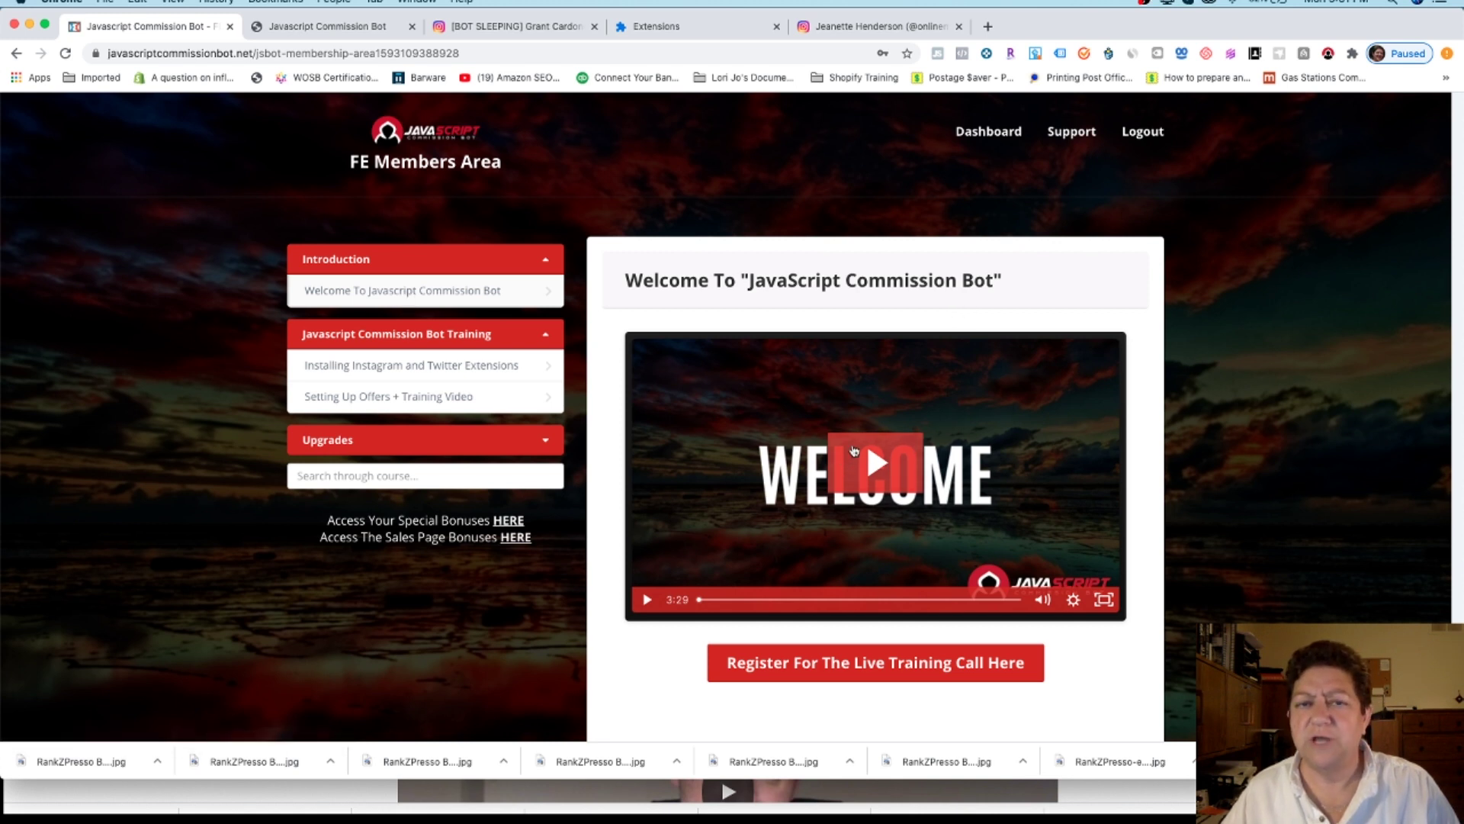
Step: View 'Installing Instagram and Twitter Extensions', then open 'Setting Up Offers + Training Video'
{"action": "left_click", "coordinate": [434, 365]}
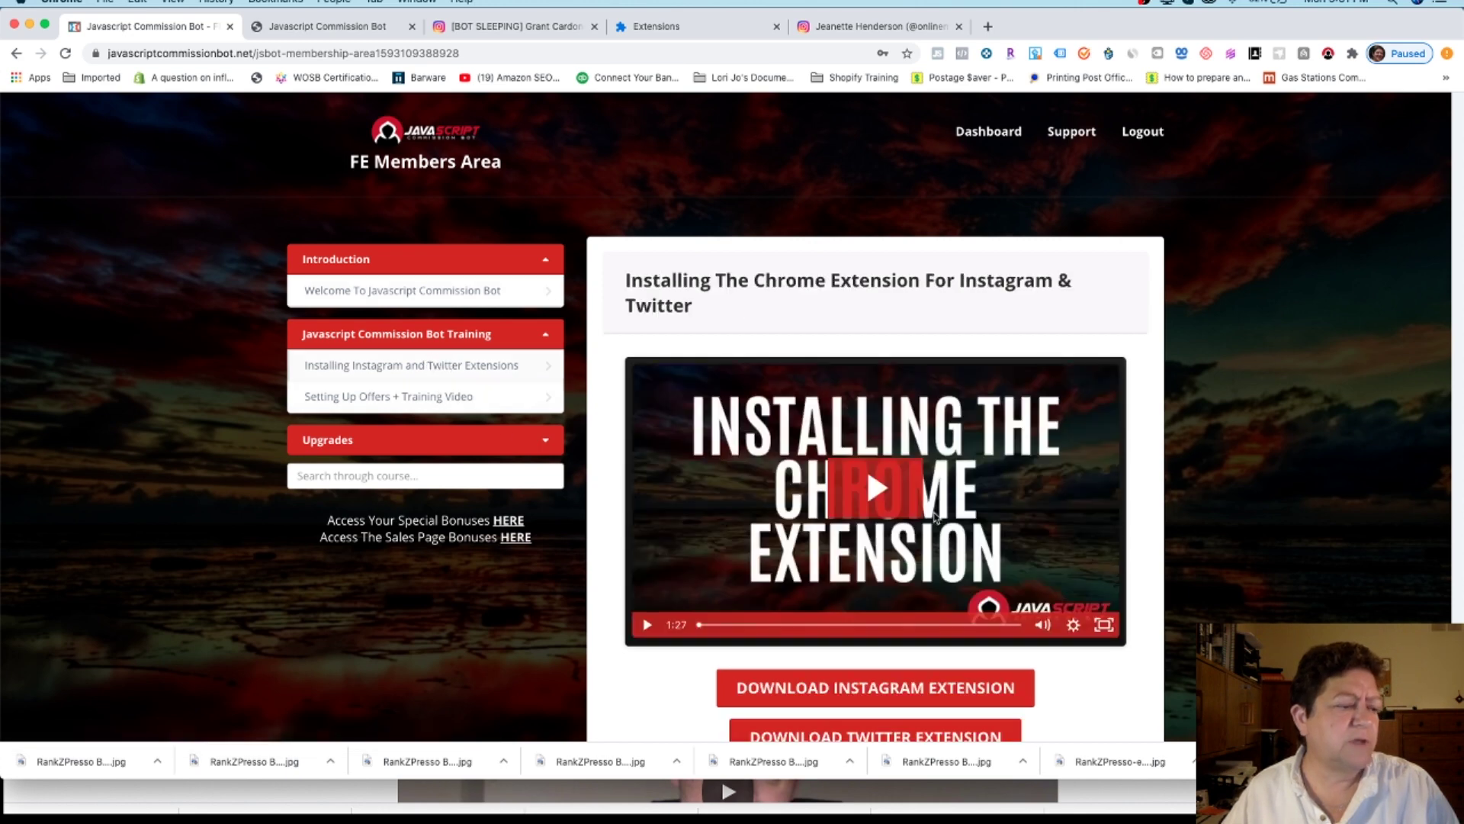
{"action": "scroll", "coordinate": [936, 518], "scroll_direction": "down", "scroll_amount": 2}
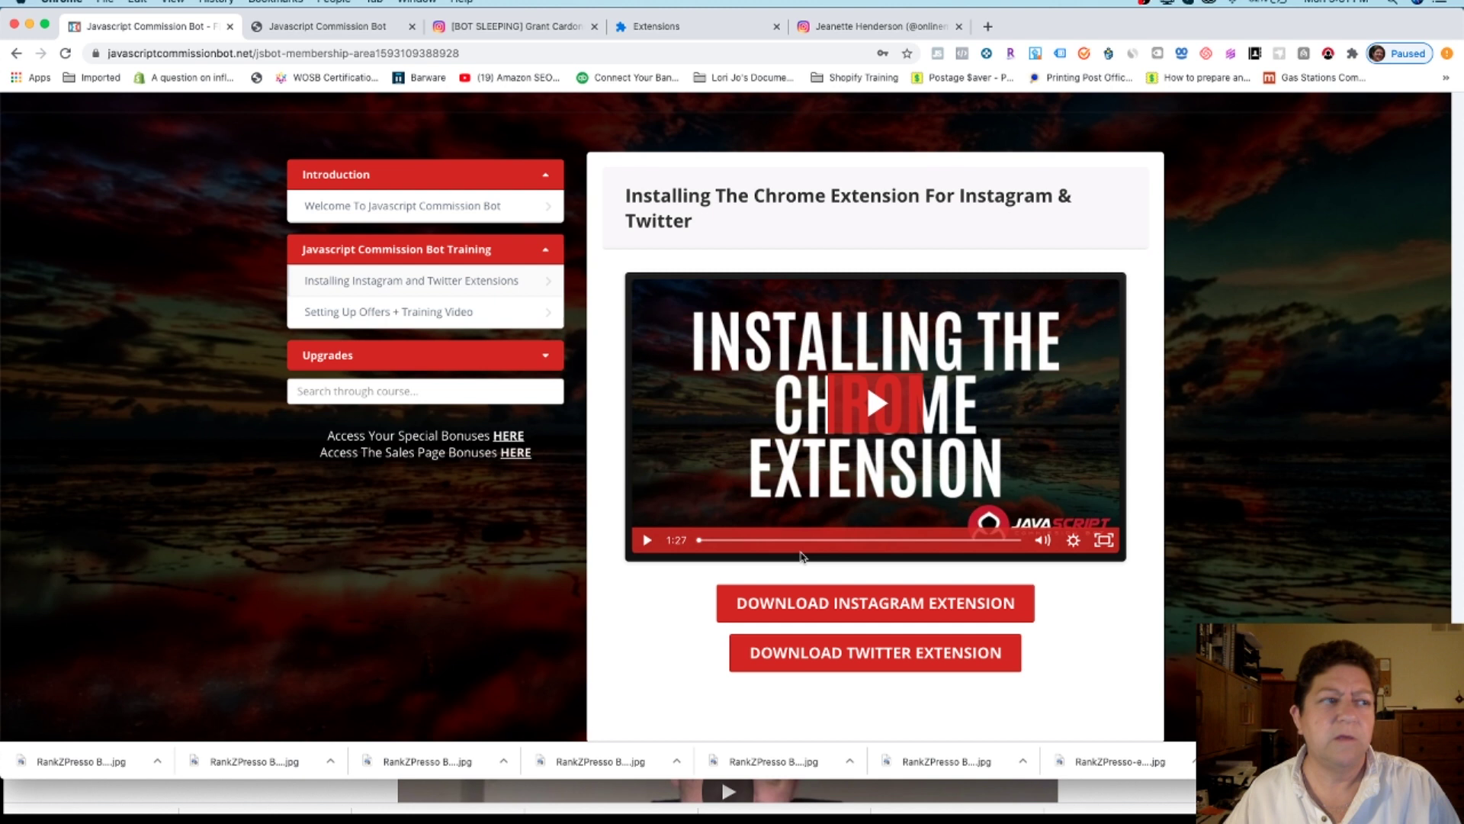
{"action": "scroll", "coordinate": [812, 489], "scroll_direction": "up", "scroll_amount": 1}
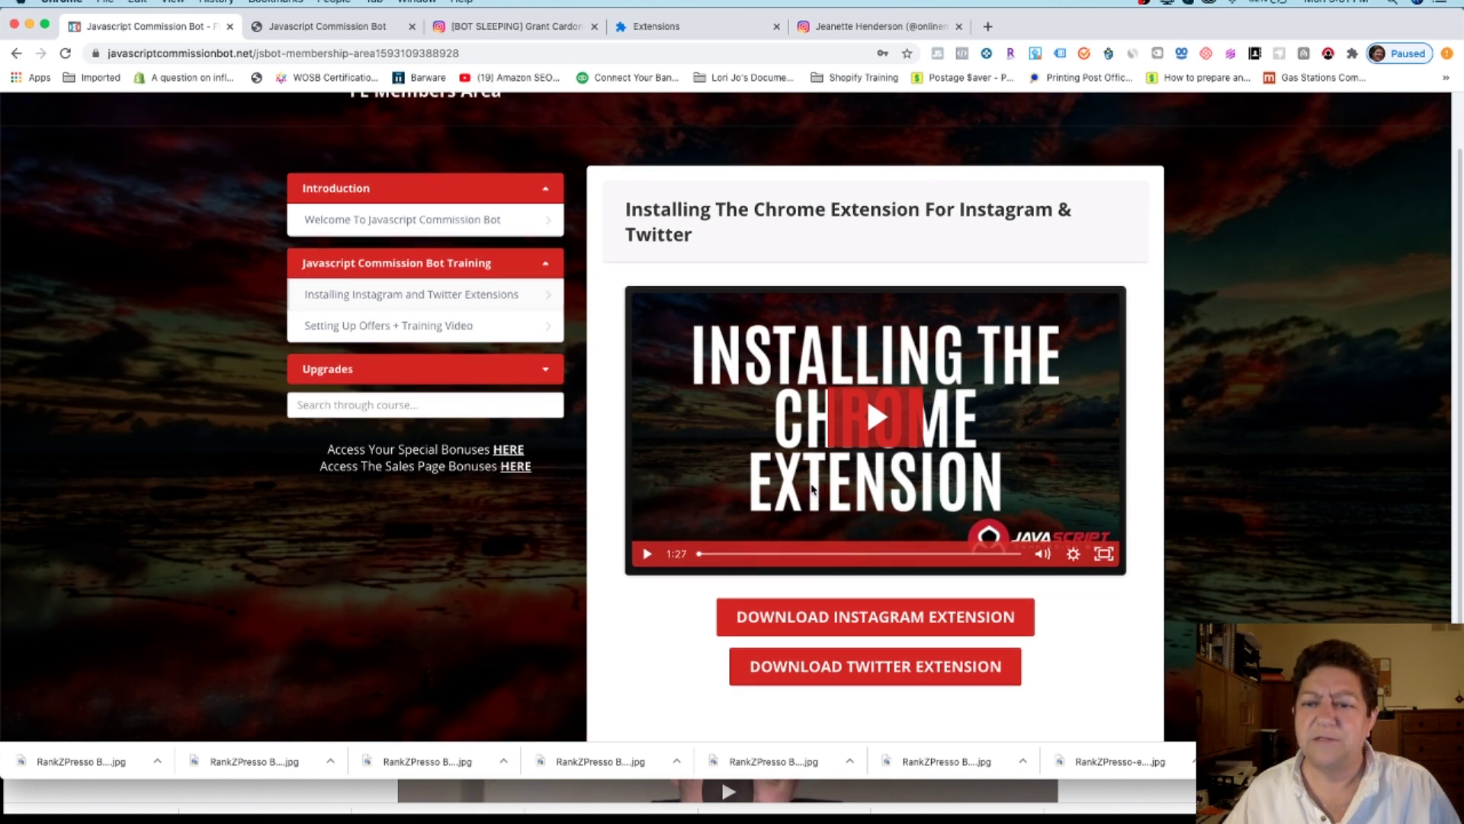
{"action": "scroll", "coordinate": [813, 489], "scroll_direction": "up", "scroll_amount": 1}
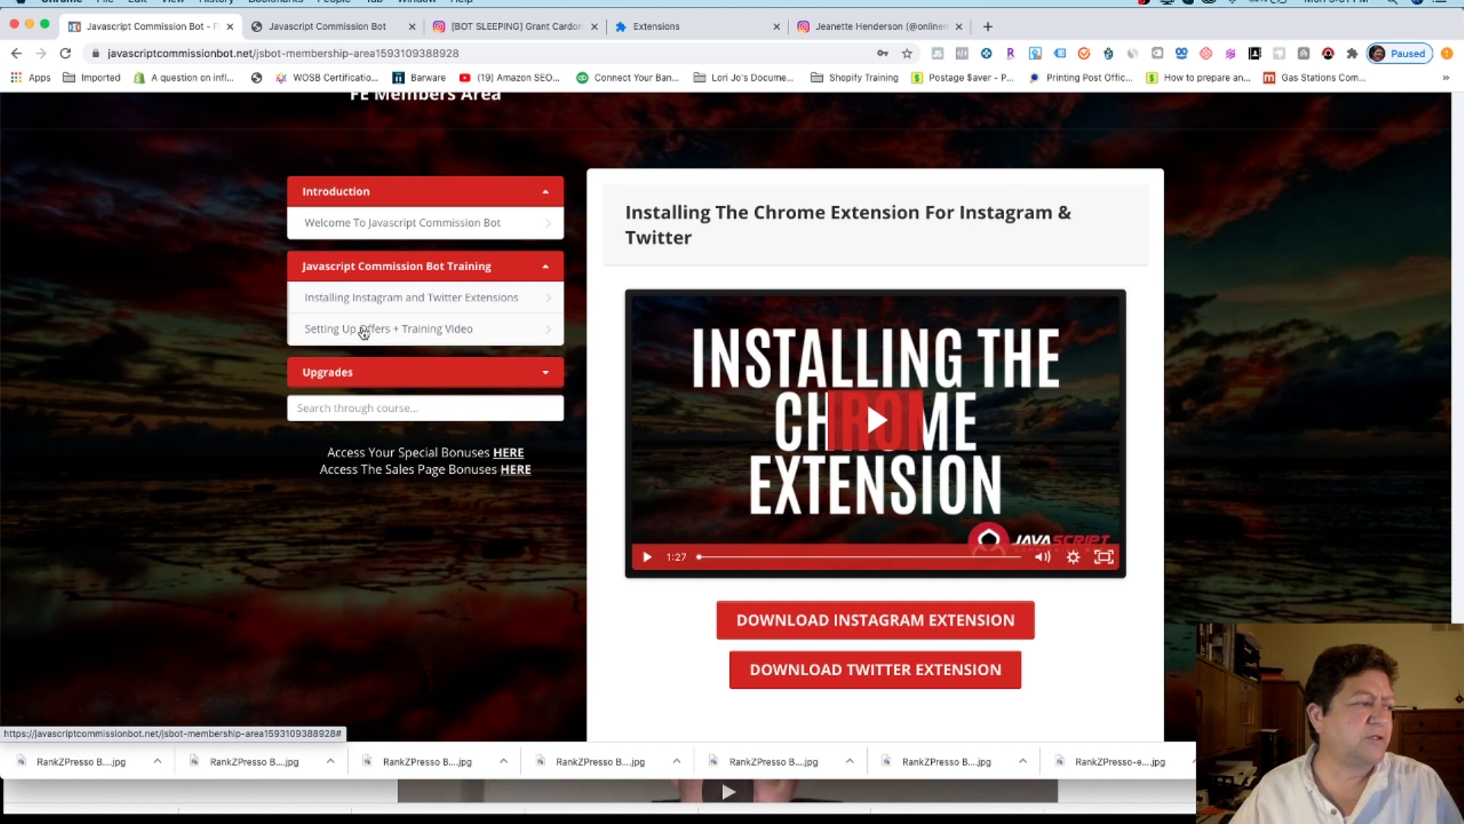
{"action": "left_click", "coordinate": [364, 329]}
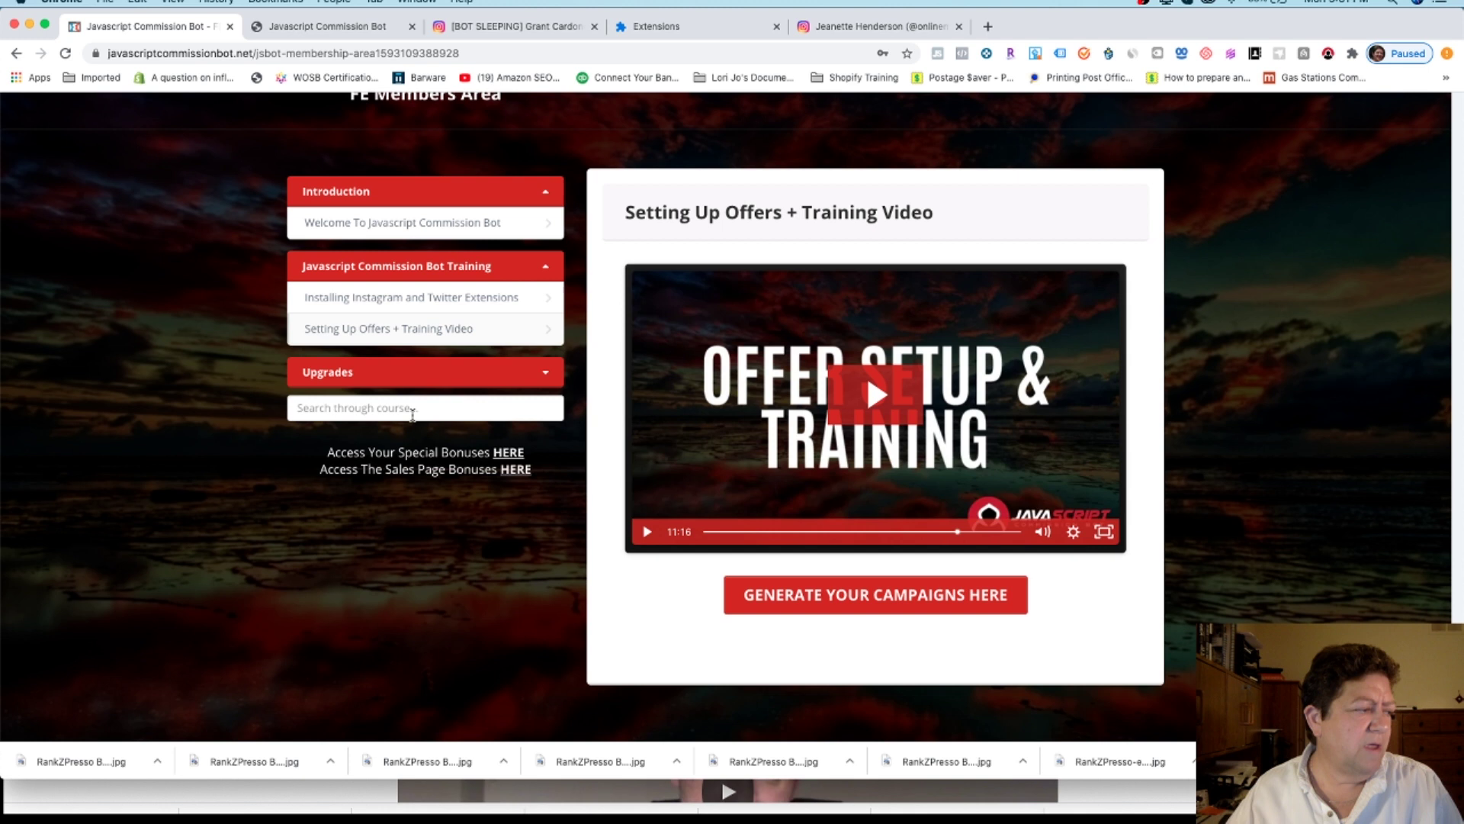
{"action": "left_click", "coordinate": [516, 469]}
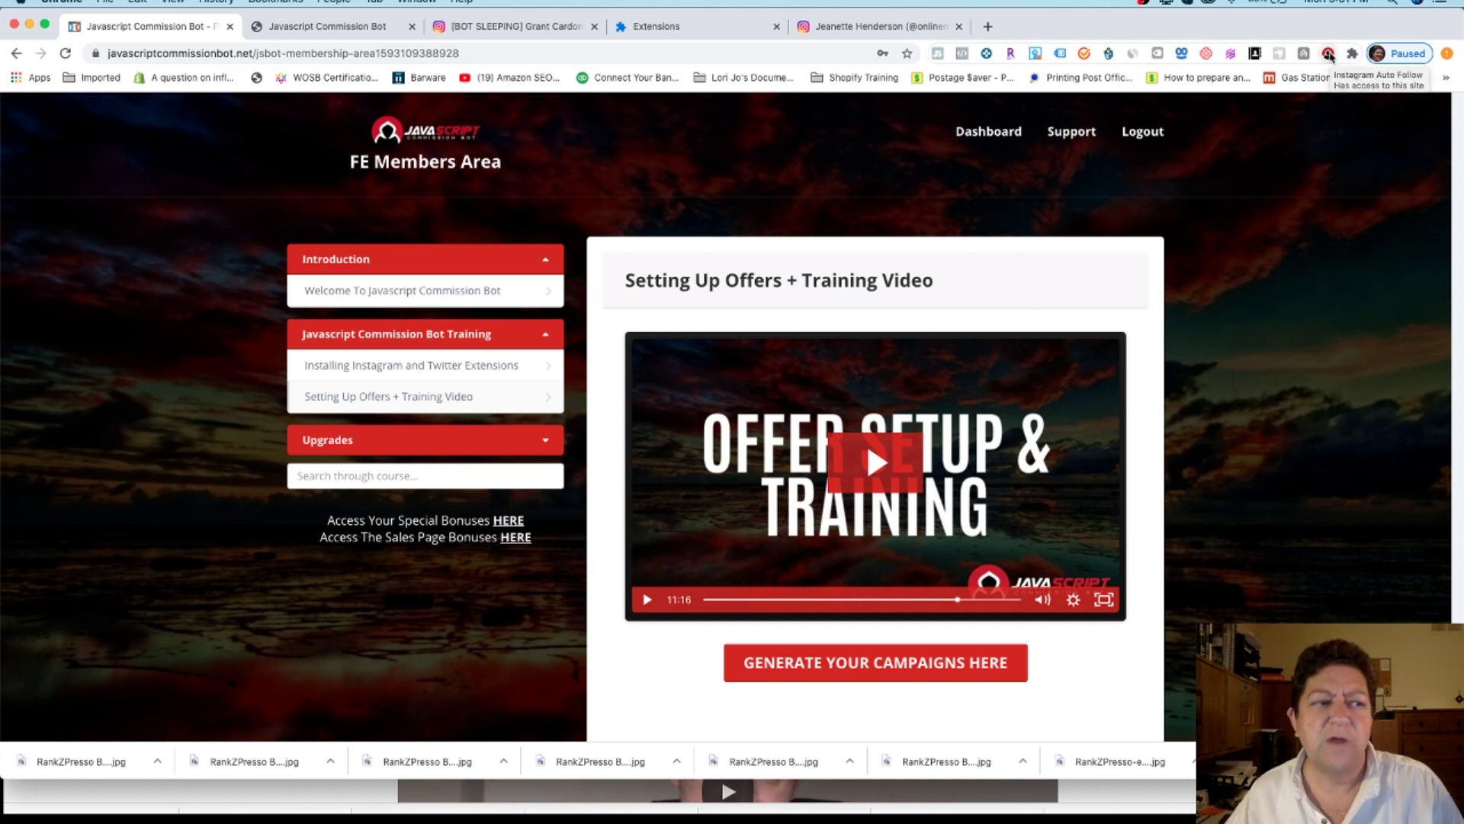
Step: Pin 'javascript commission bot' to the toolbar and reopen 'Installing Instagram and Twitter Extensions'
{"action": "left_click", "coordinate": [1352, 54]}
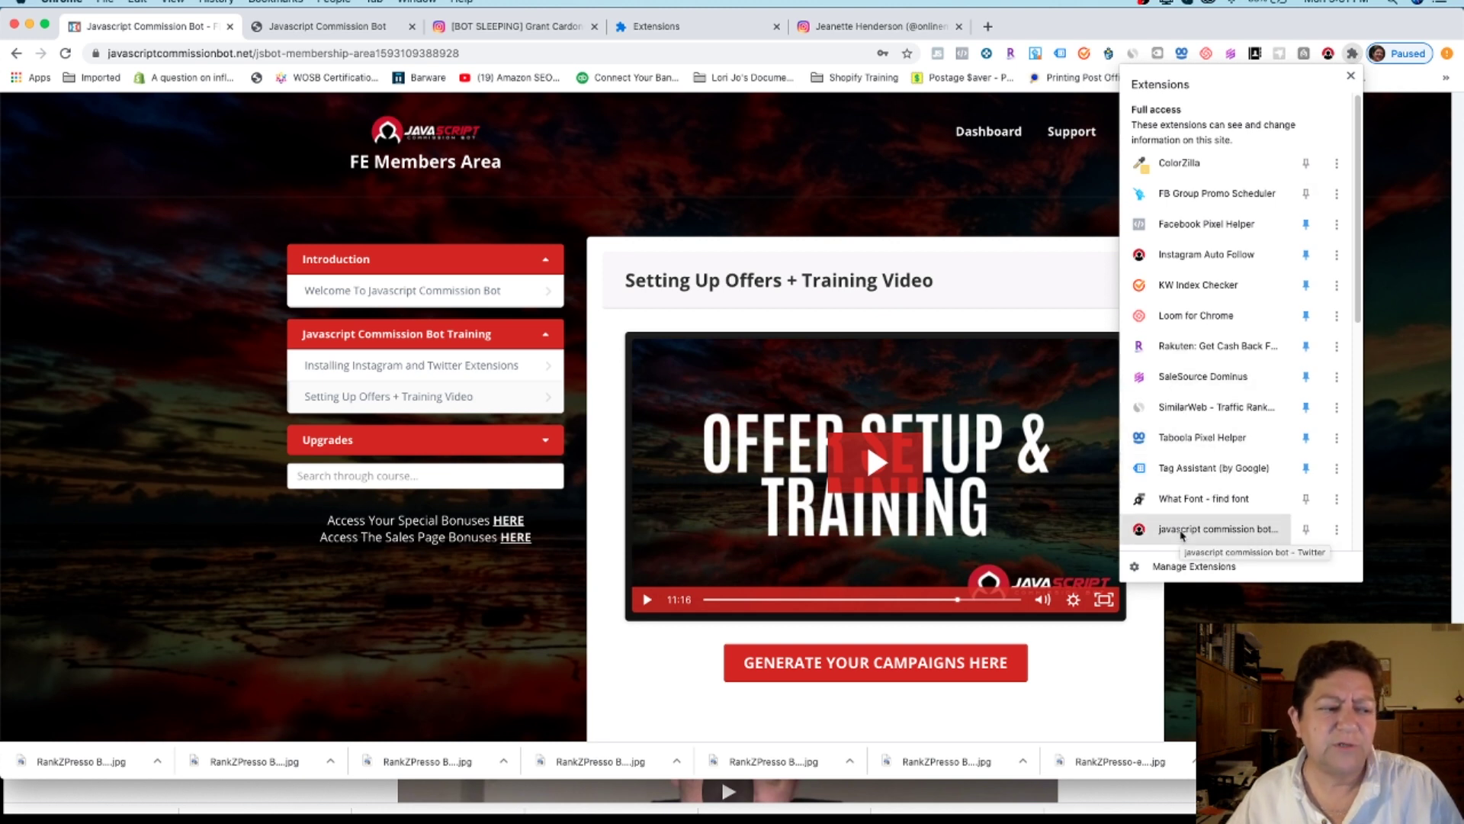
{"action": "left_click", "coordinate": [1306, 528]}
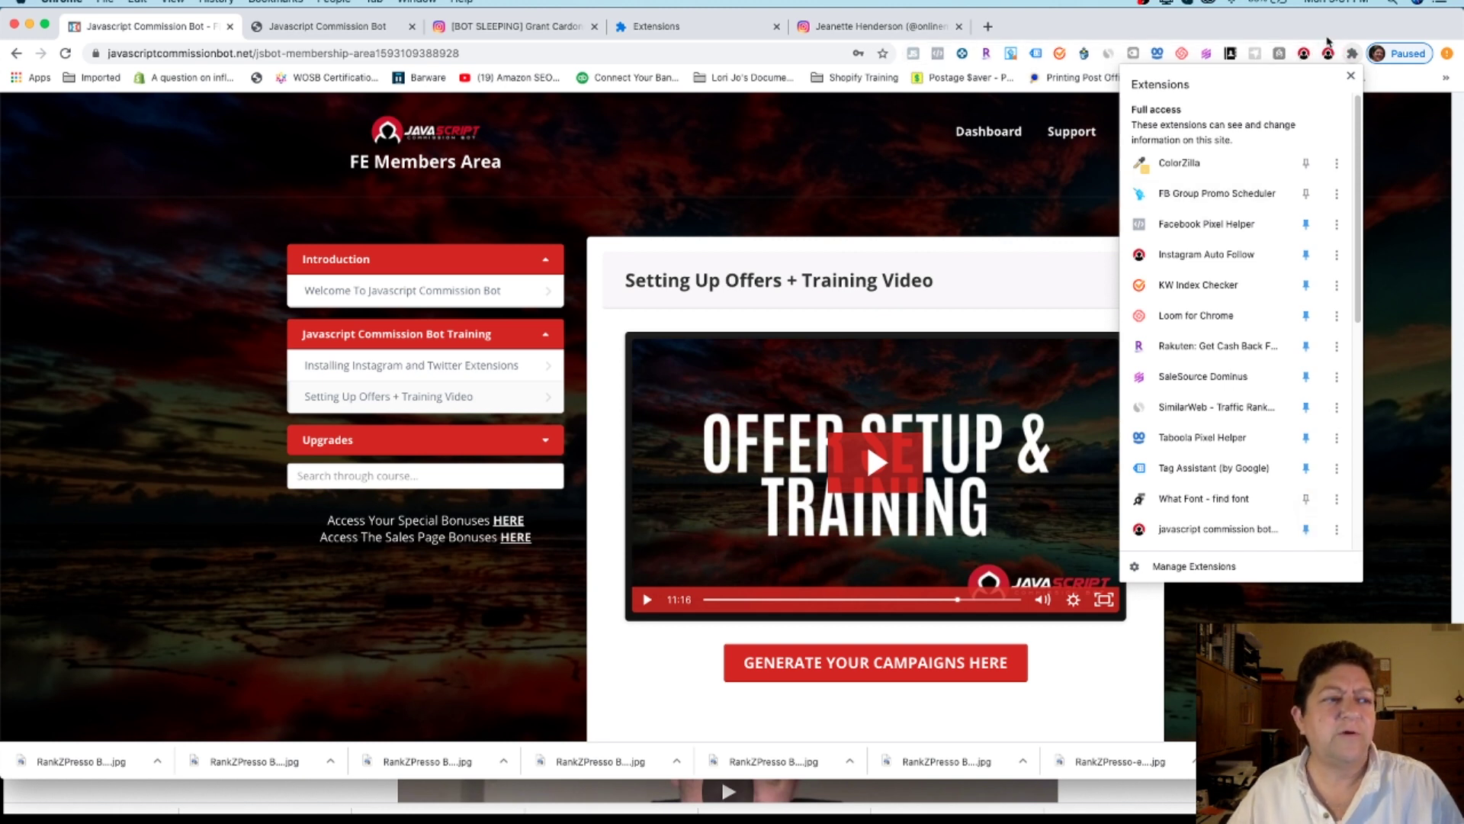
{"action": "left_click", "coordinate": [1352, 53]}
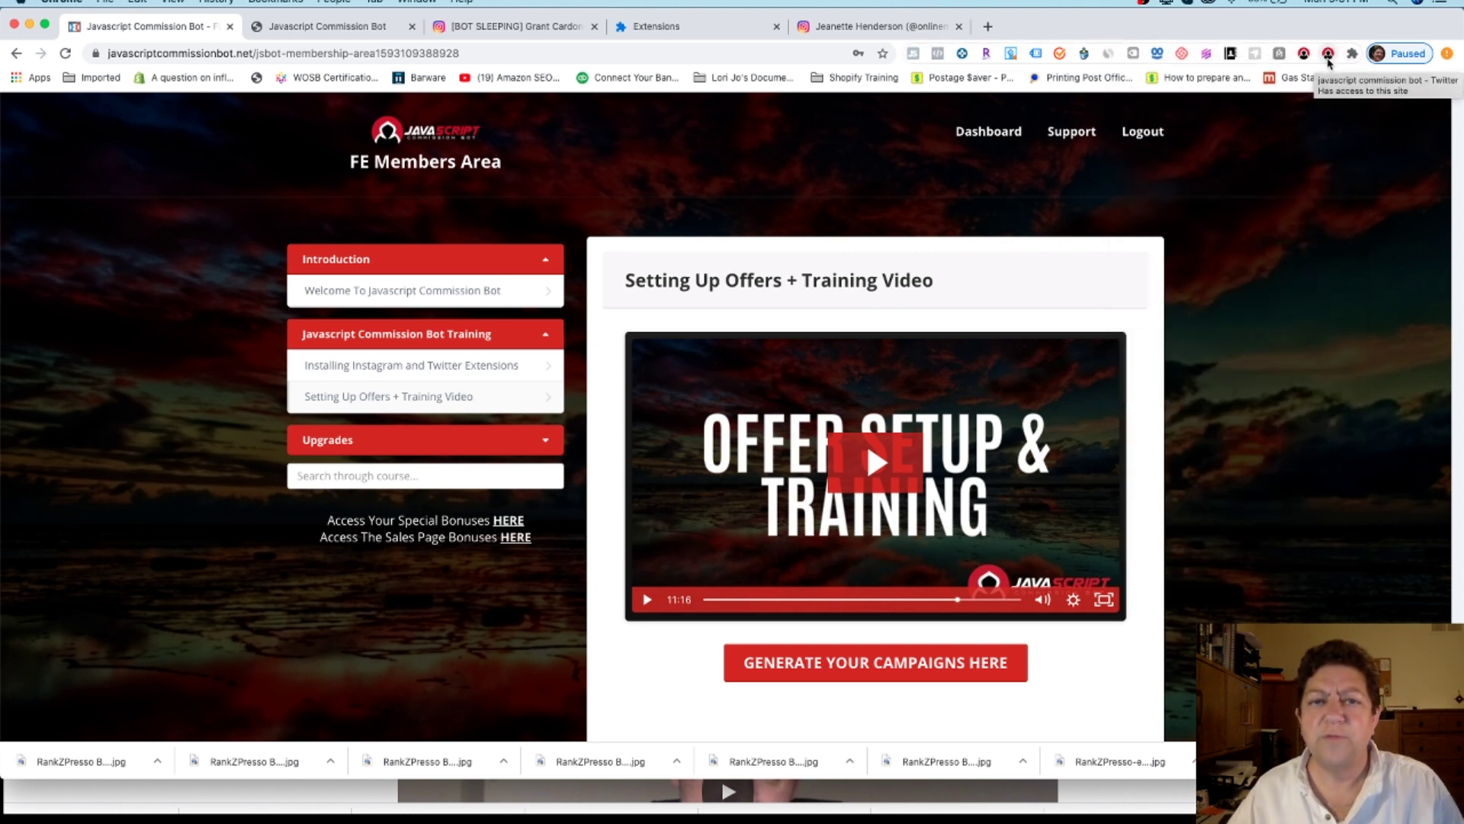
{"action": "left_click", "coordinate": [397, 367]}
{"action": "scroll", "coordinate": [866, 468], "scroll_direction": "down", "scroll_amount": 2}
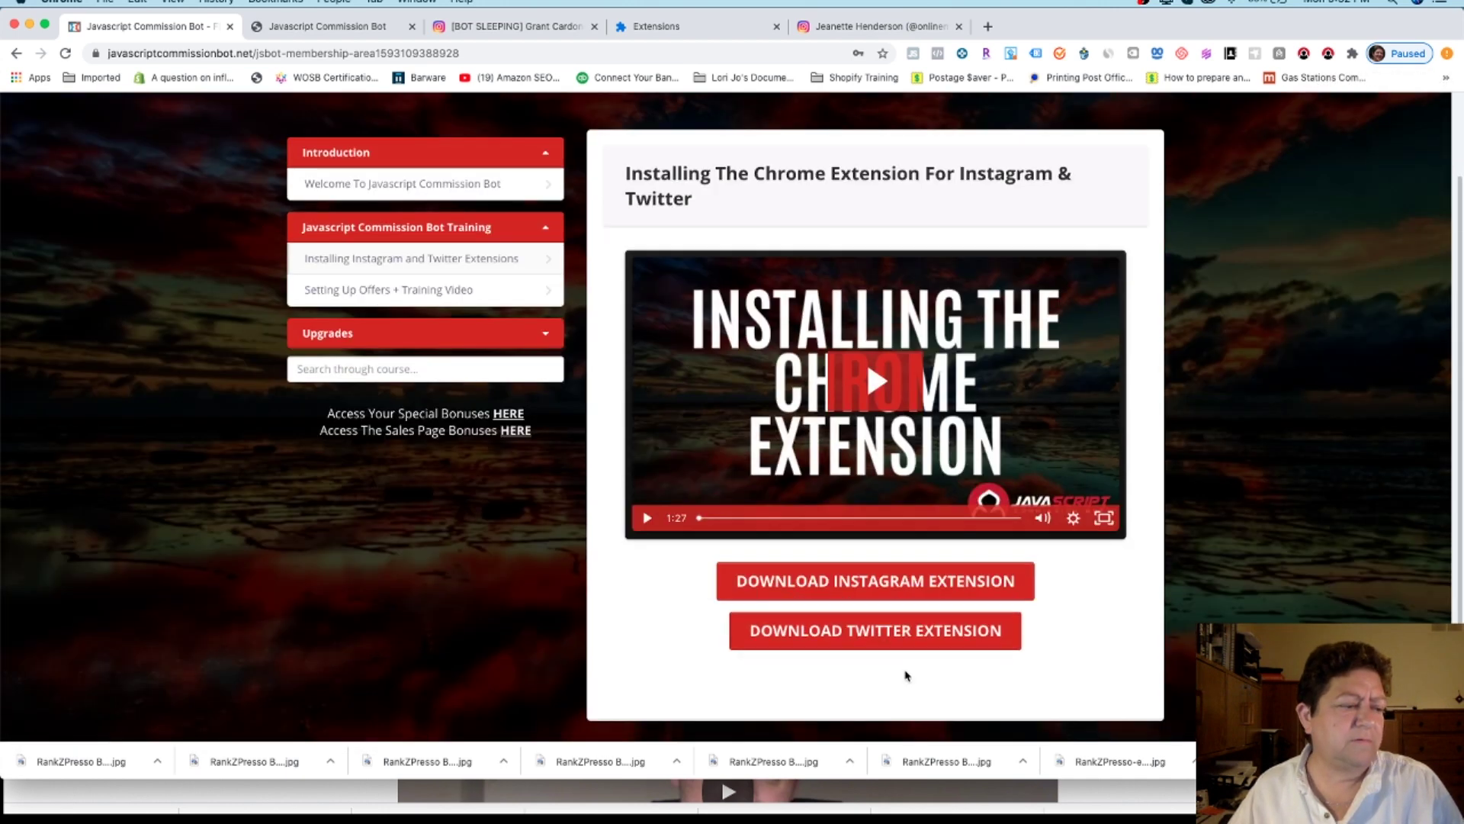
{"action": "scroll", "coordinate": [867, 606], "scroll_direction": "up", "scroll_amount": 2}
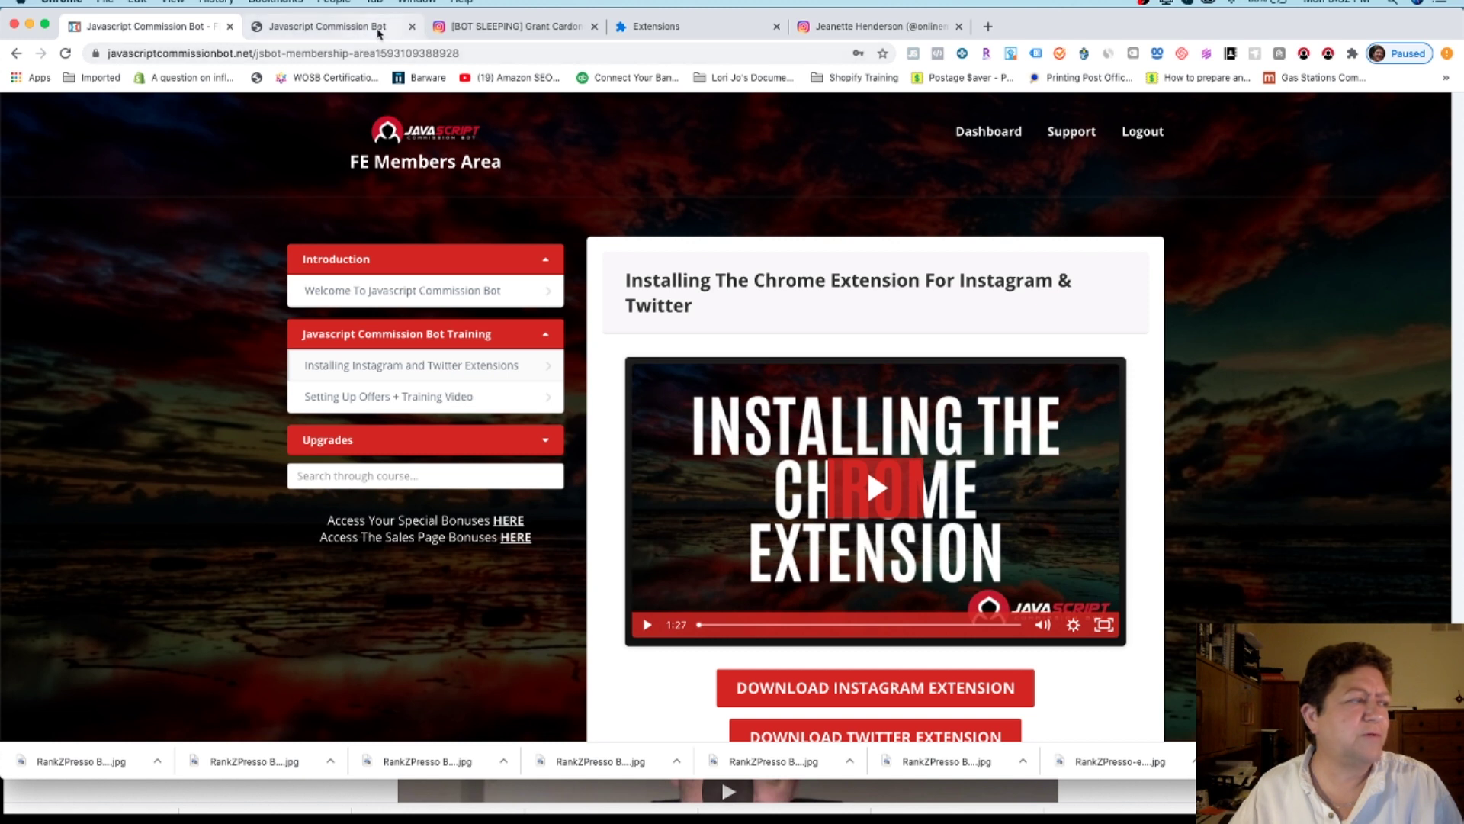
Step: Enter 'Kartel Campaign' as the campaign name, keeping the Kartel style, and check the form fields
{"action": "left_click", "coordinate": [377, 30]}
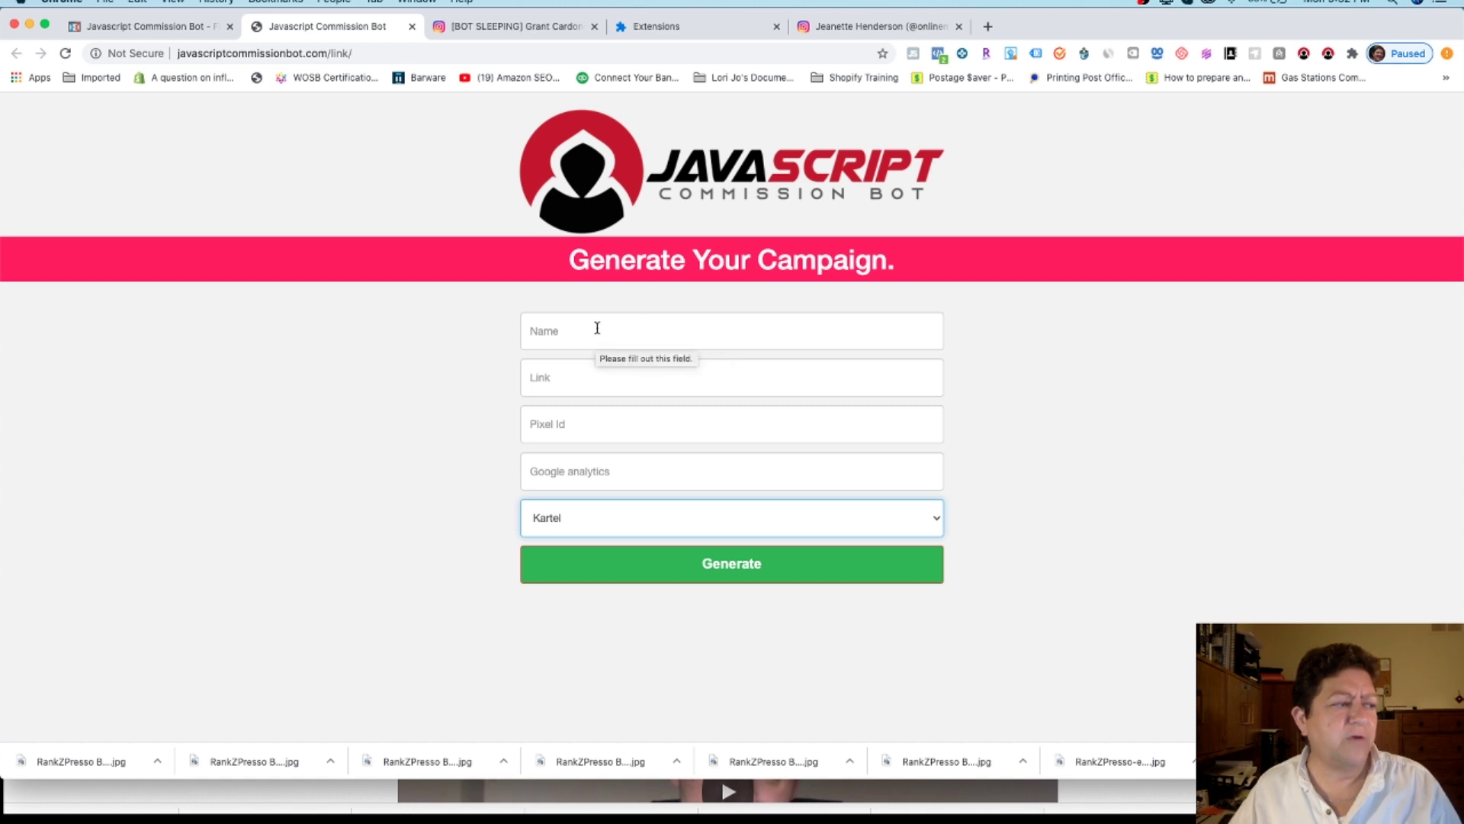
{"action": "left_click", "coordinate": [595, 331]}
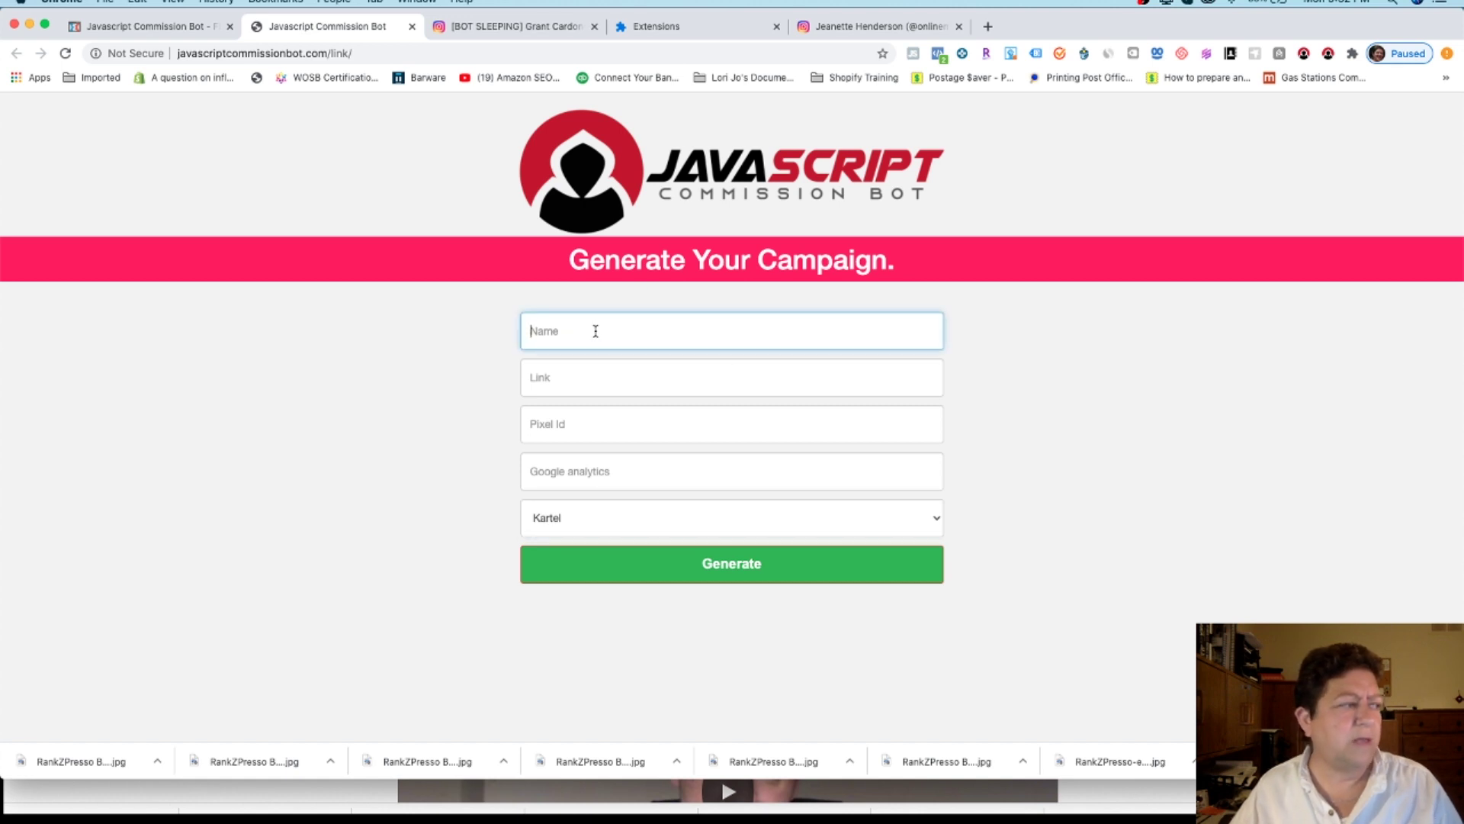
{"action": "left_click", "coordinate": [611, 518]}
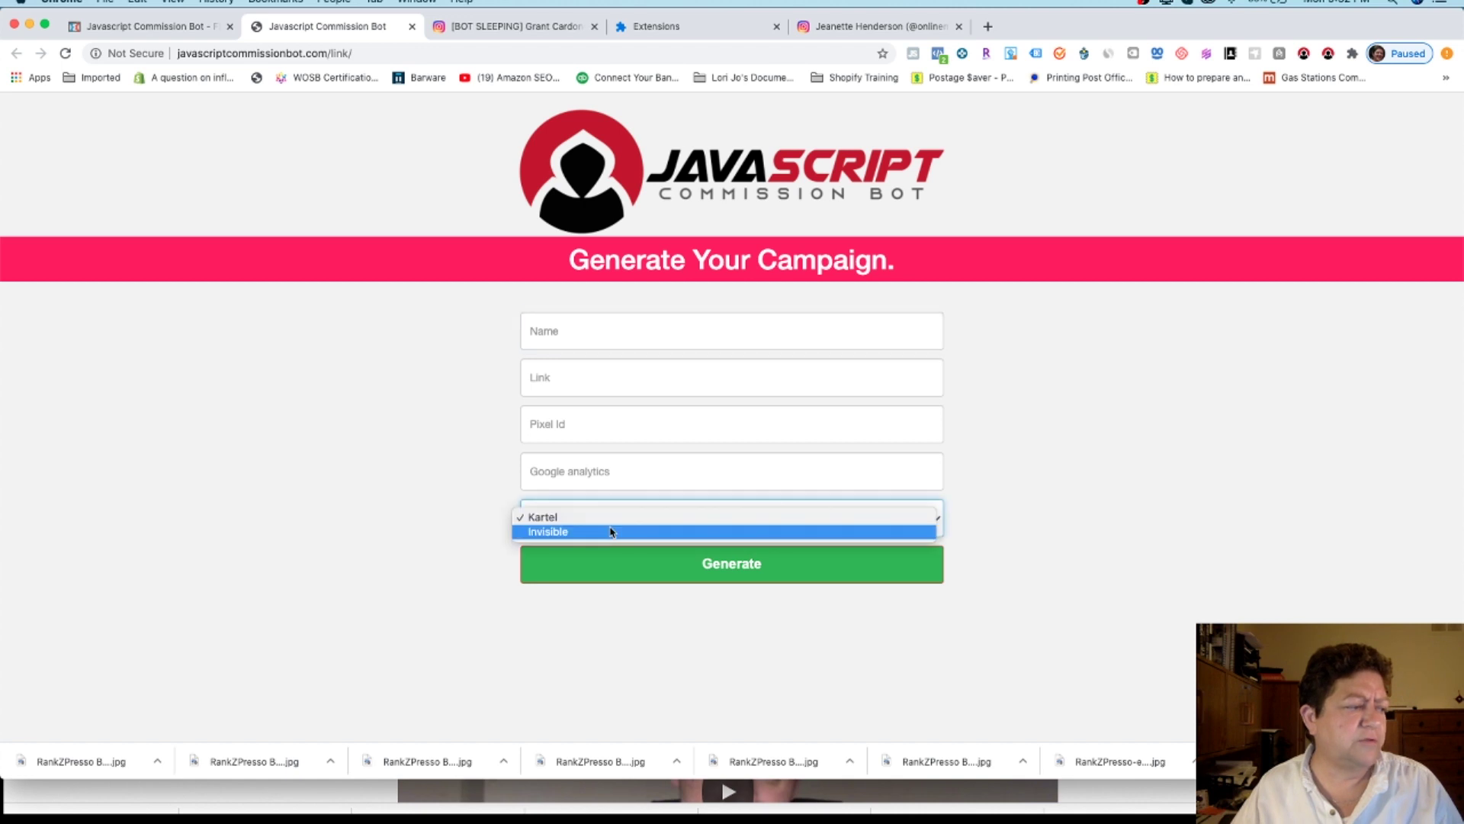
{"action": "left_click", "coordinate": [595, 330]}
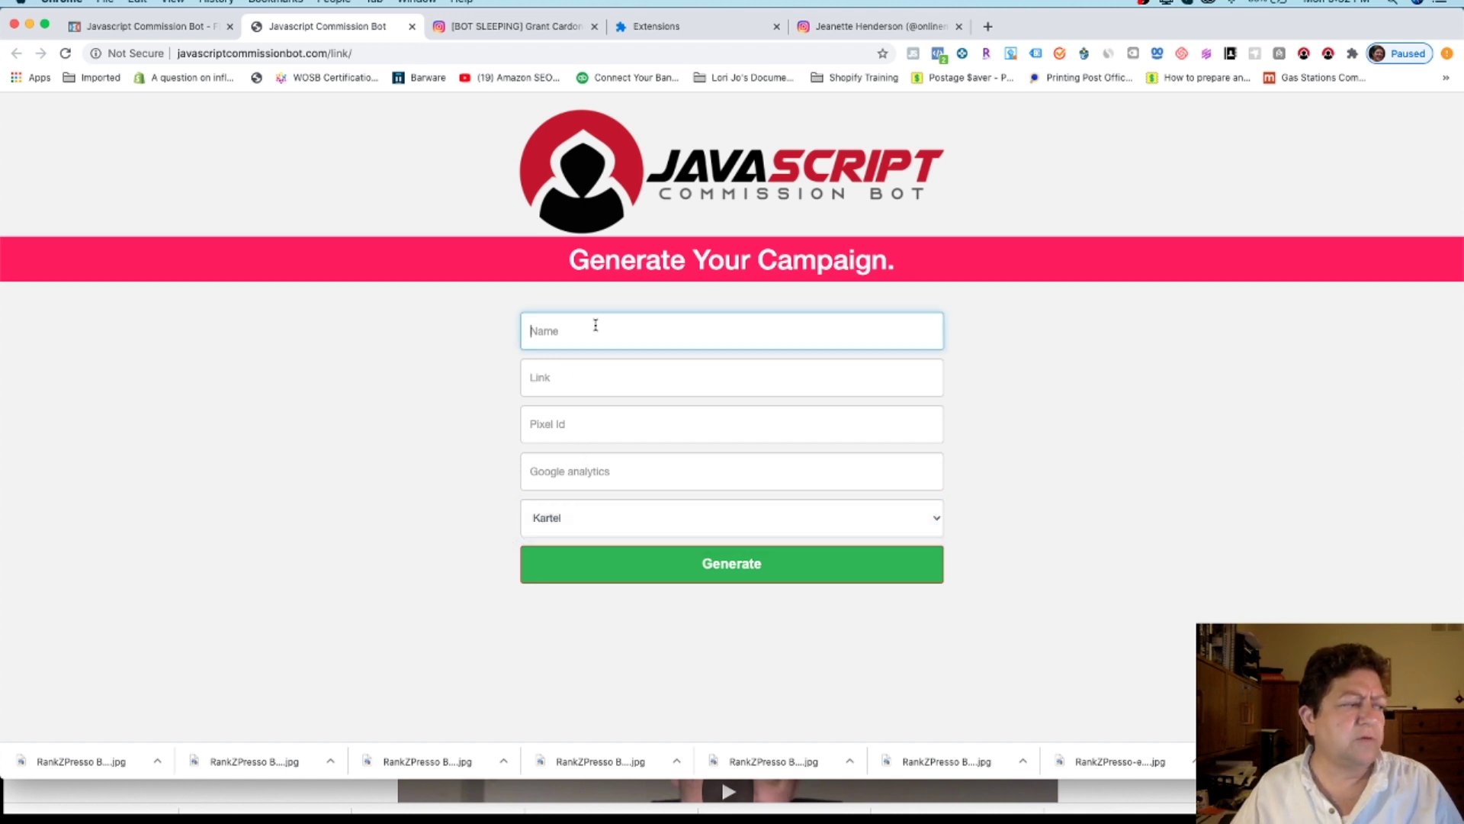
{"action": "left_click", "coordinate": [571, 377]}
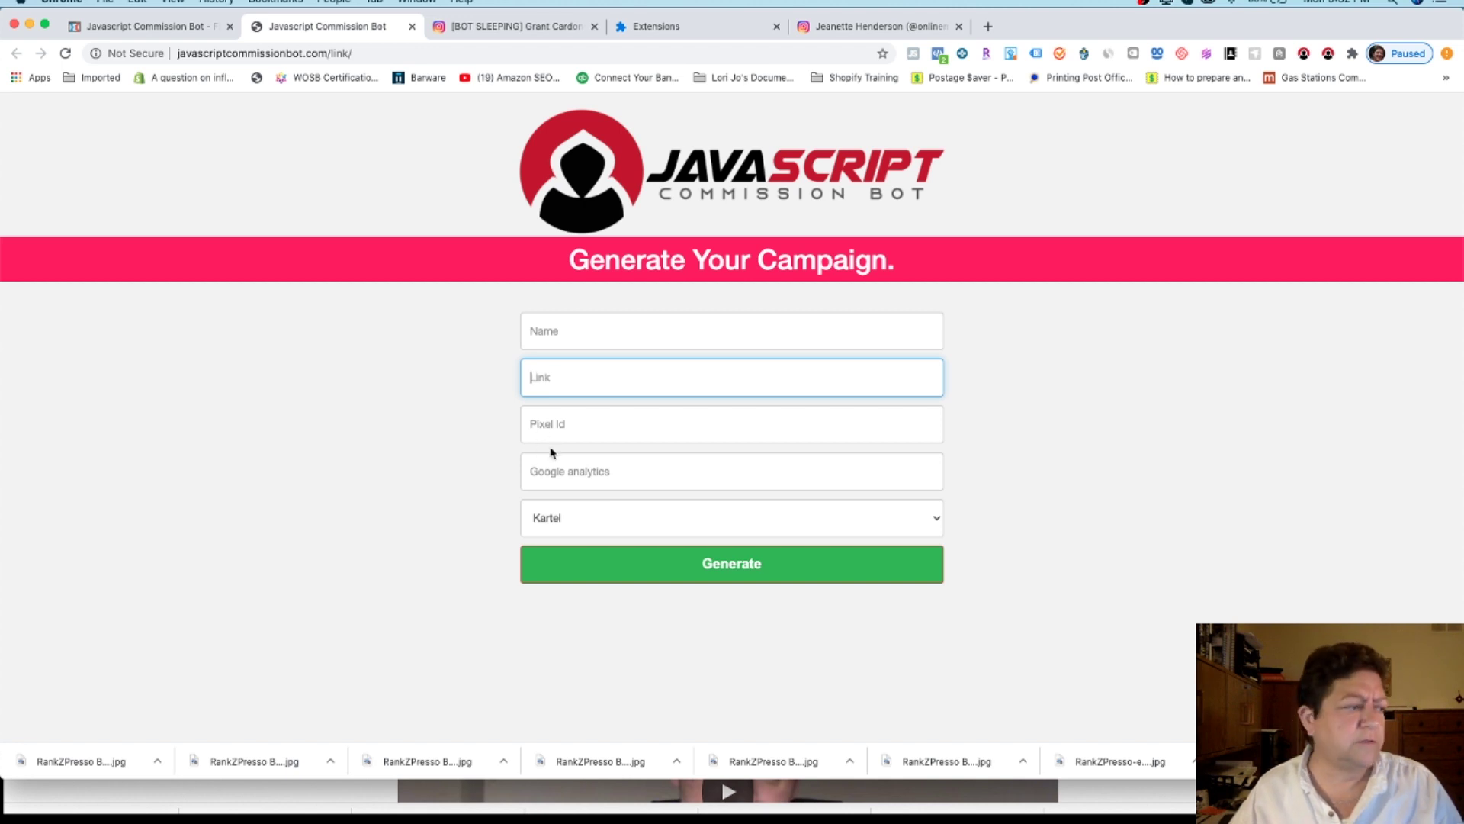
{"action": "left_click", "coordinate": [569, 424]}
{"action": "left_click", "coordinate": [563, 471]}
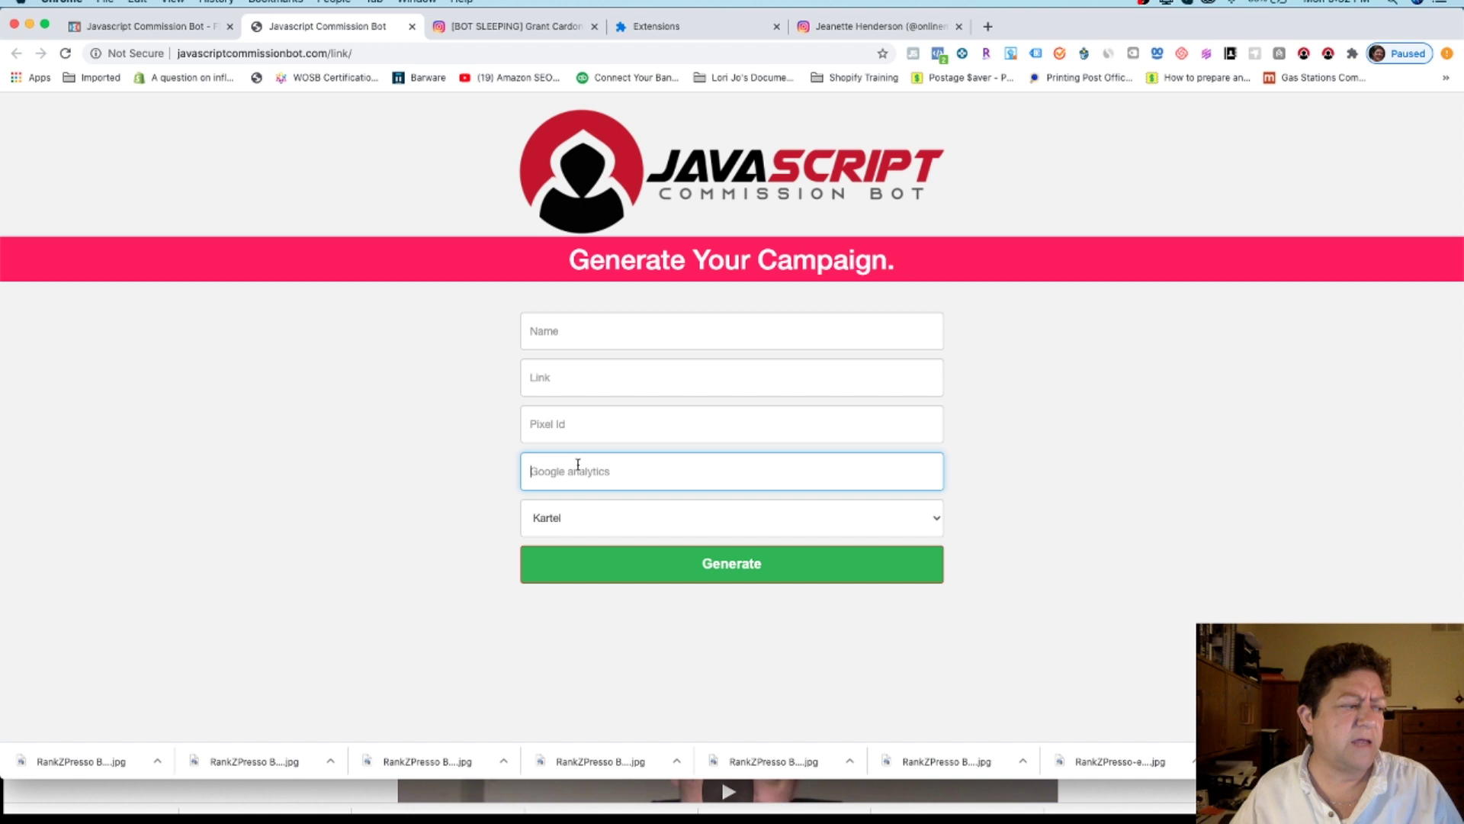
{"action": "left_click", "coordinate": [591, 429]}
{"action": "left_click", "coordinate": [583, 464]}
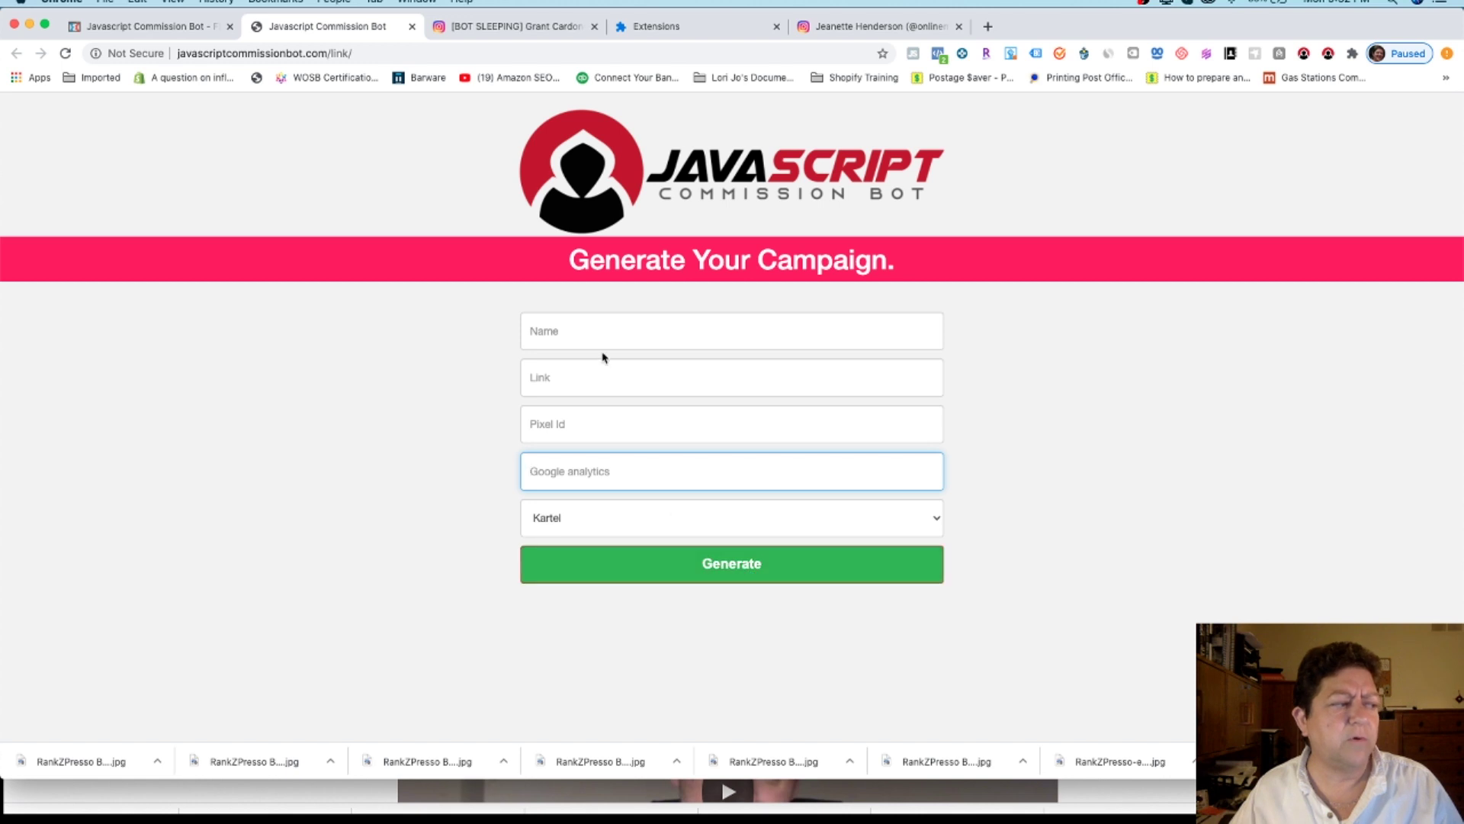
{"action": "left_click", "coordinate": [564, 329]}
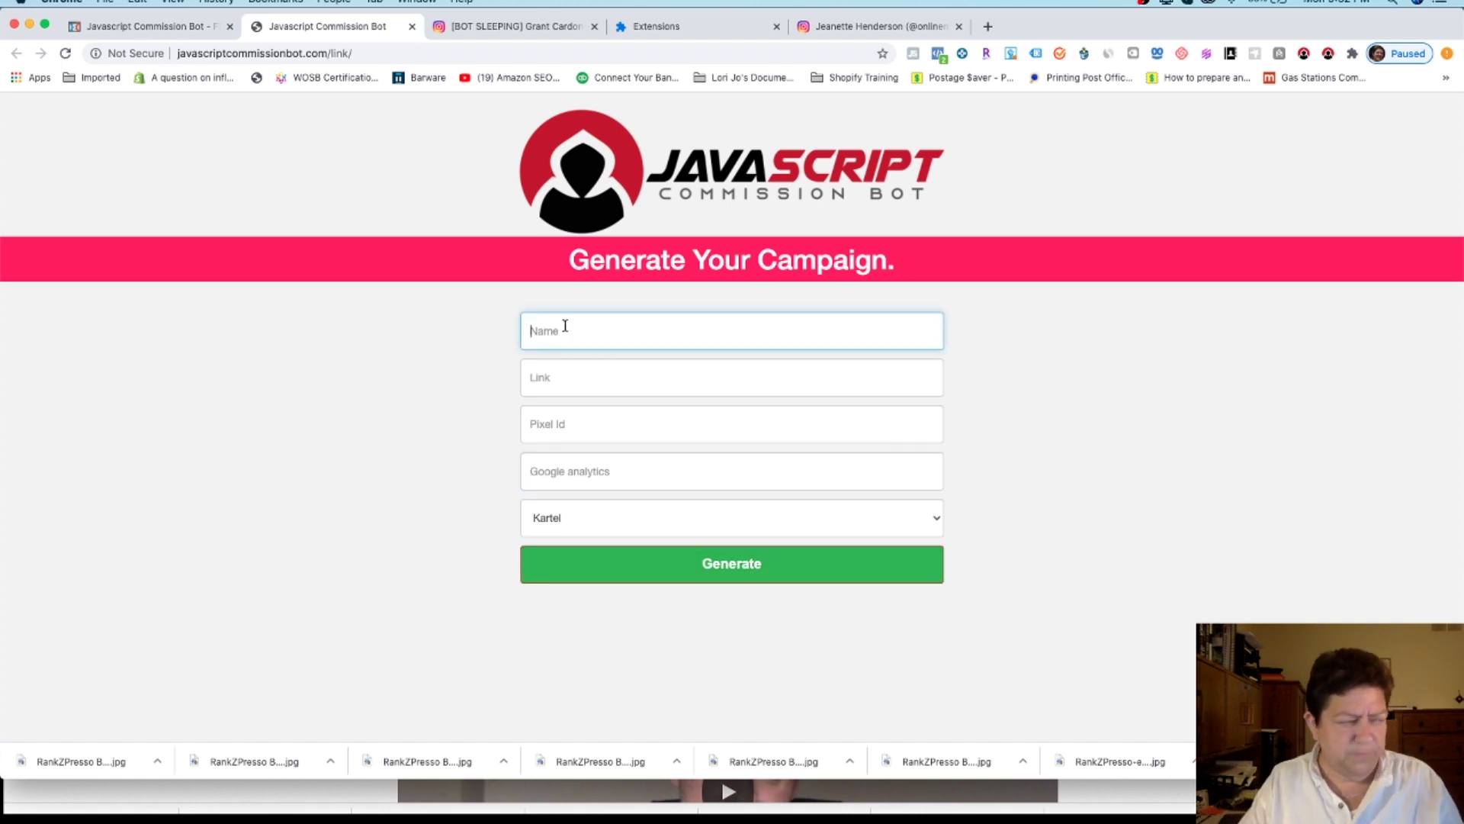
{"action": "type", "text": "Kartel Campaign"}
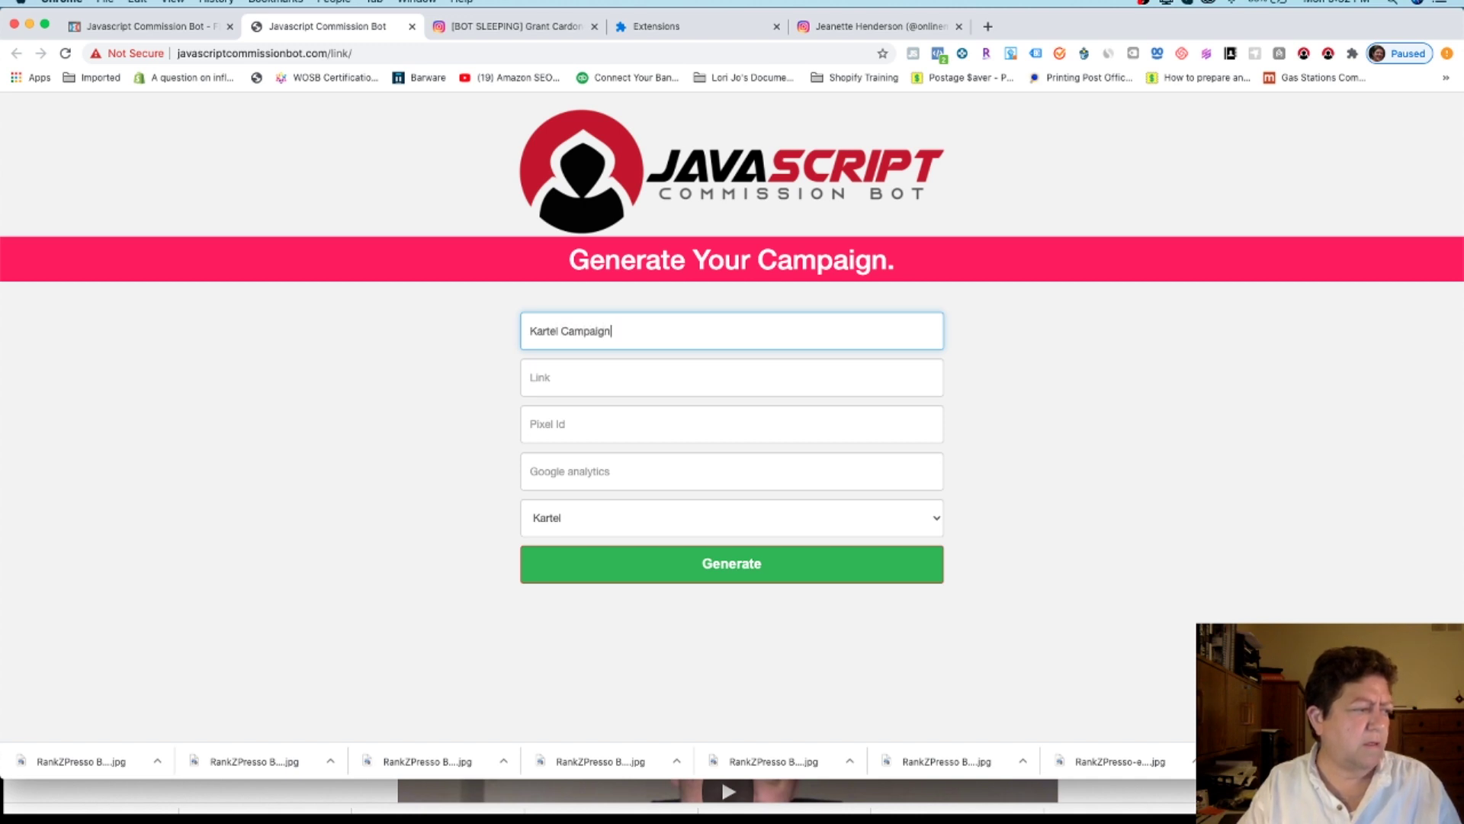
Step: Bring up editing options on the empty Link field, dismiss them, and shift the window down
{"action": "left_click", "coordinate": [563, 379]}
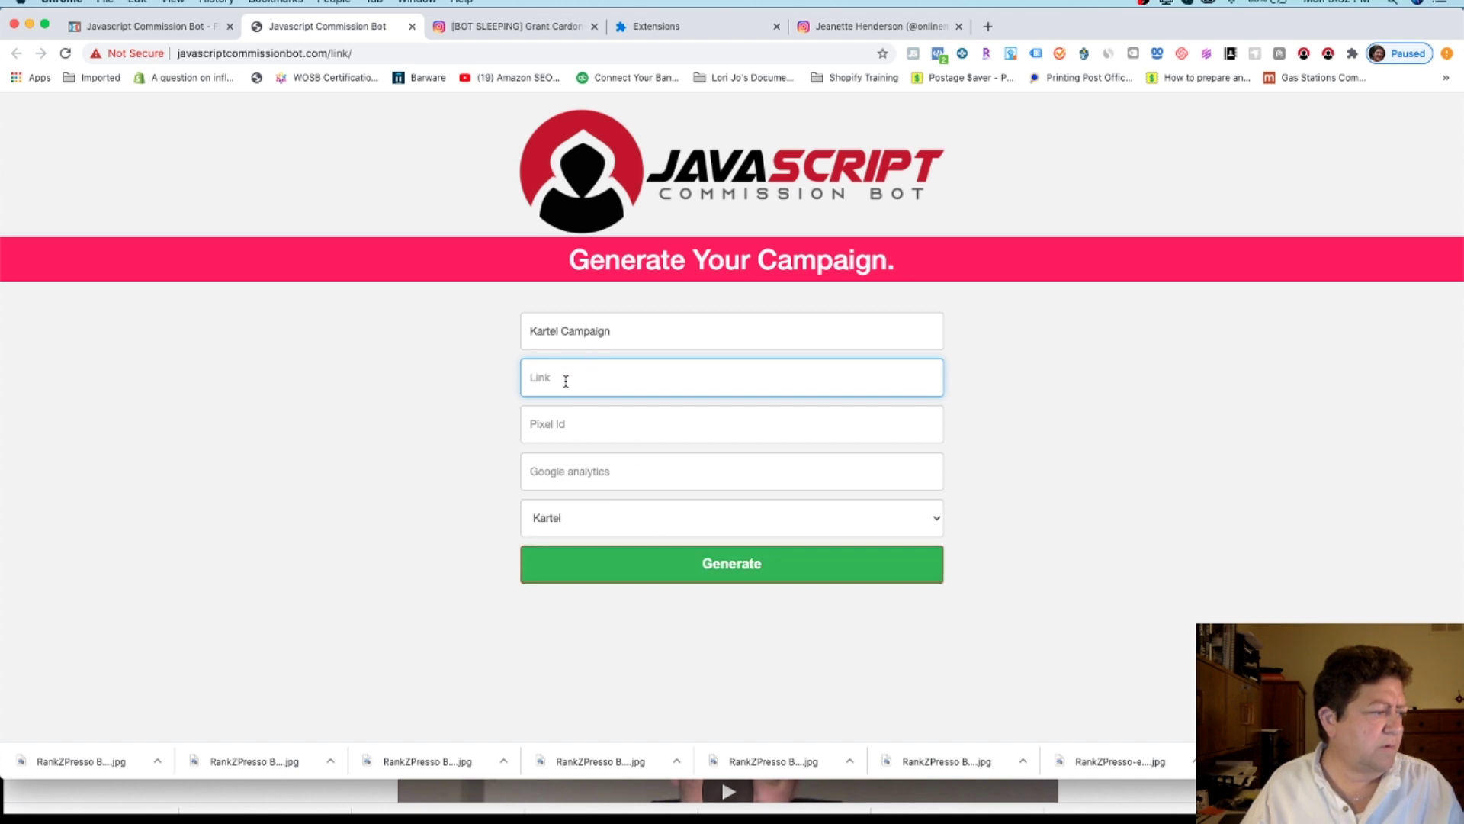
{"action": "right_click", "coordinate": [566, 380]}
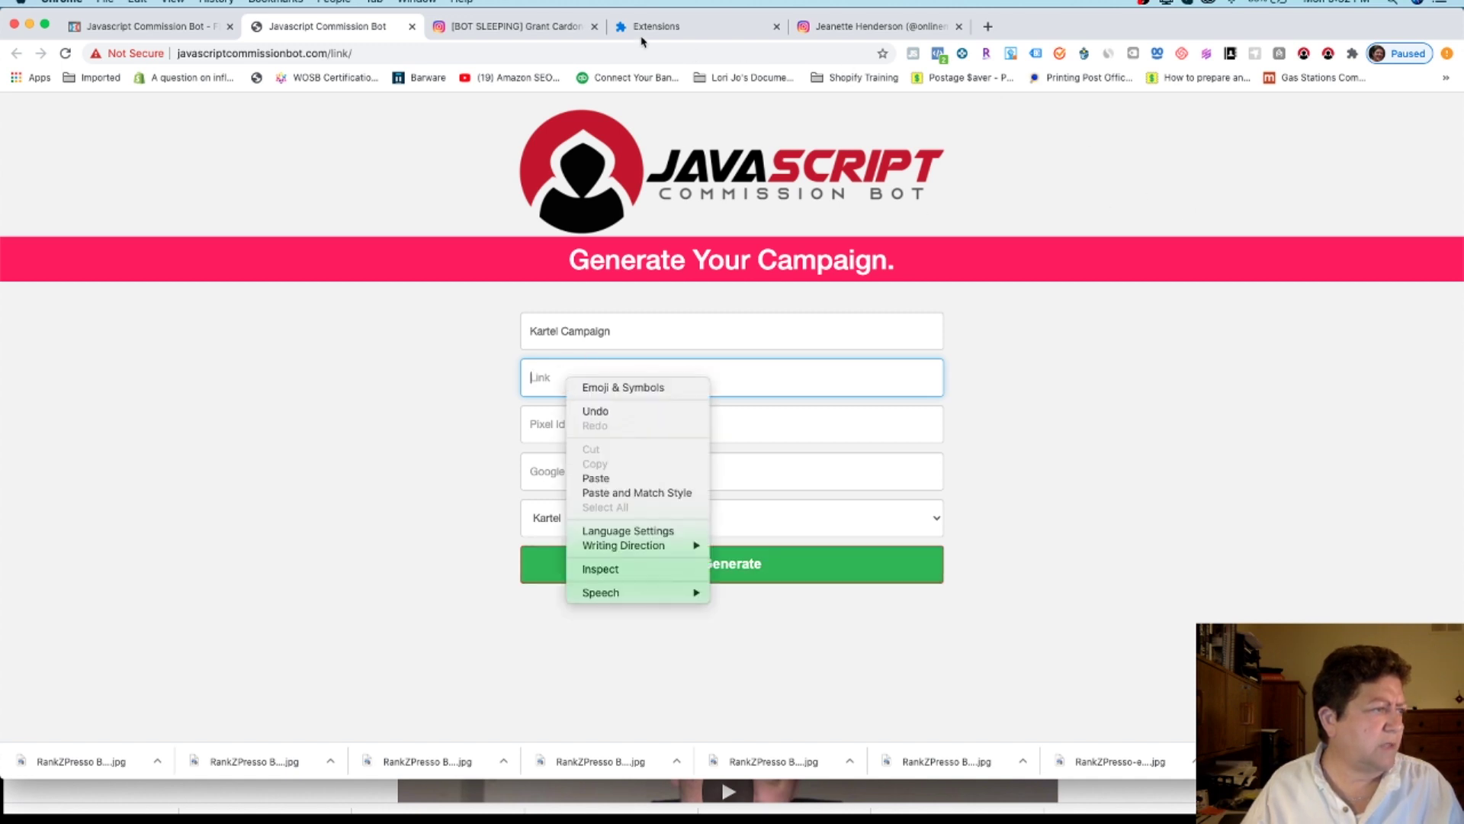
{"action": "left_click", "coordinate": [990, 27]}
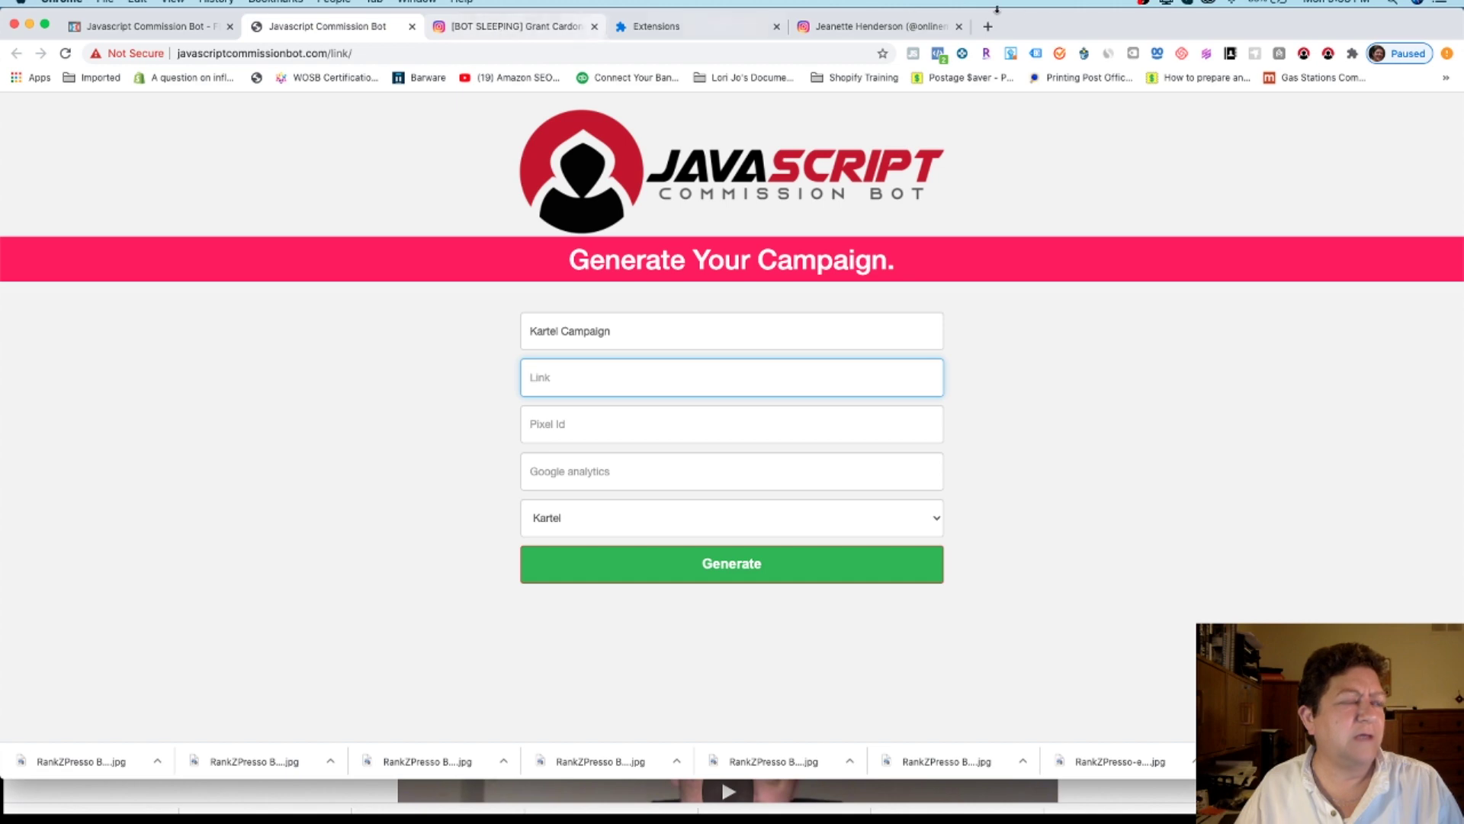
{"action": "left_click_drag", "start_coordinate": [996, 9], "coordinate": [997, 75]}
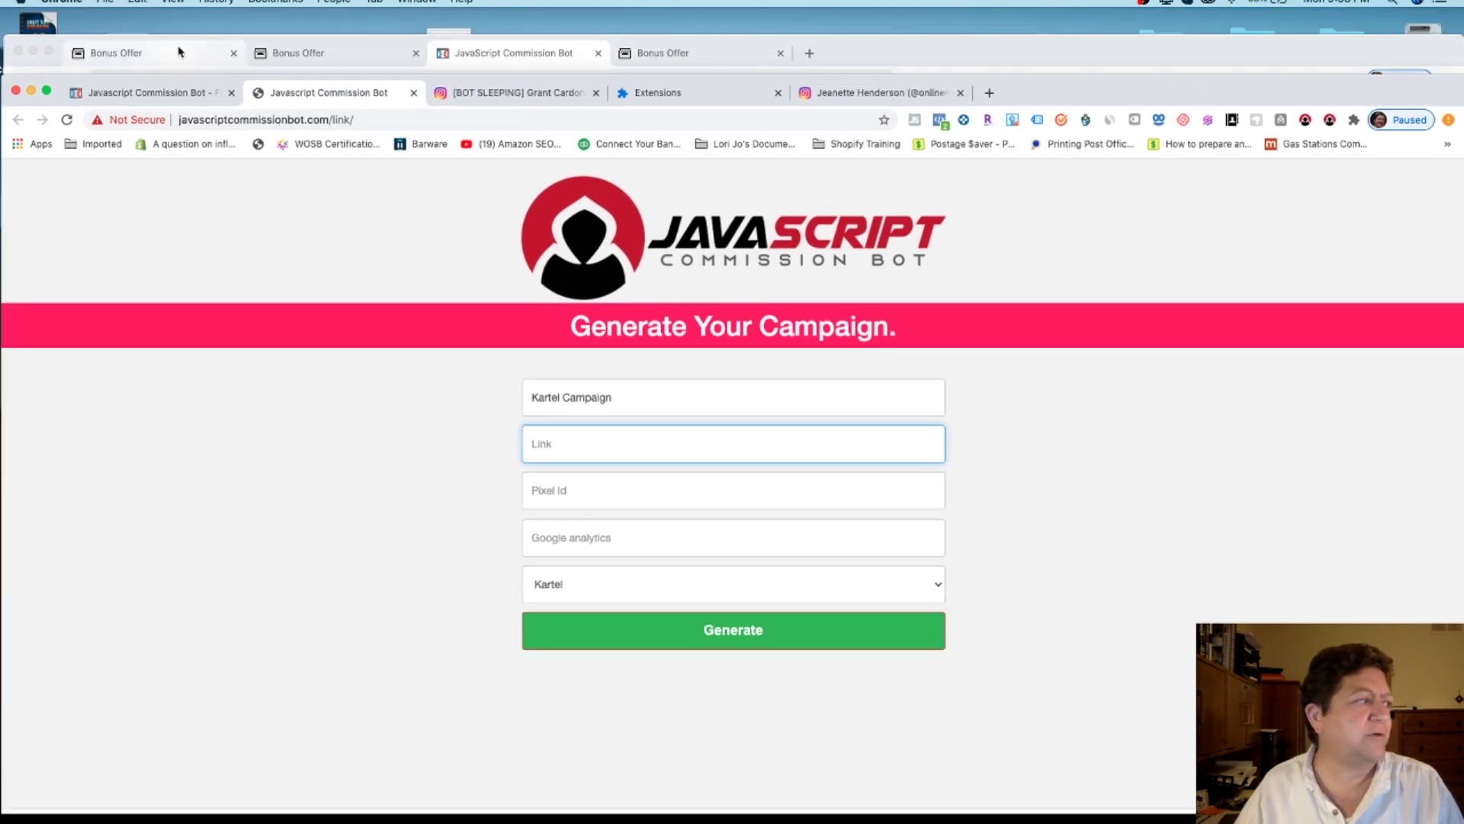
{"action": "left_click", "coordinate": [179, 52]}
{"action": "scroll", "coordinate": [636, 273], "scroll_direction": "down", "scroll_amount": 3}
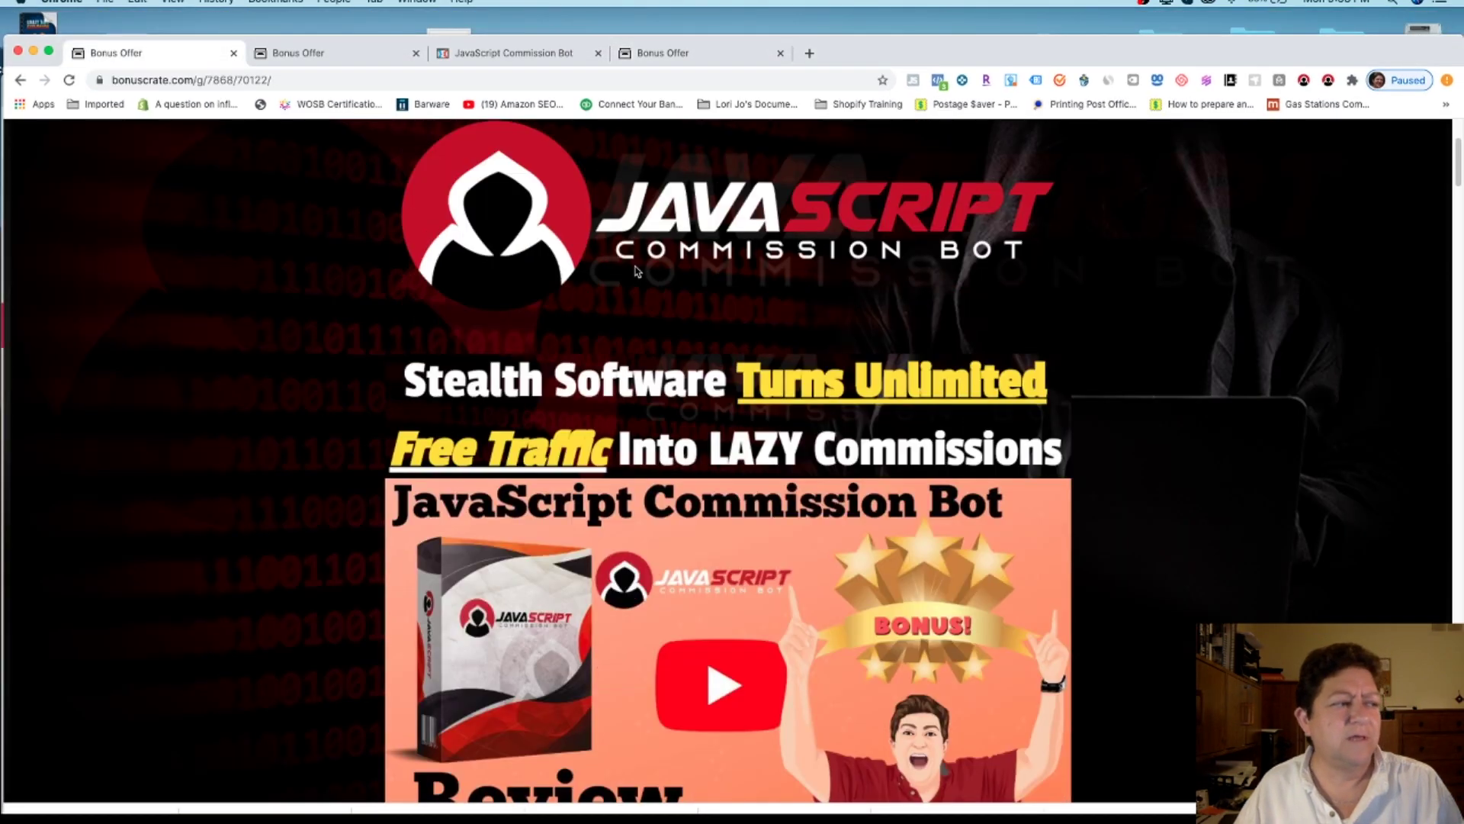
{"action": "scroll", "coordinate": [636, 272], "scroll_direction": "up", "scroll_amount": 3}
{"action": "scroll", "coordinate": [636, 273], "scroll_direction": "down", "scroll_amount": 5}
{"action": "scroll", "coordinate": [636, 273], "scroll_direction": "down", "scroll_amount": 1}
{"action": "scroll", "coordinate": [632, 275], "scroll_direction": "down", "scroll_amount": 2}
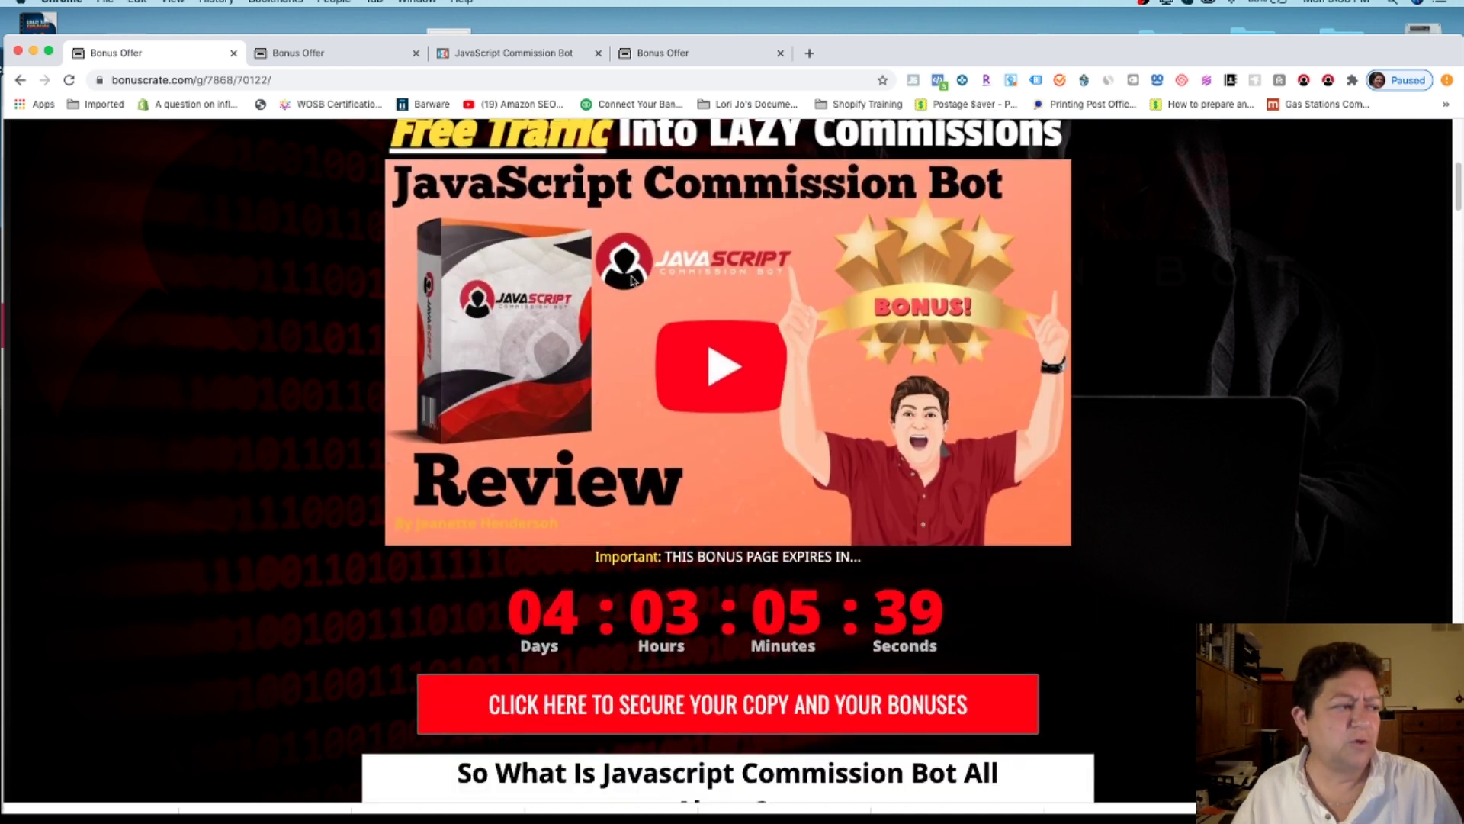
{"action": "scroll", "coordinate": [632, 276], "scroll_direction": "down", "scroll_amount": 1}
{"action": "scroll", "coordinate": [633, 275], "scroll_direction": "down", "scroll_amount": 3}
{"action": "scroll", "coordinate": [633, 275], "scroll_direction": "down", "scroll_amount": 1}
{"action": "scroll", "coordinate": [633, 283], "scroll_direction": "down", "scroll_amount": 2}
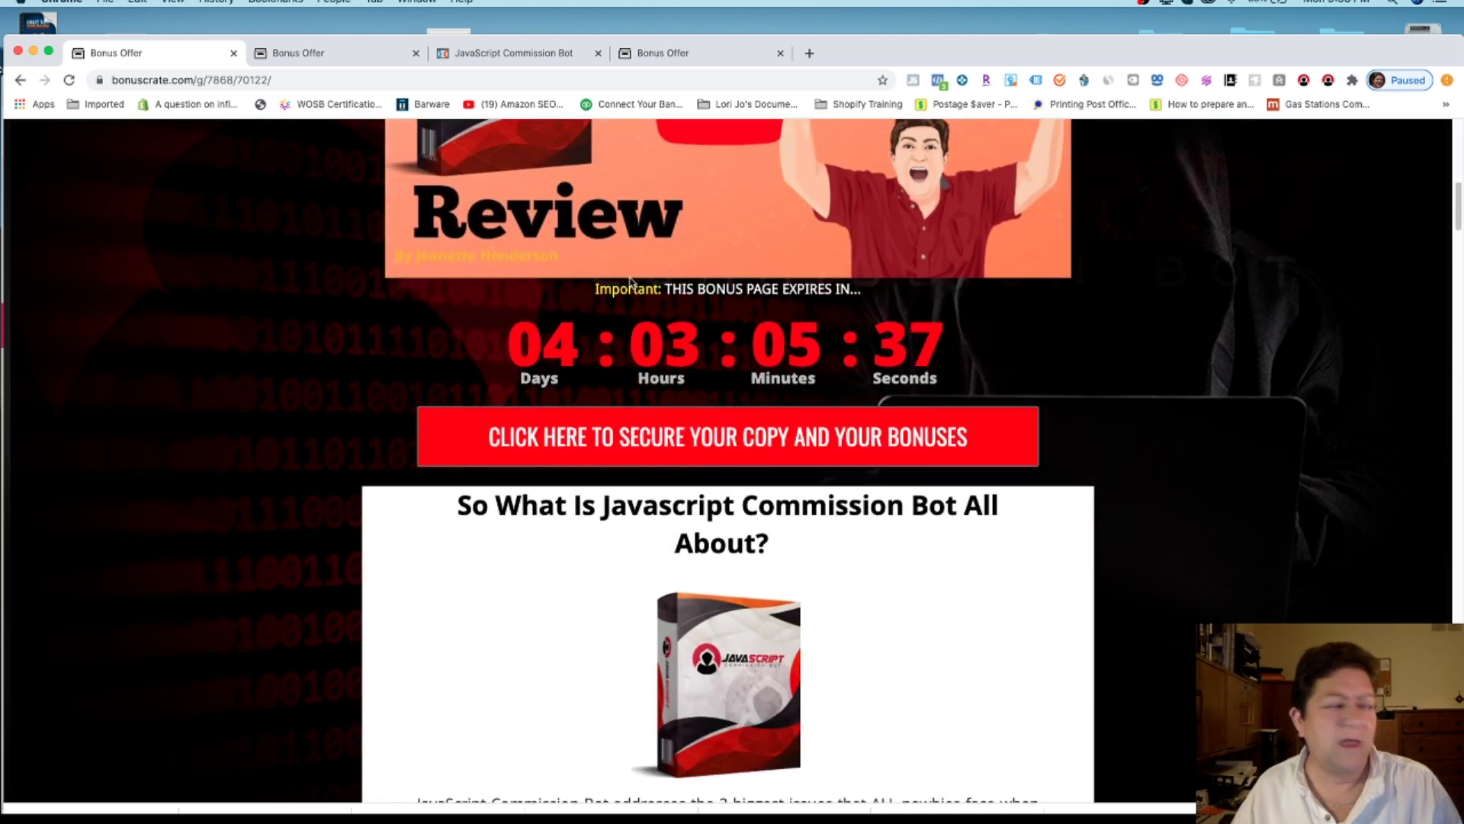
{"action": "scroll", "coordinate": [632, 283], "scroll_direction": "down", "scroll_amount": 2}
{"action": "scroll", "coordinate": [632, 283], "scroll_direction": "down", "scroll_amount": 3}
{"action": "scroll", "coordinate": [633, 283], "scroll_direction": "up", "scroll_amount": 10}
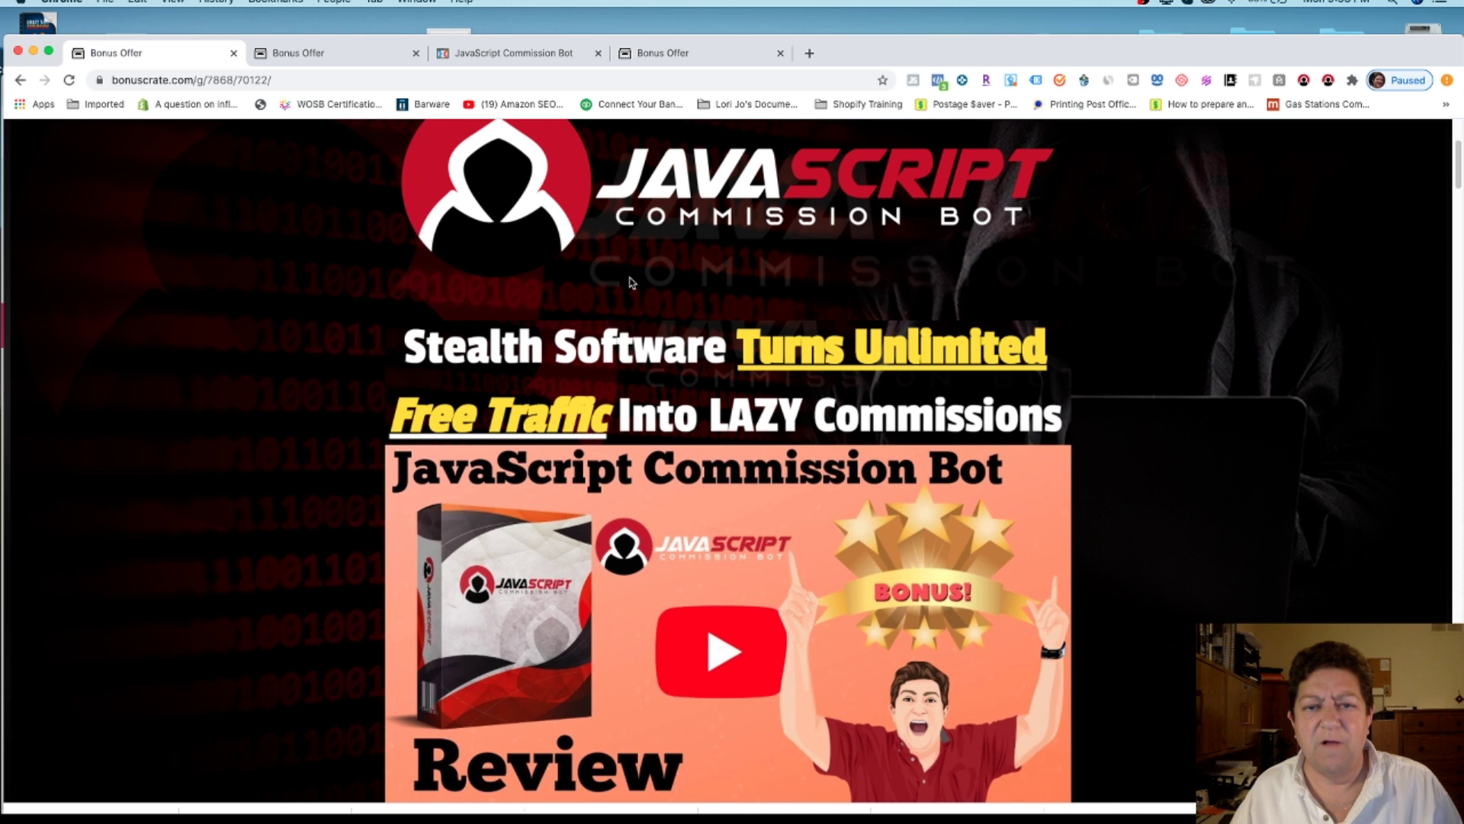
{"action": "scroll", "coordinate": [640, 286], "scroll_direction": "up", "scroll_amount": 5}
{"action": "double_click", "coordinate": [866, 57]}
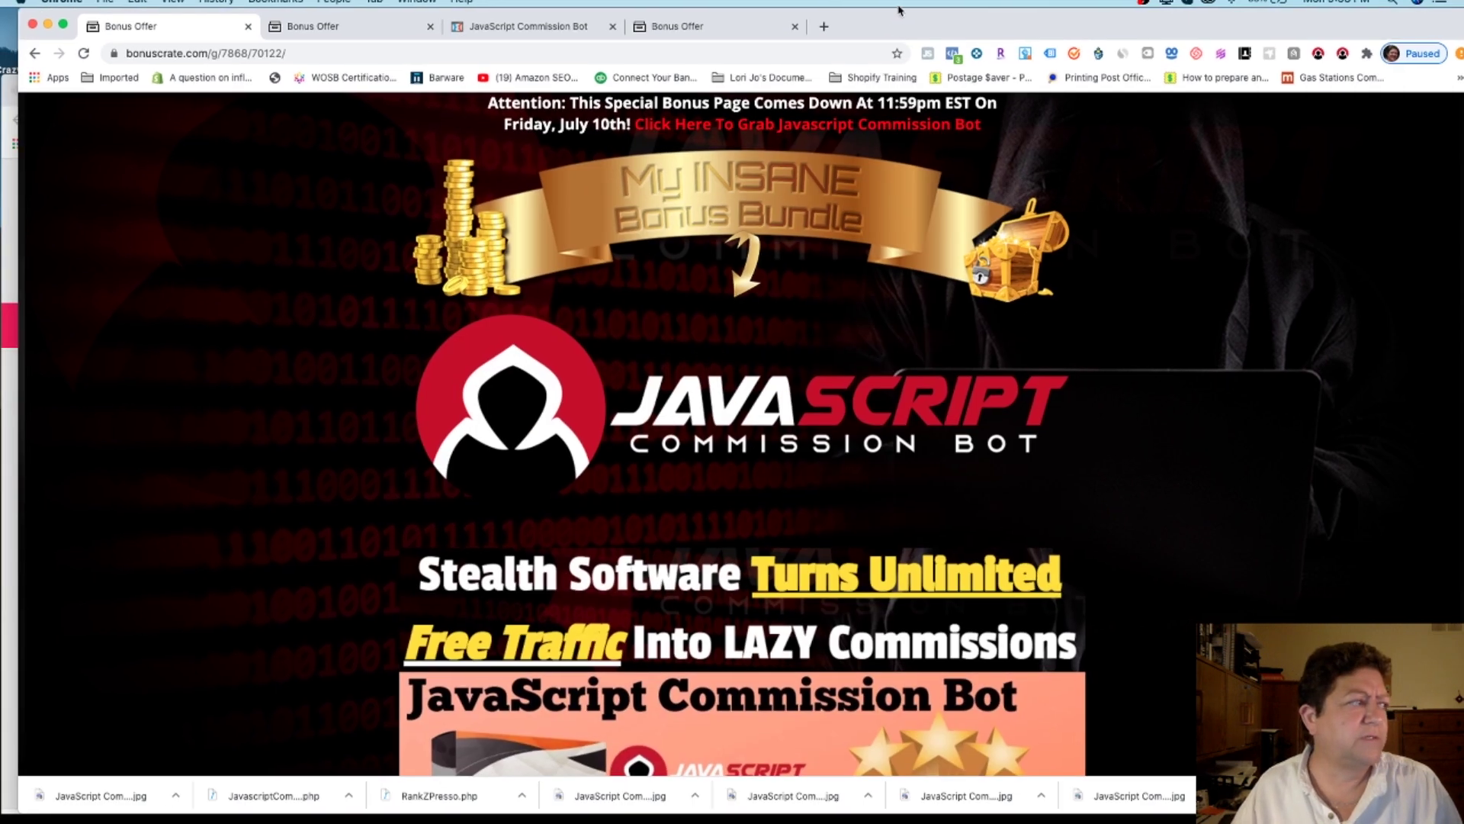
{"action": "left_click", "coordinate": [13, 186]}
{"action": "double_click", "coordinate": [1042, 92]}
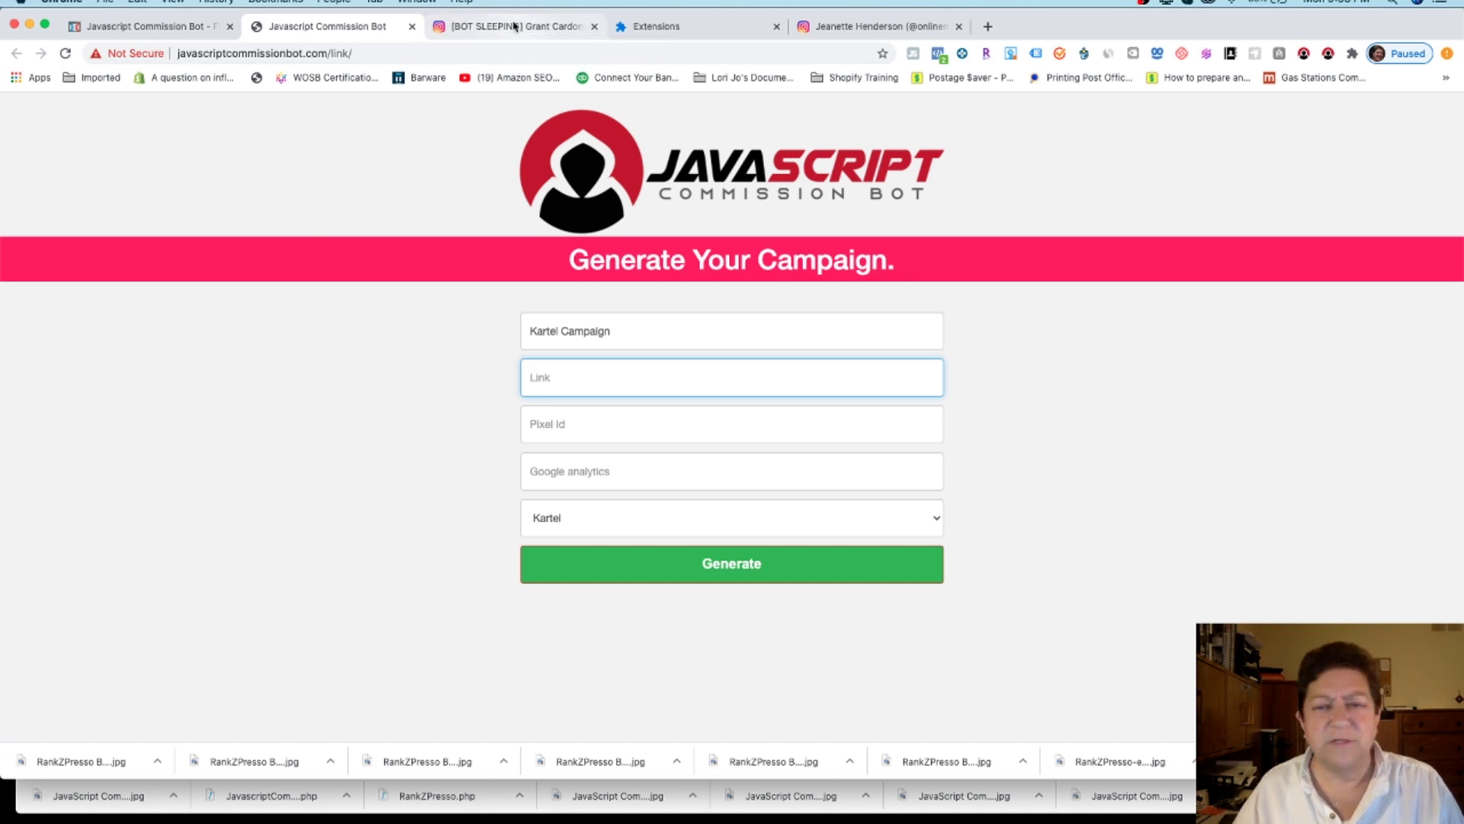
Step: Switch to the [BOT SLEEPING] Instagram tab and review the bot's log and Sleep and Max follows settings
{"action": "left_click", "coordinate": [515, 27]}
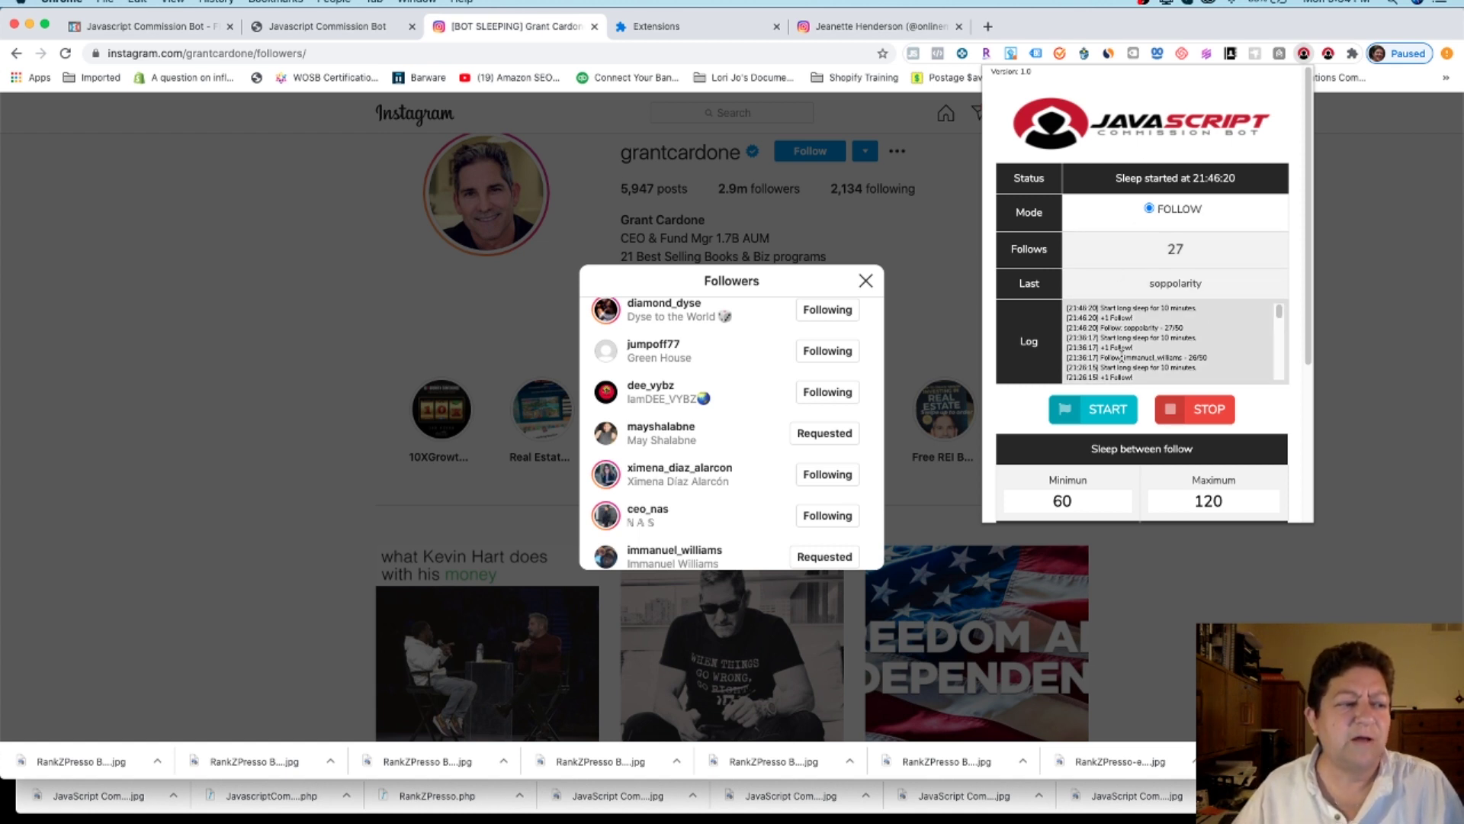
{"action": "scroll", "coordinate": [1121, 358], "scroll_direction": "down", "scroll_amount": 3}
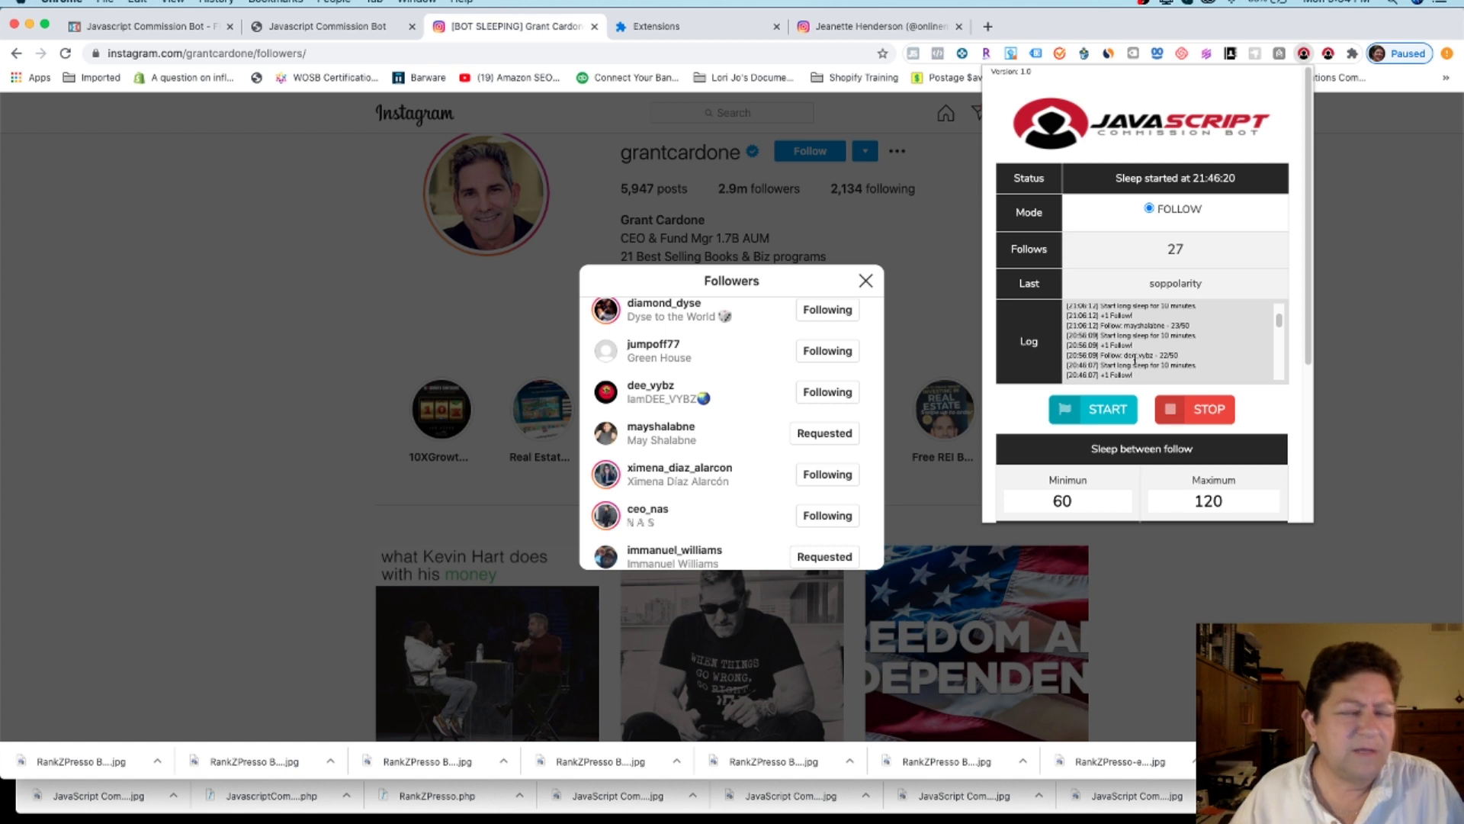
{"action": "scroll", "coordinate": [1133, 358], "scroll_direction": "up", "scroll_amount": 2}
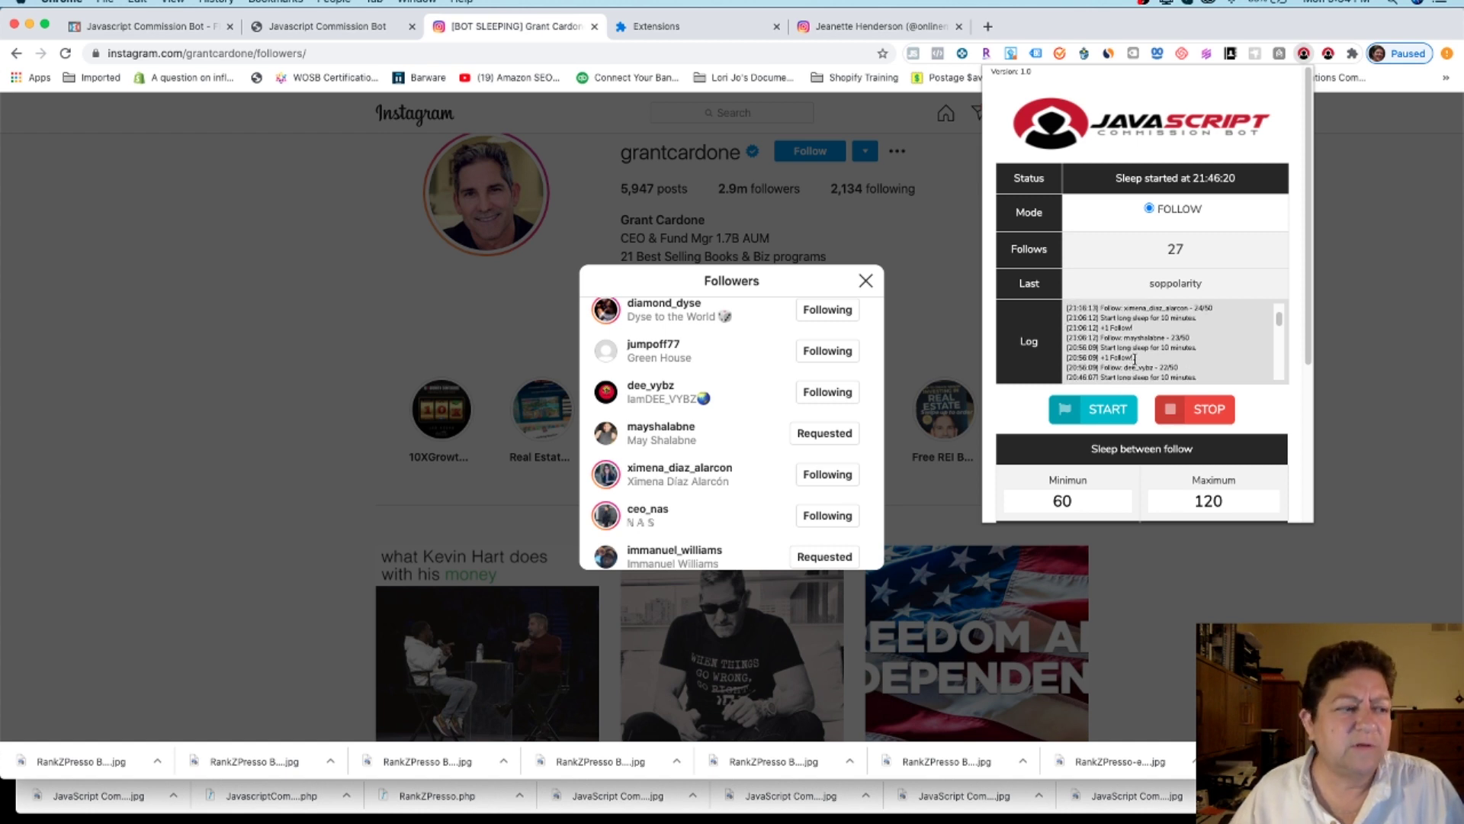
{"action": "scroll", "coordinate": [1132, 329], "scroll_direction": "up", "scroll_amount": 2}
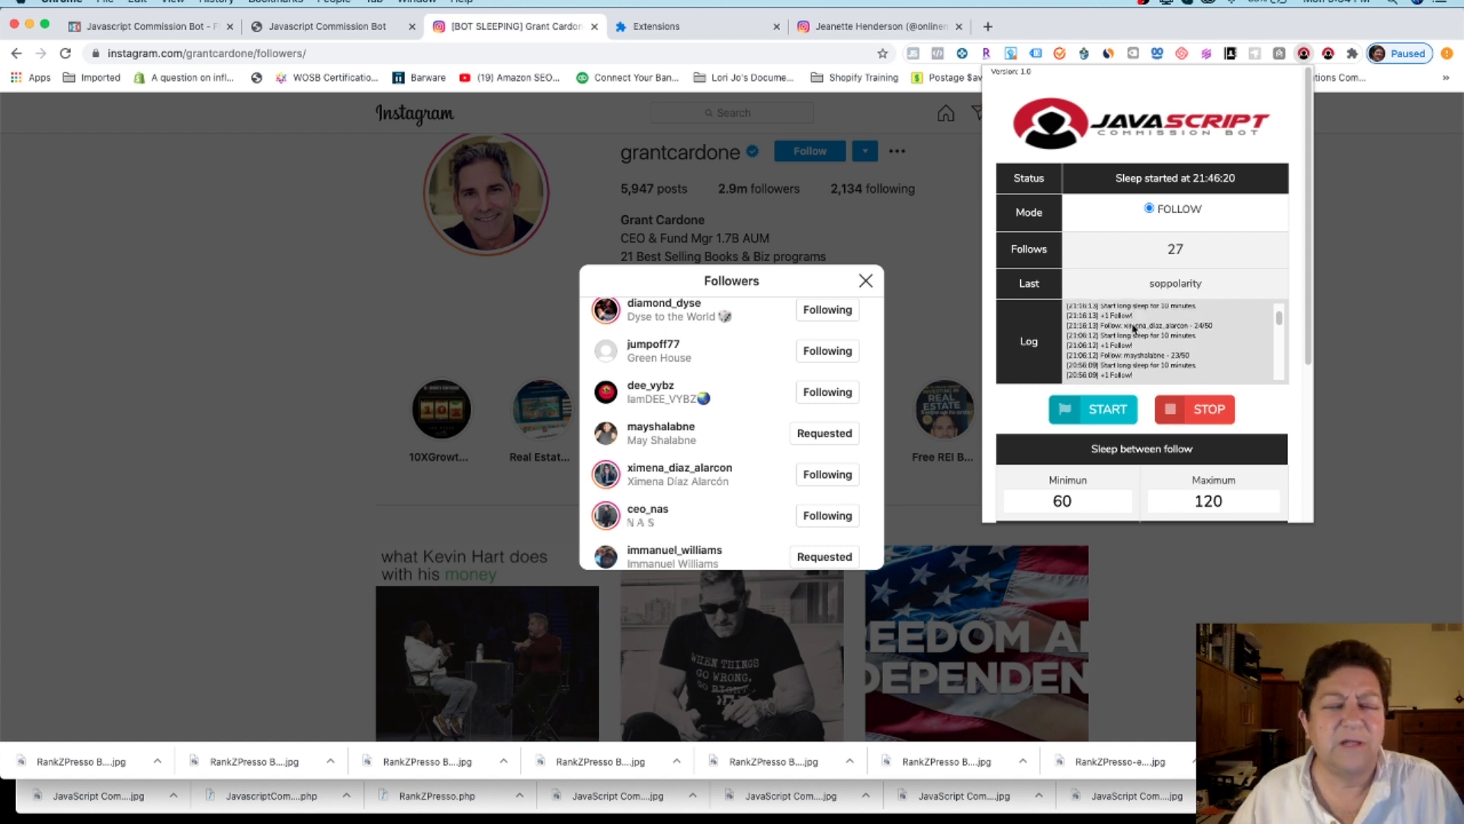
{"action": "scroll", "coordinate": [1134, 328], "scroll_direction": "up", "scroll_amount": 2}
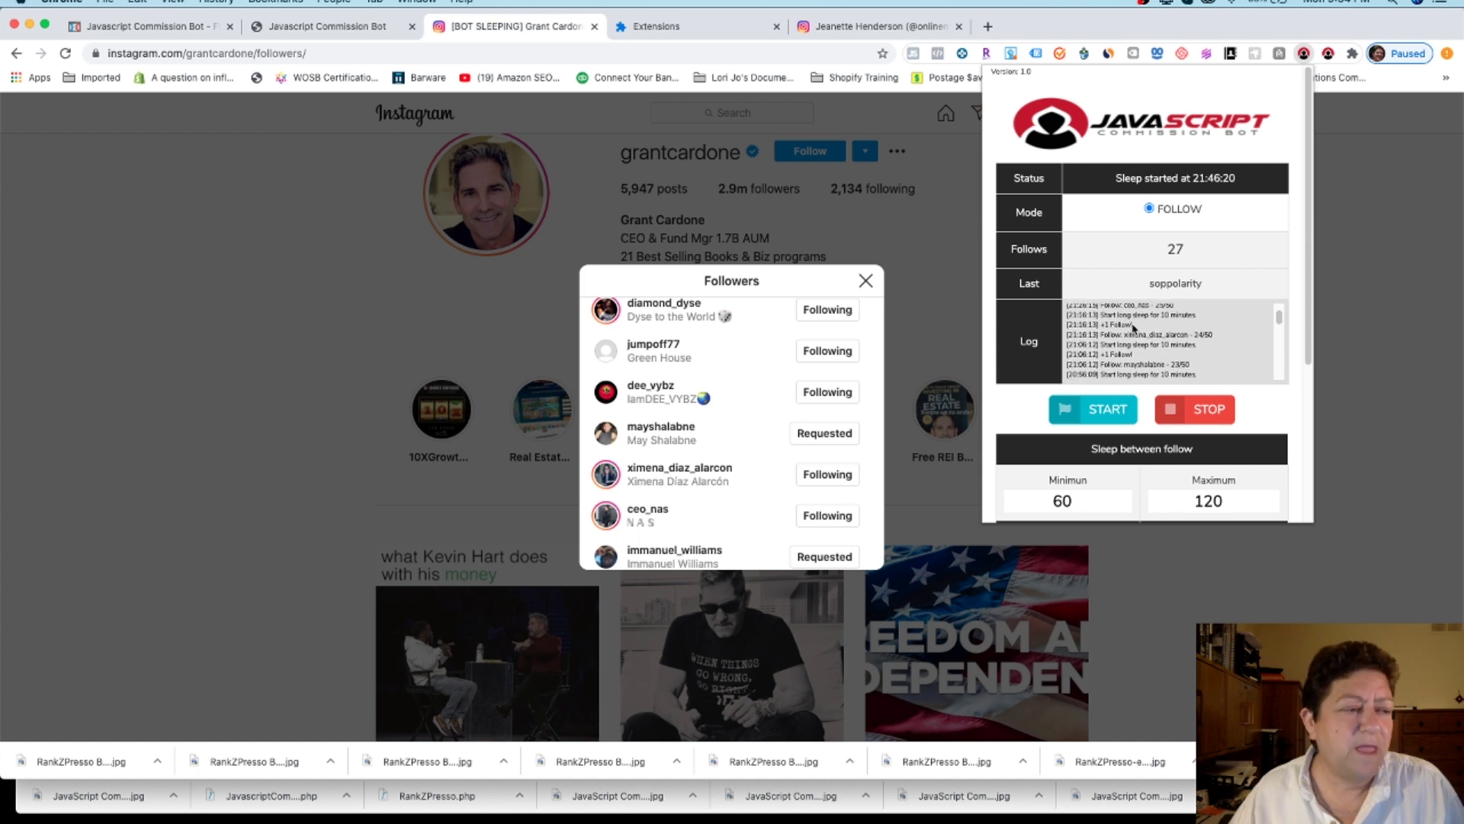
{"action": "scroll", "coordinate": [1133, 328], "scroll_direction": "up", "scroll_amount": 1}
{"action": "scroll", "coordinate": [1133, 328], "scroll_direction": "up", "scroll_amount": 1}
{"action": "scroll", "coordinate": [1132, 329], "scroll_direction": "up", "scroll_amount": 1}
{"action": "scroll", "coordinate": [1132, 329], "scroll_direction": "up", "scroll_amount": 1}
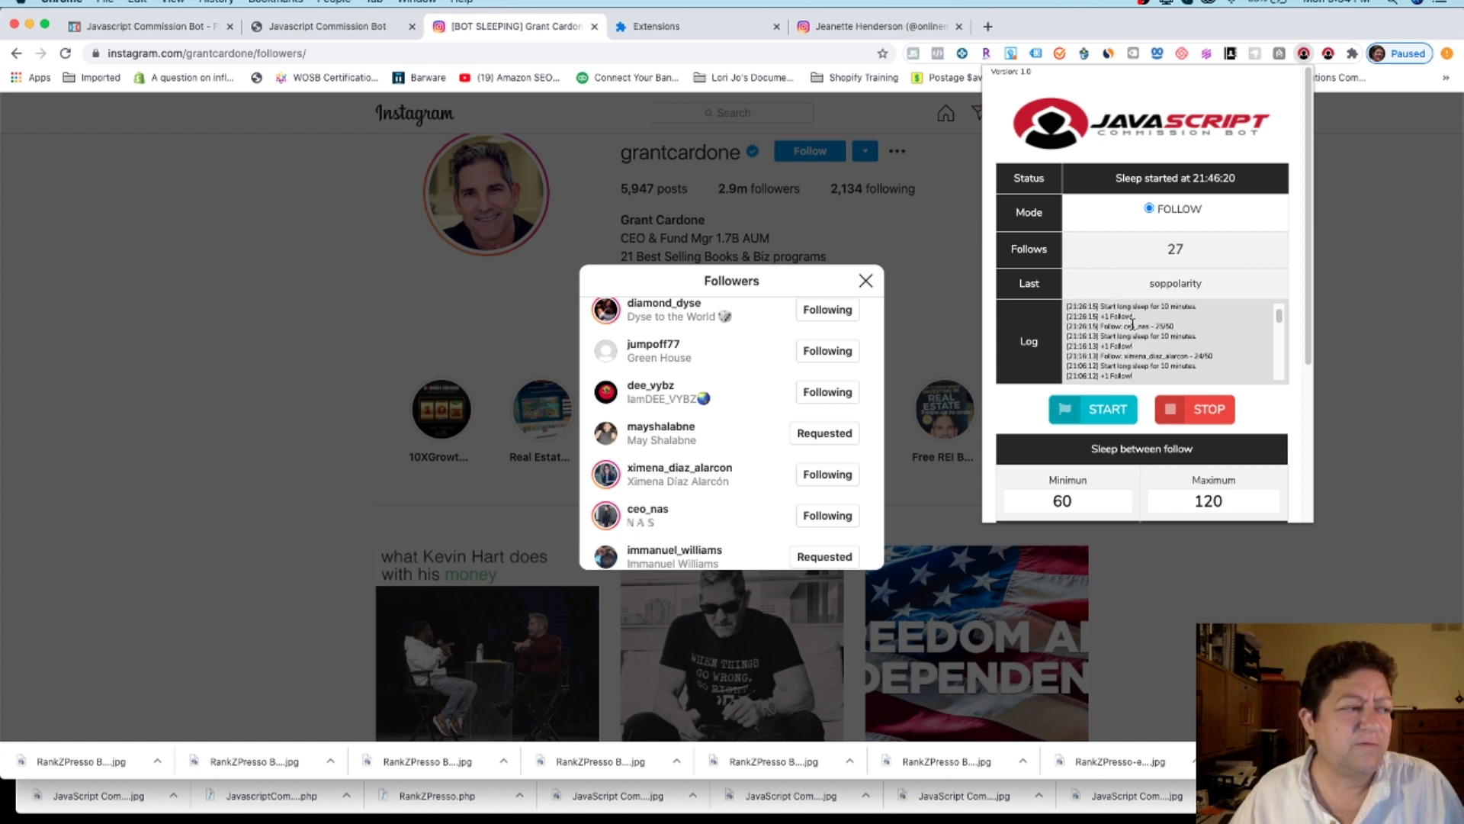
{"action": "scroll", "coordinate": [1133, 328], "scroll_direction": "up", "scroll_amount": 1}
{"action": "scroll", "coordinate": [1133, 329], "scroll_direction": "up", "scroll_amount": 2}
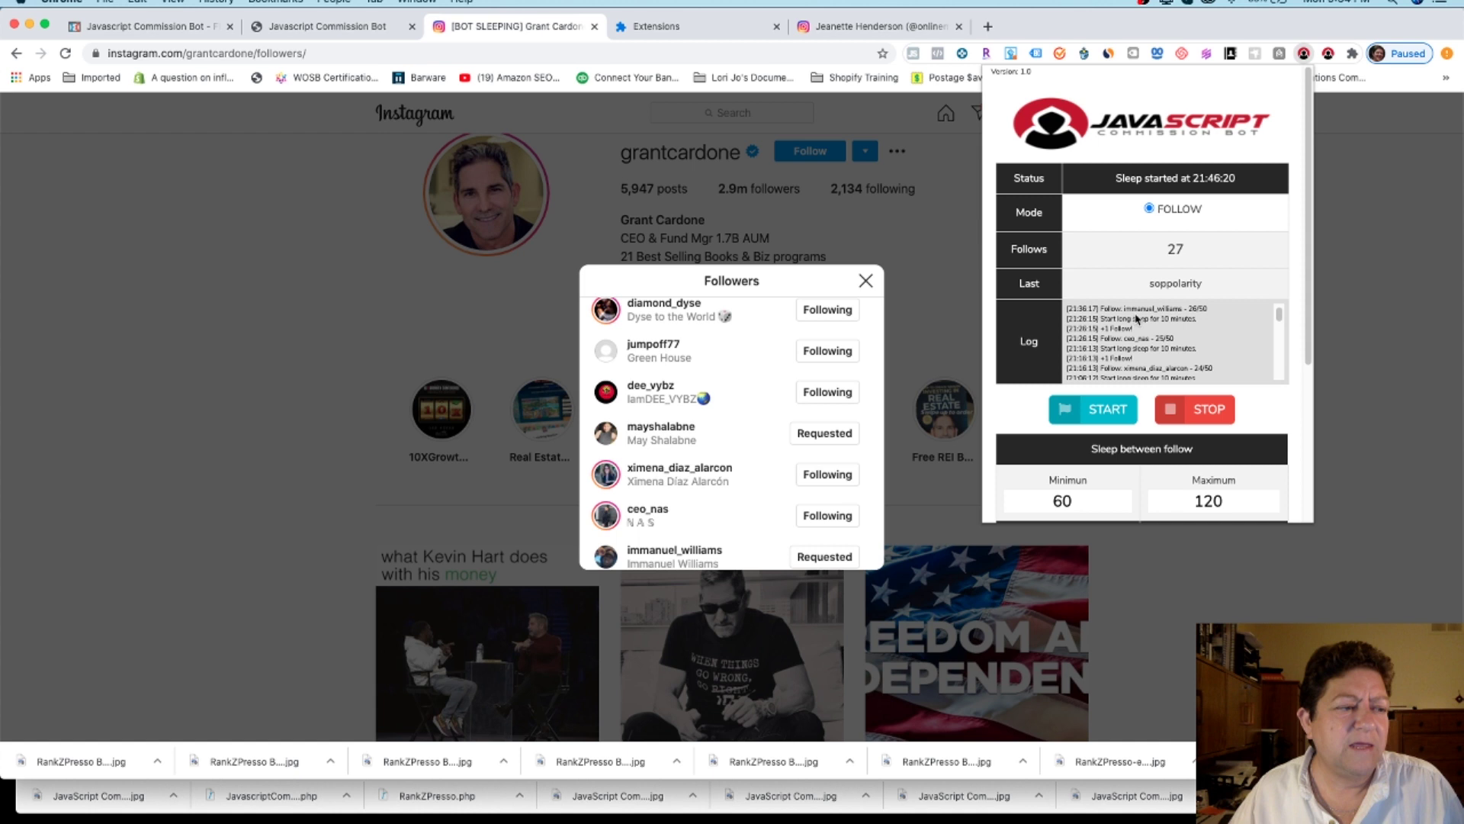
{"action": "scroll", "coordinate": [1136, 319], "scroll_direction": "up", "scroll_amount": 1}
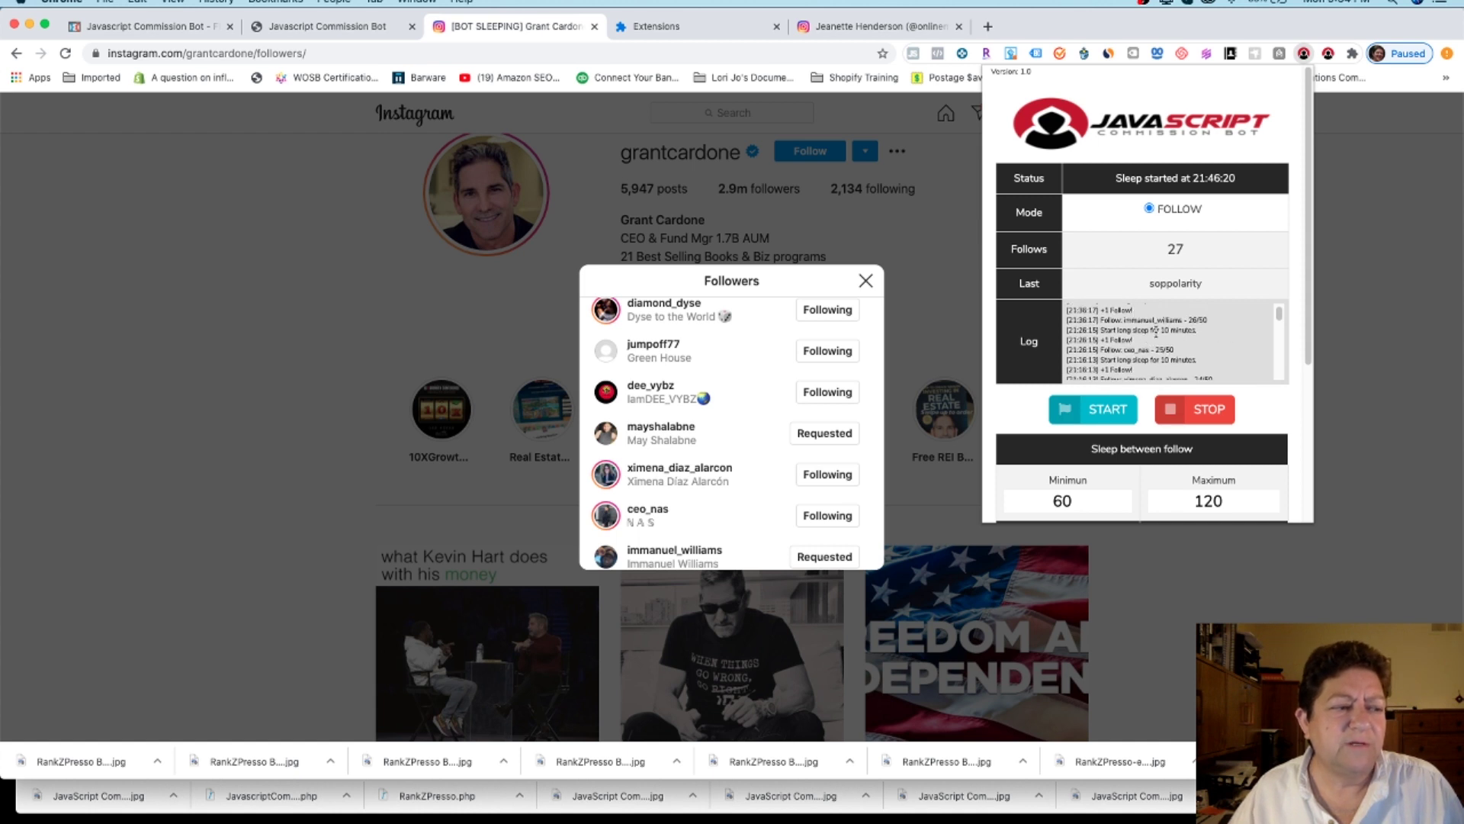
{"action": "scroll", "coordinate": [1165, 329], "scroll_direction": "up", "scroll_amount": 1}
{"action": "scroll", "coordinate": [1155, 334], "scroll_direction": "up", "scroll_amount": 1}
{"action": "scroll", "coordinate": [1150, 340], "scroll_direction": "up", "scroll_amount": 1}
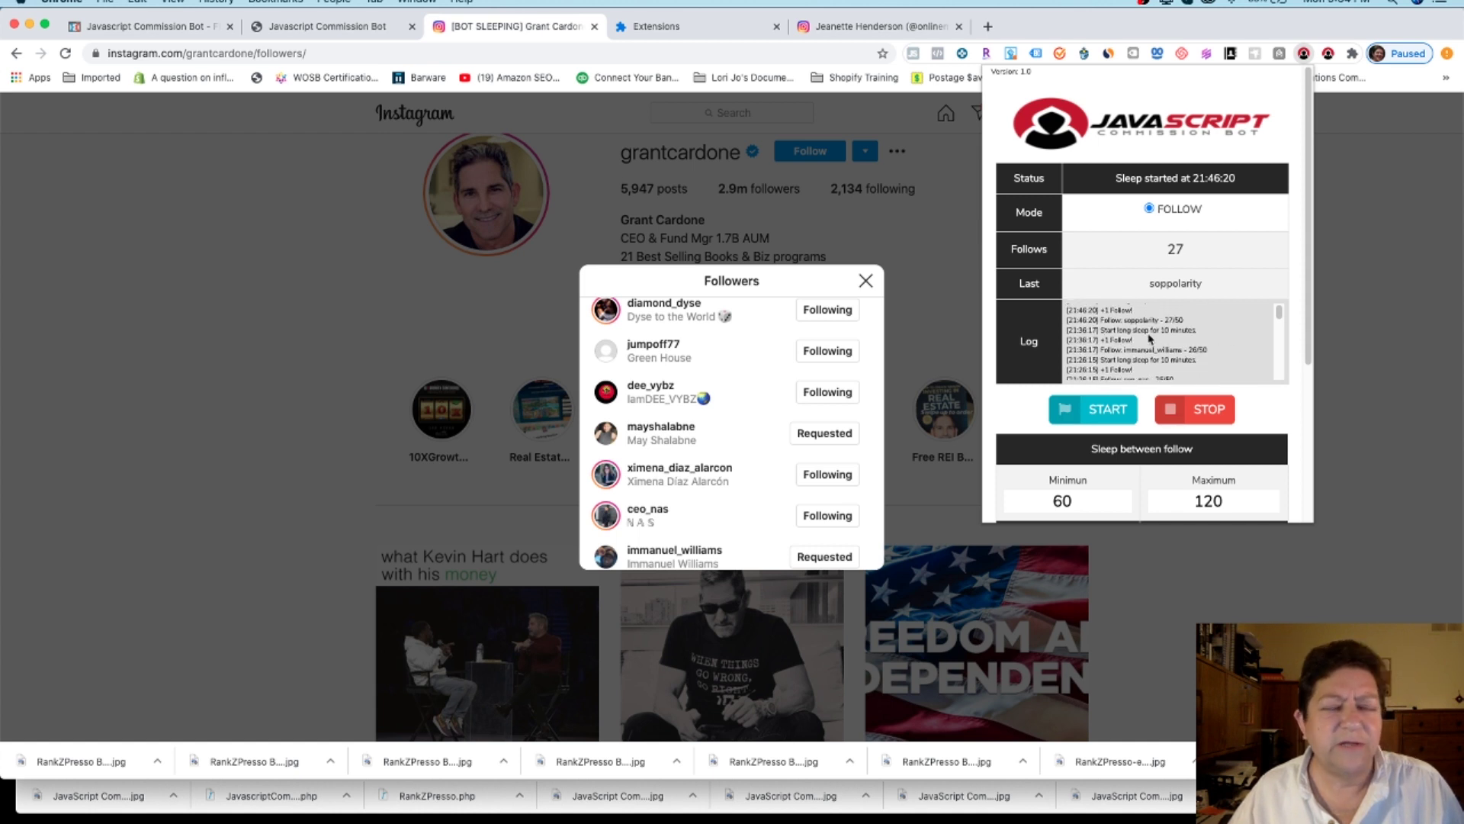
{"action": "scroll", "coordinate": [1150, 339], "scroll_direction": "up", "scroll_amount": 1}
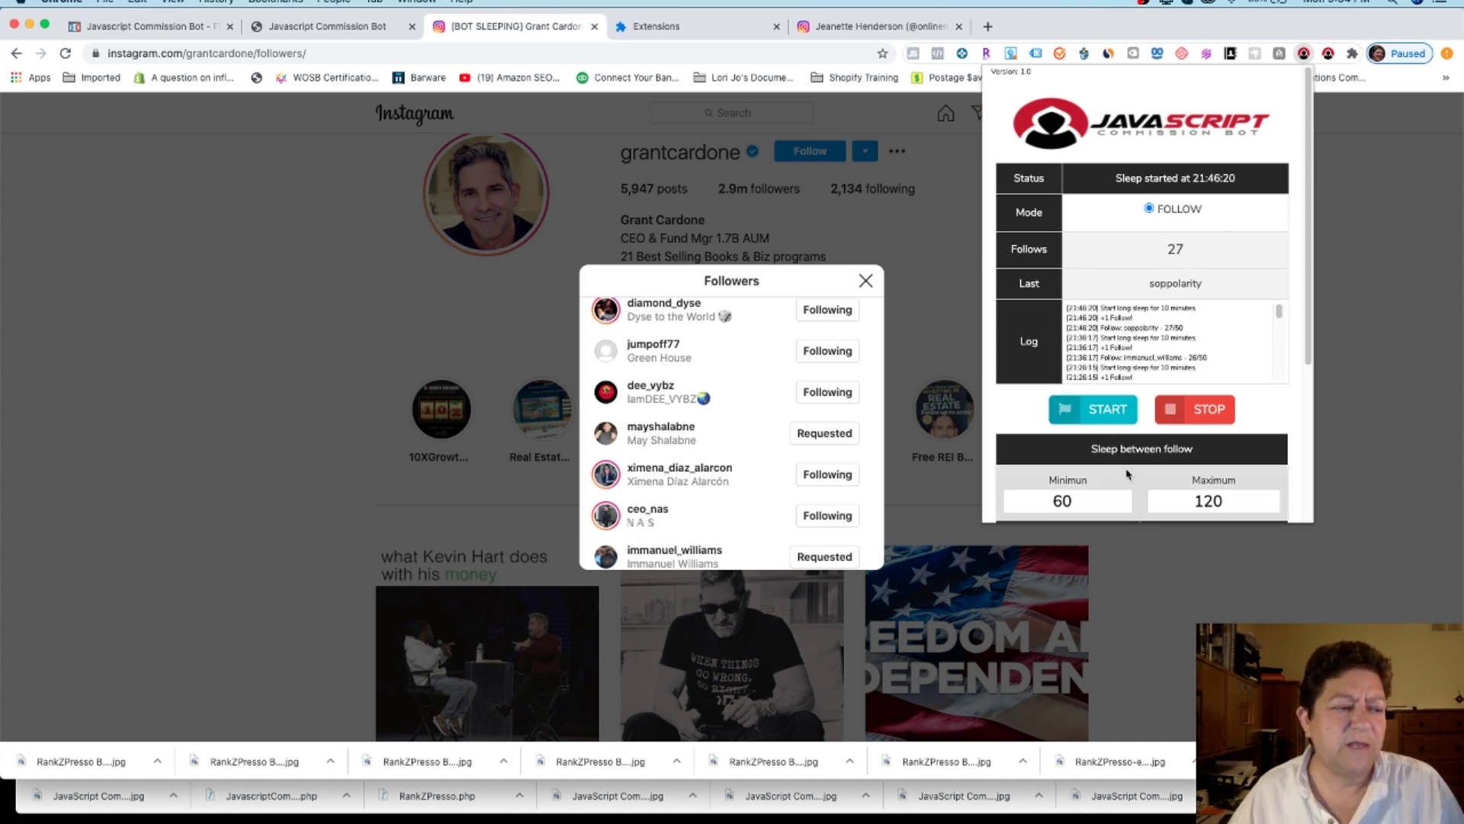
{"action": "scroll", "coordinate": [1127, 473], "scroll_direction": "down", "scroll_amount": 2}
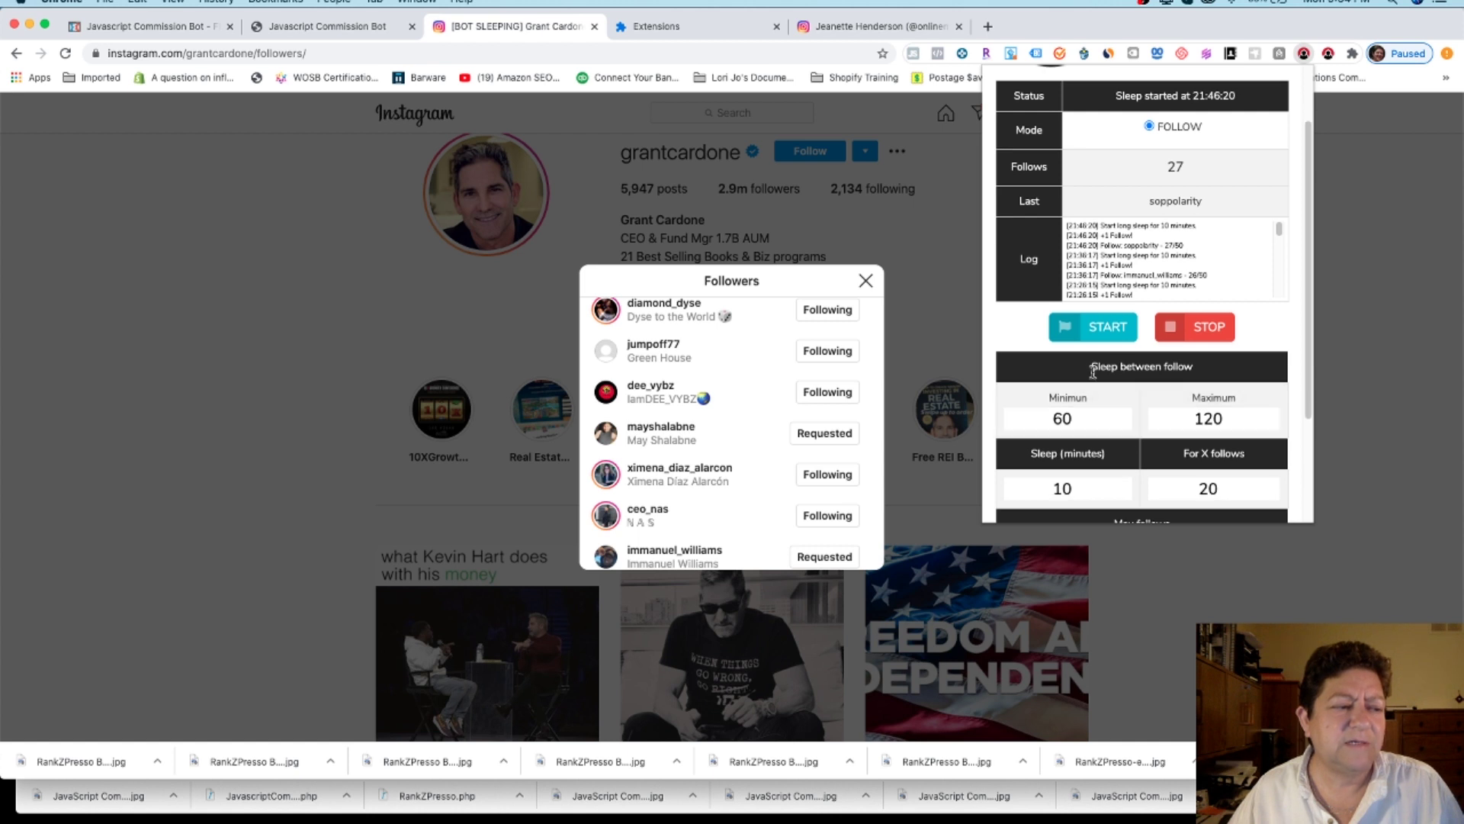
{"action": "scroll", "coordinate": [1093, 369], "scroll_direction": "down", "scroll_amount": 2}
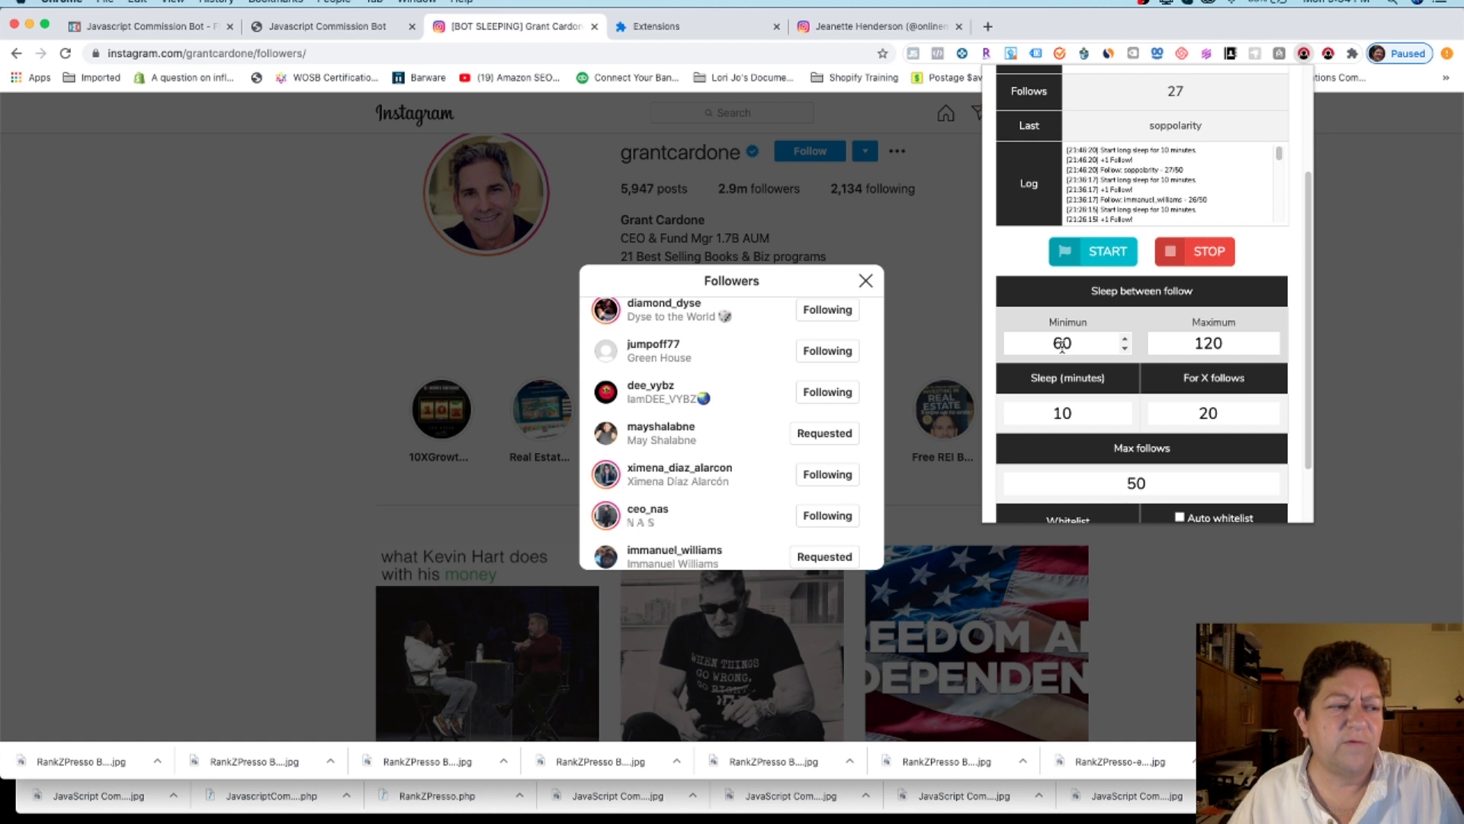
{"action": "mouse_move", "coordinate": [1067, 487]}
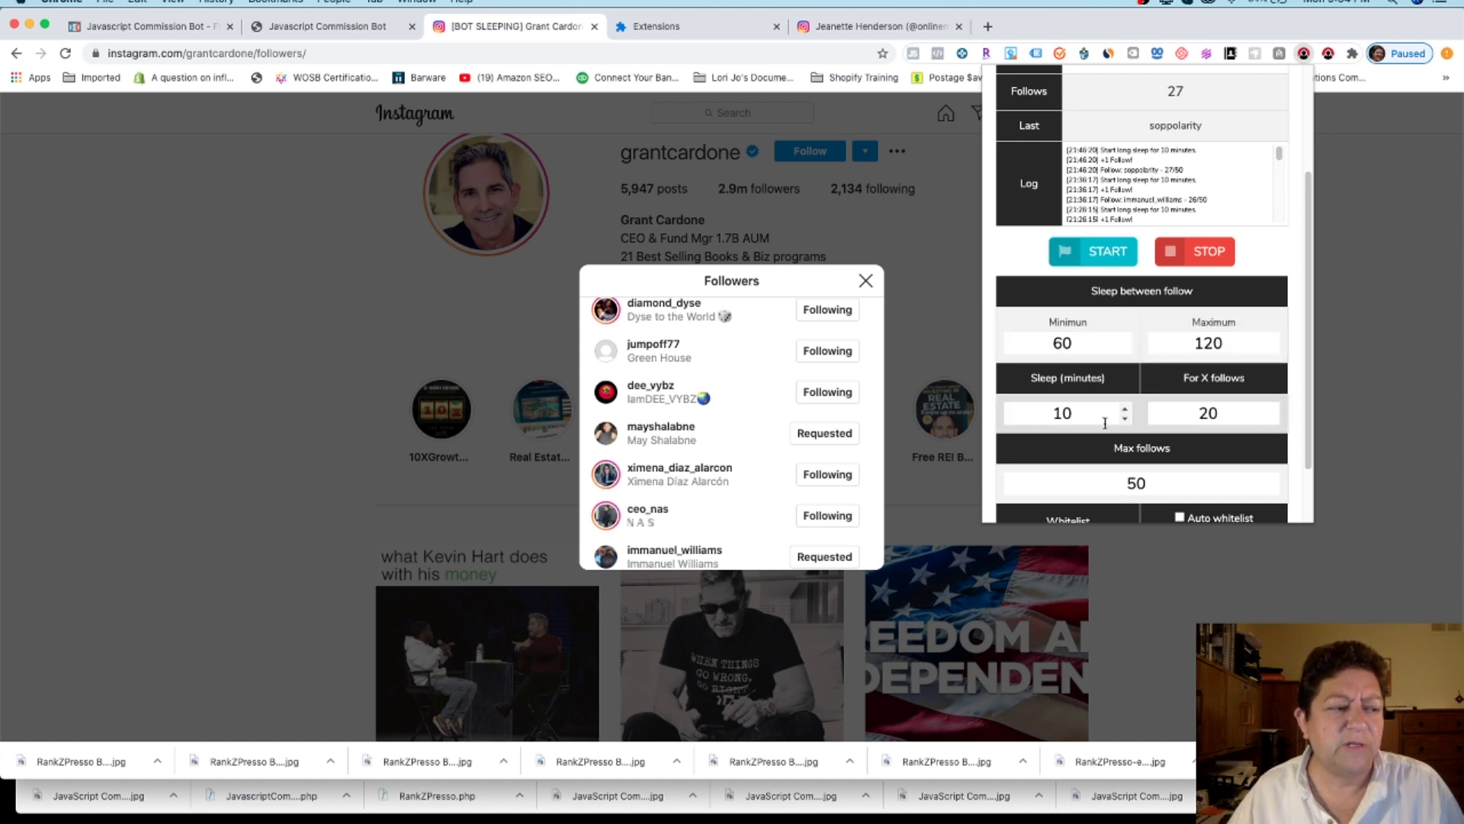
{"action": "scroll", "coordinate": [1143, 435], "scroll_direction": "down", "scroll_amount": 1}
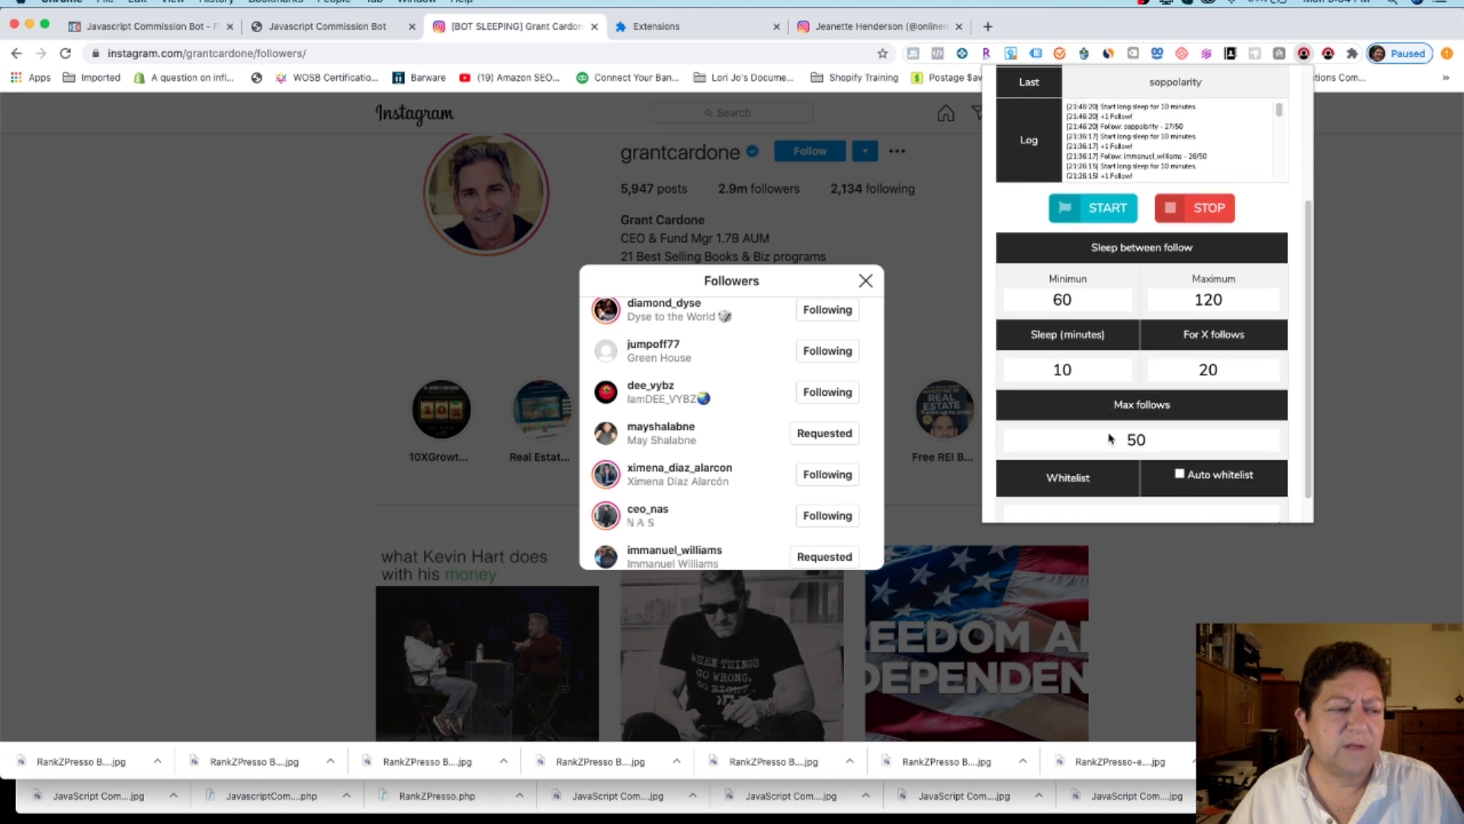
{"action": "scroll", "coordinate": [1159, 435], "scroll_direction": "up", "scroll_amount": 5}
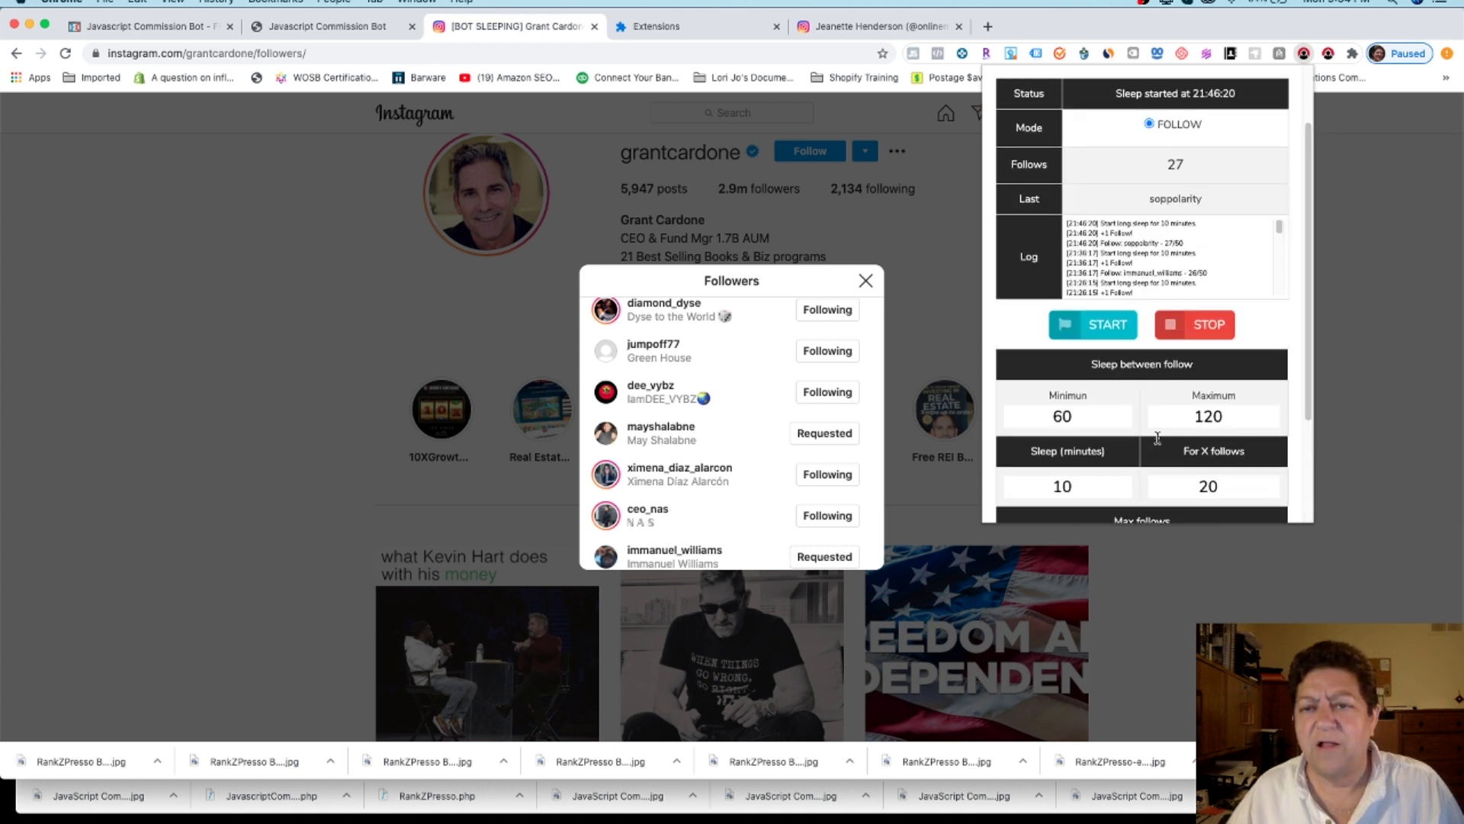
{"action": "scroll", "coordinate": [1158, 438], "scroll_direction": "up", "scroll_amount": 1}
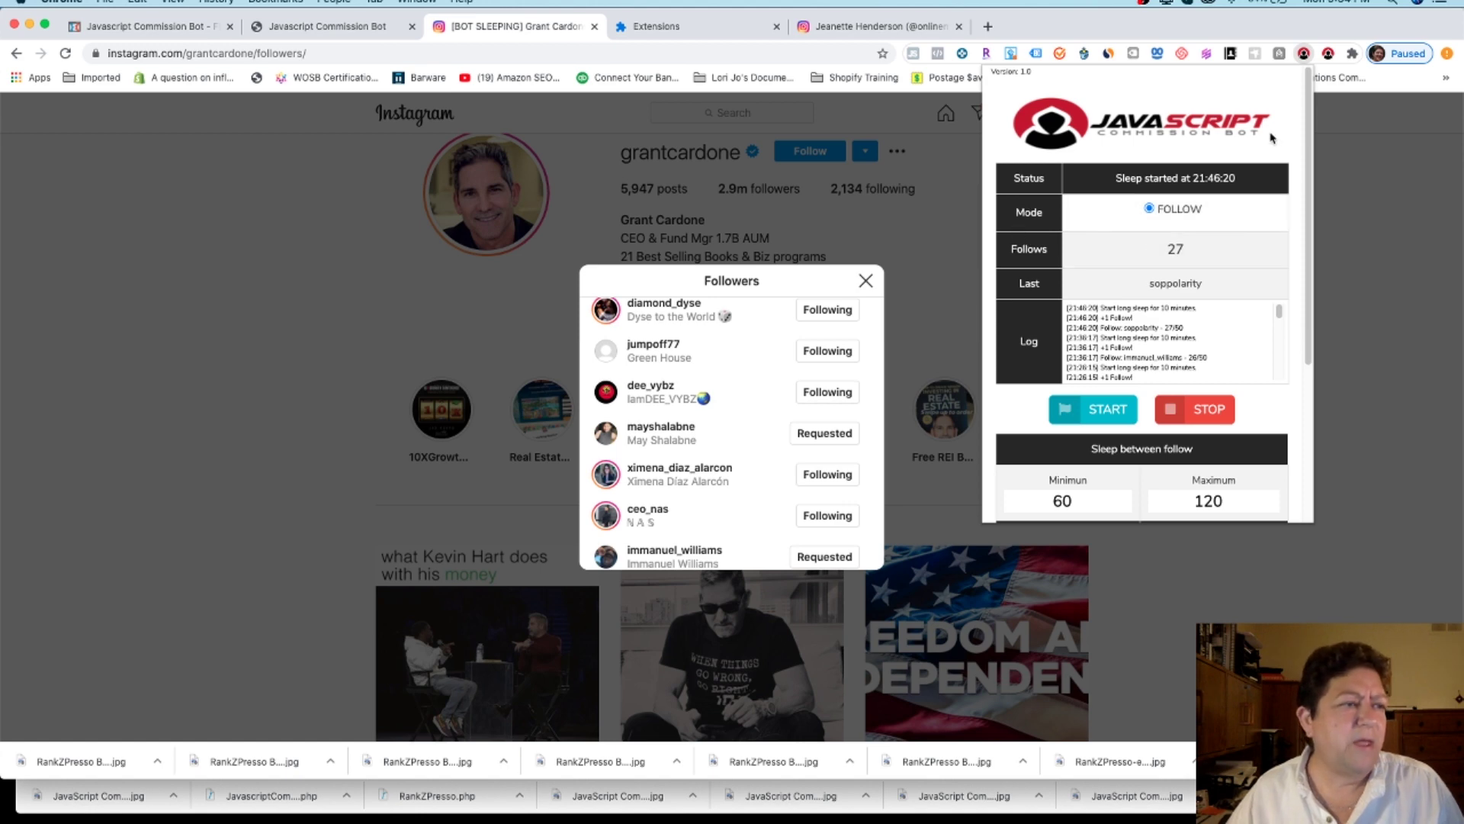
Step: Reload the other Instagram profile to show 16 following, then return to the campaign generator
{"action": "left_click", "coordinate": [875, 27]}
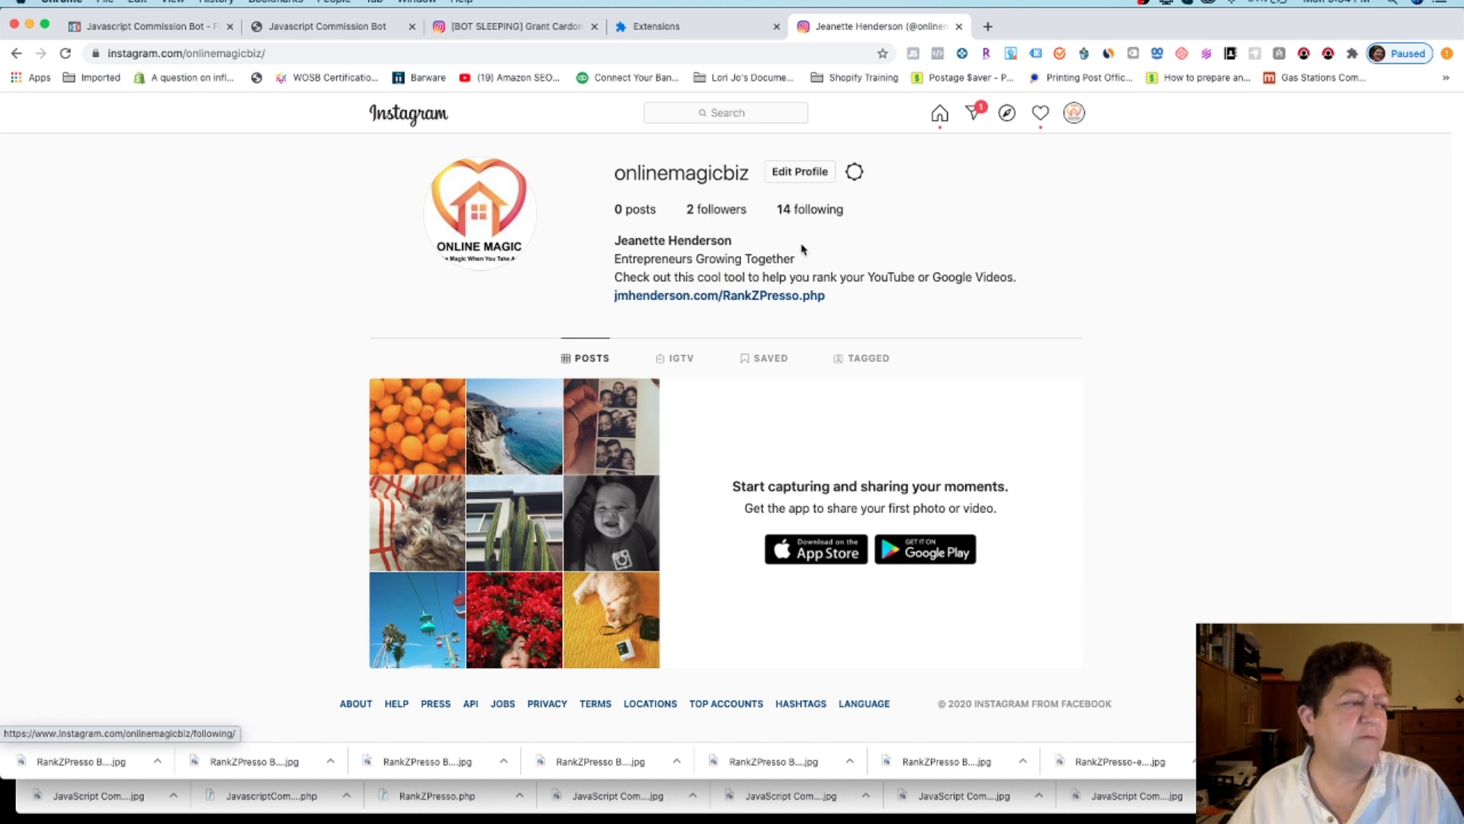
{"action": "left_click", "coordinate": [67, 53]}
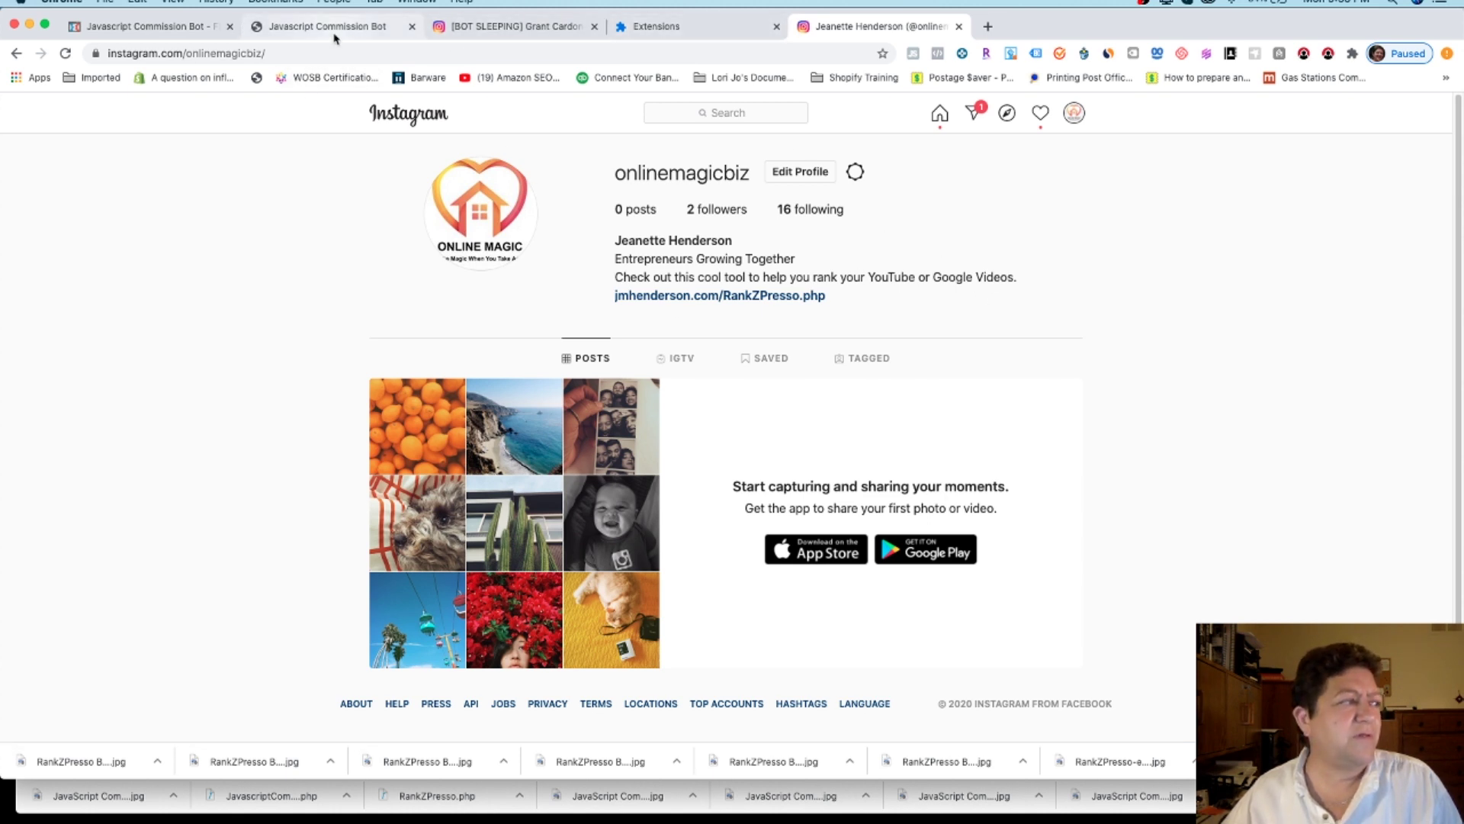
{"action": "left_click", "coordinate": [332, 25]}
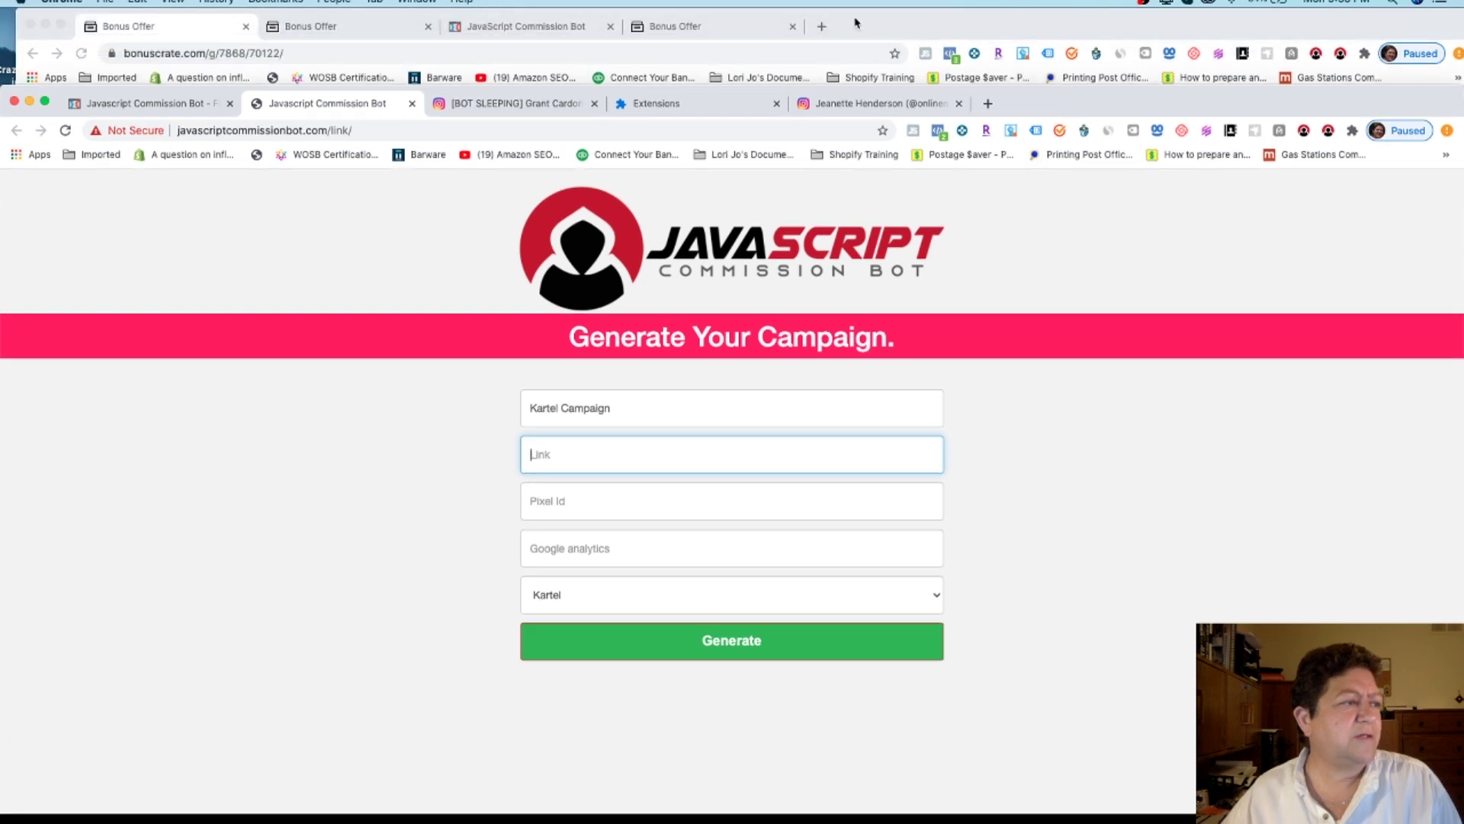
Step: Bring the Bonus Offer window forward and review its Prices & Up-Sells section
{"action": "left_click", "coordinate": [801, 26]}
{"action": "left_click", "coordinate": [687, 25]}
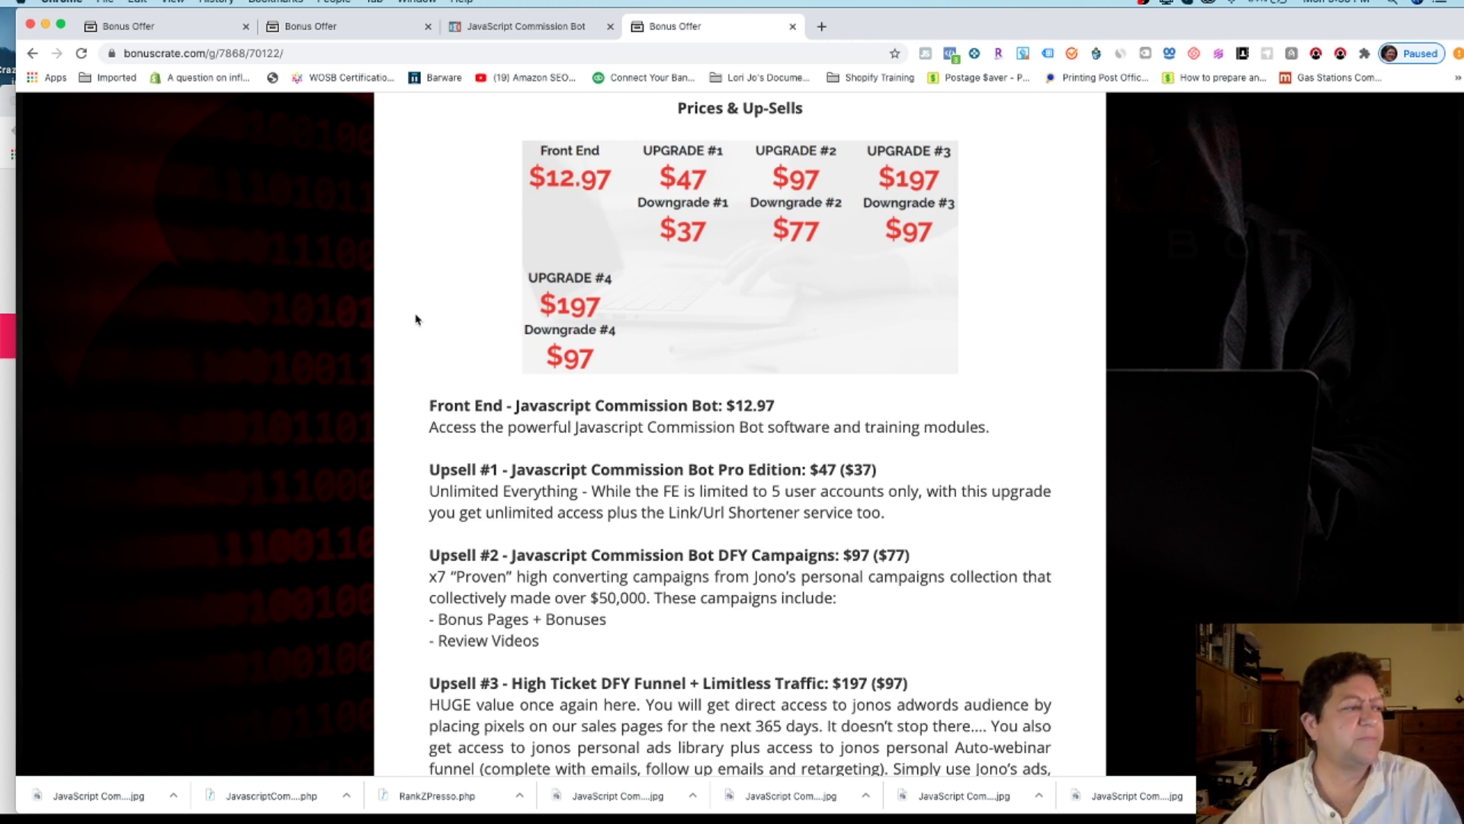
{"action": "scroll", "coordinate": [419, 228], "scroll_direction": "down", "scroll_amount": 1}
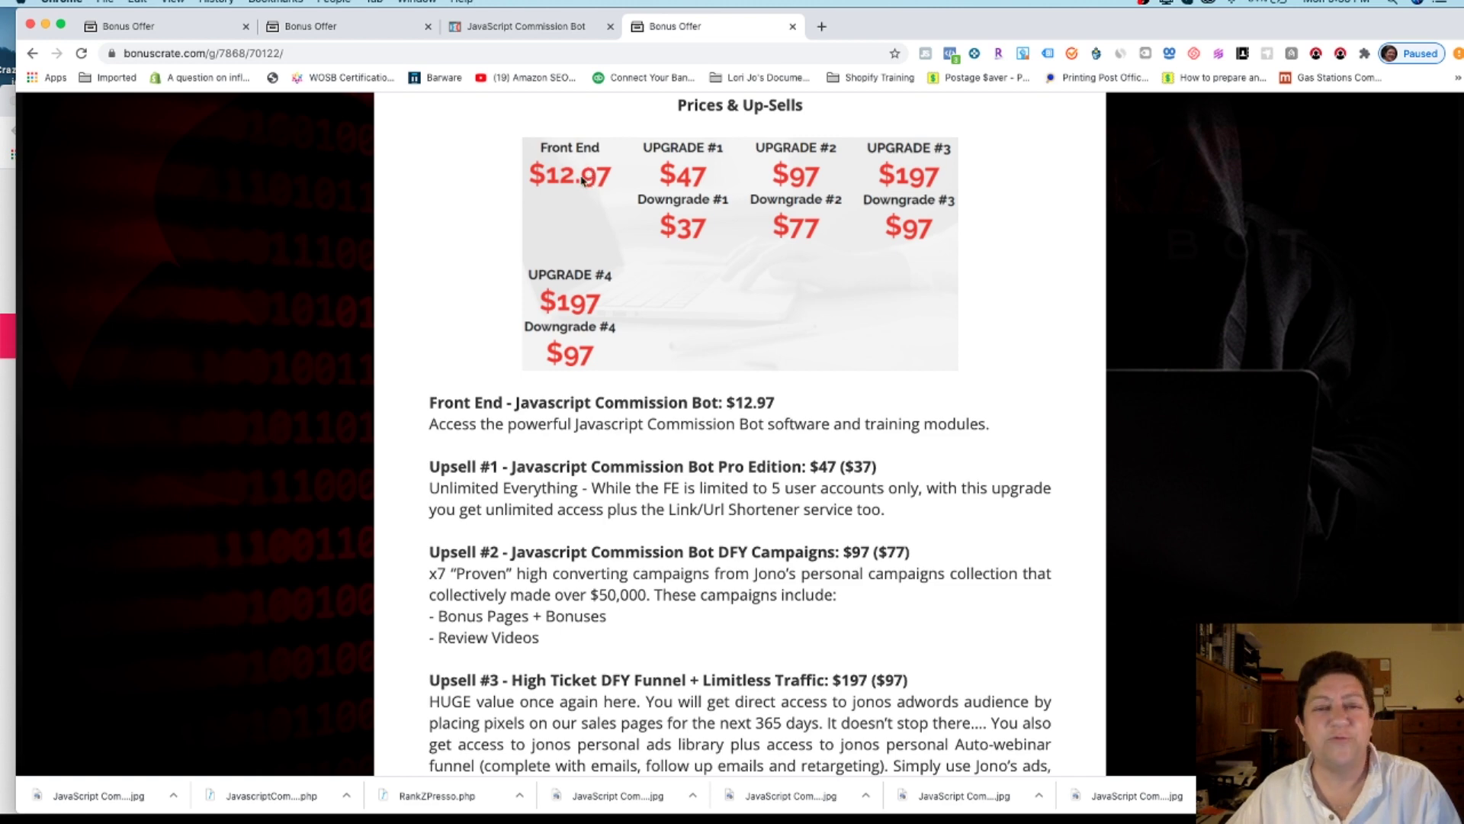
{"action": "scroll", "coordinate": [563, 232], "scroll_direction": "down", "scroll_amount": 1}
{"action": "scroll", "coordinate": [563, 232], "scroll_direction": "down", "scroll_amount": 1}
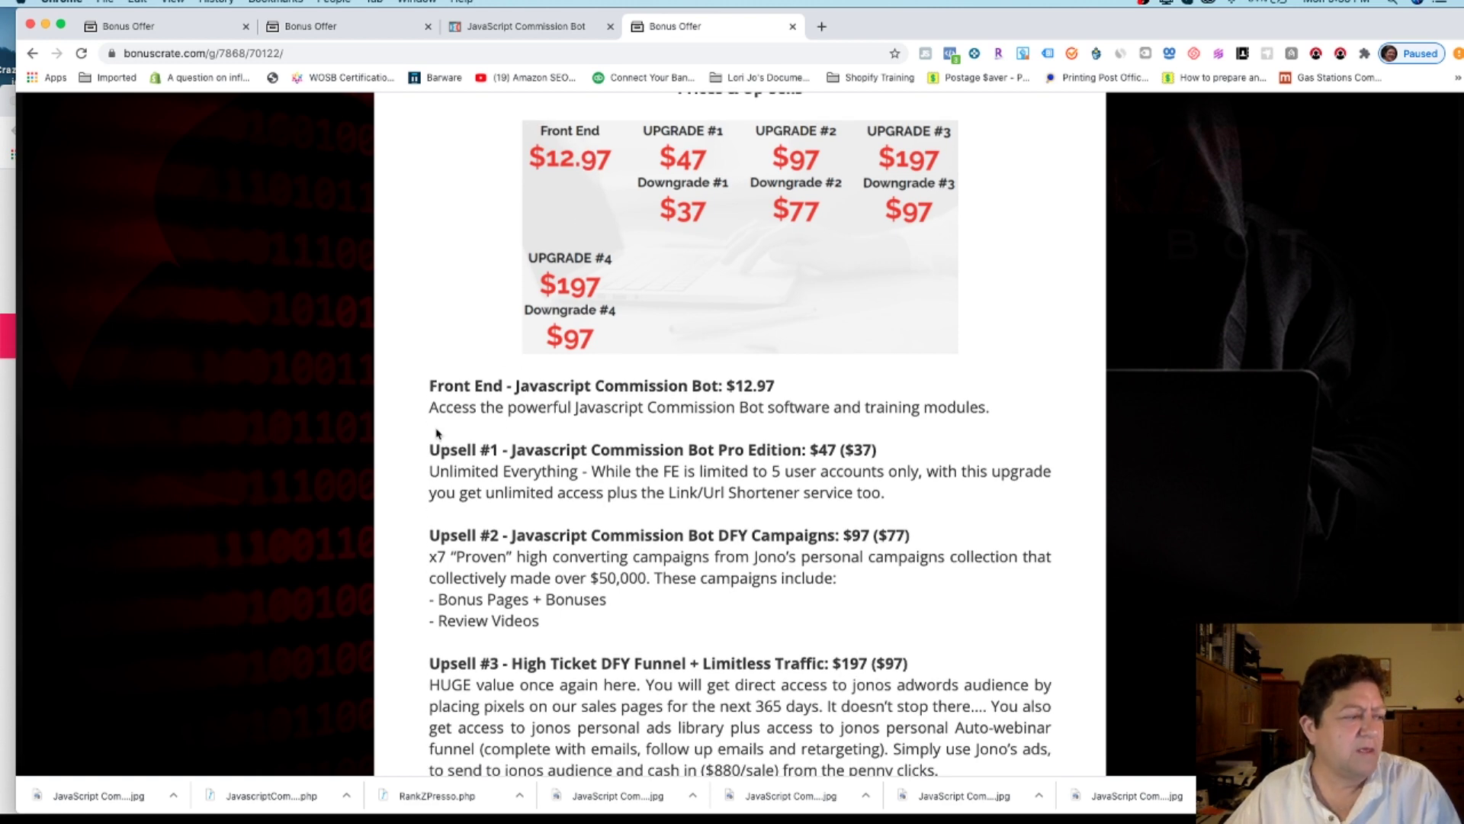
{"action": "scroll", "coordinate": [572, 300], "scroll_direction": "down", "scroll_amount": 2}
{"action": "scroll", "coordinate": [629, 352], "scroll_direction": "down", "scroll_amount": 1}
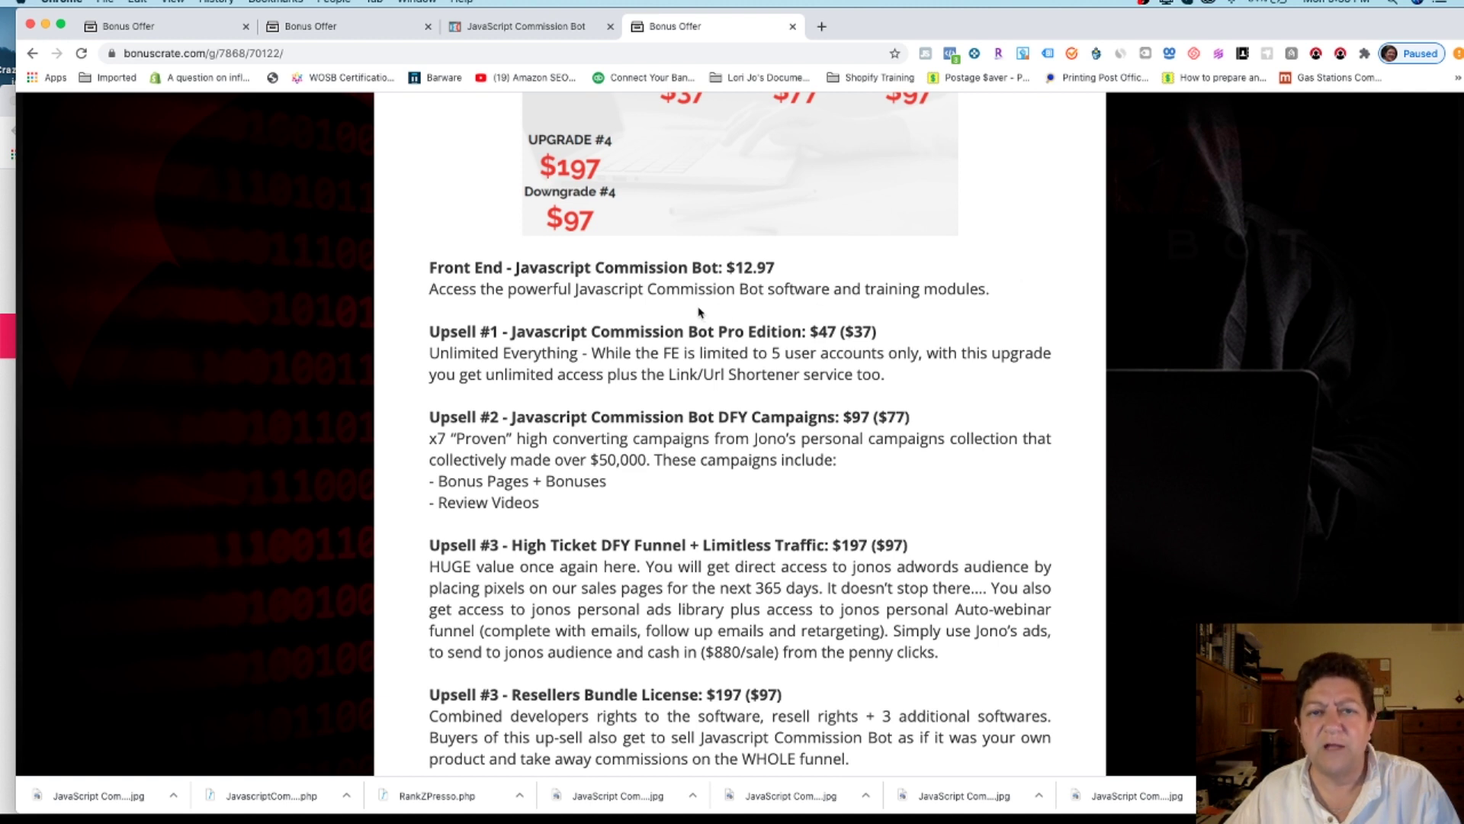
{"action": "scroll", "coordinate": [699, 310], "scroll_direction": "down", "scroll_amount": 1}
{"action": "scroll", "coordinate": [549, 331], "scroll_direction": "down", "scroll_amount": 1}
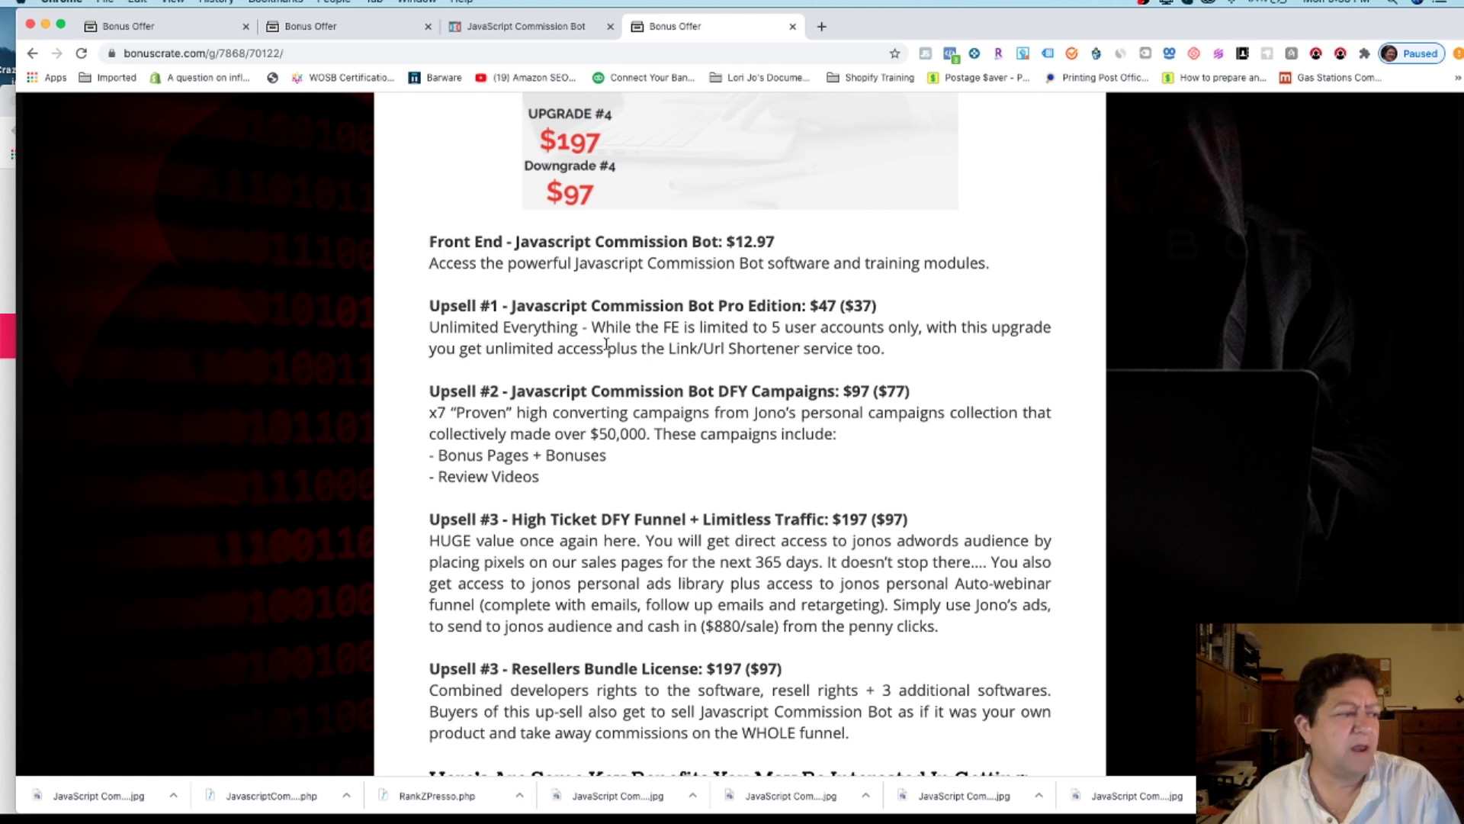
{"action": "scroll", "coordinate": [726, 343], "scroll_direction": "down", "scroll_amount": 1}
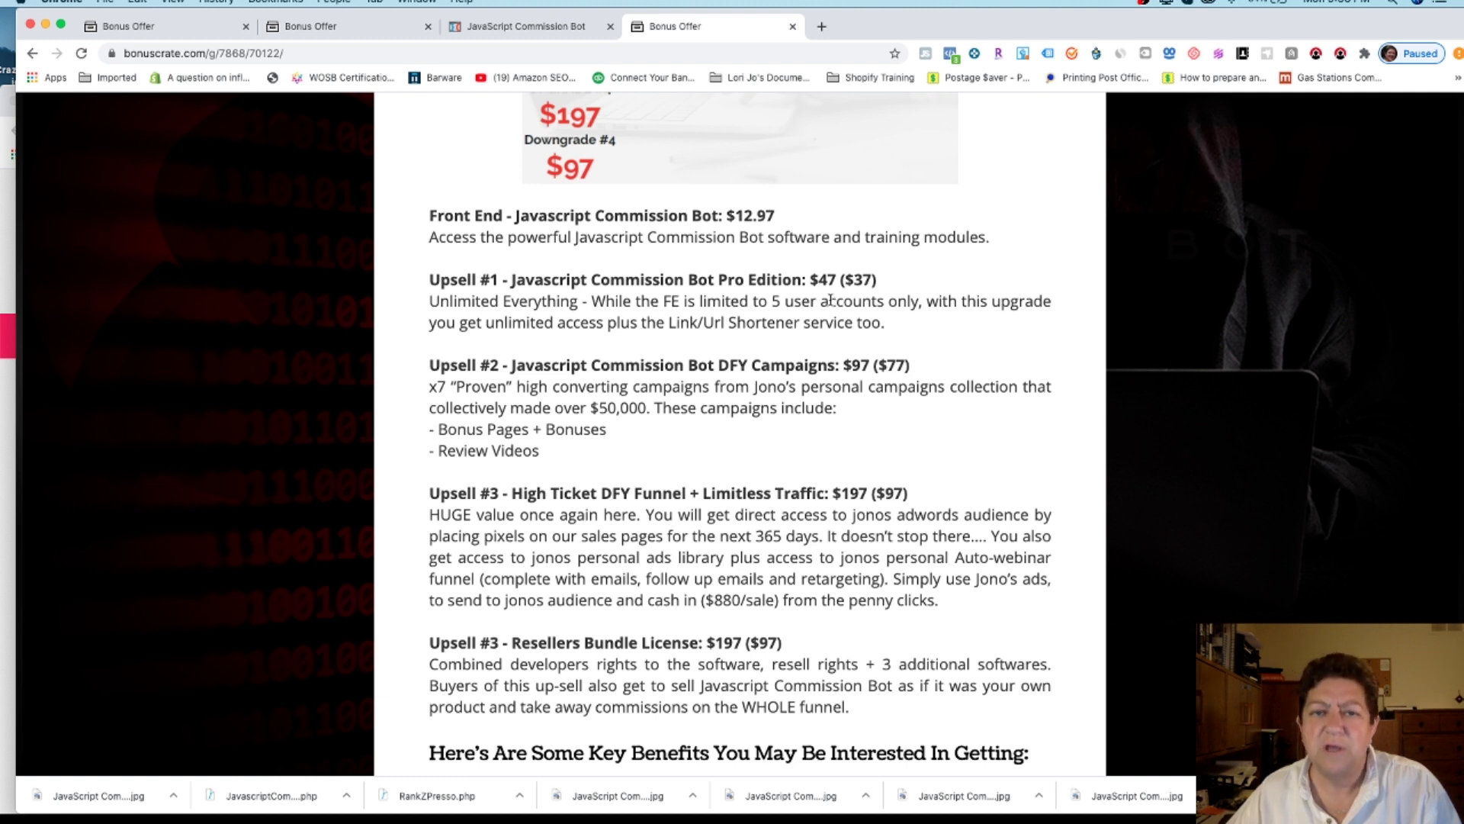
{"action": "scroll", "coordinate": [828, 300], "scroll_direction": "down", "scroll_amount": 1}
{"action": "scroll", "coordinate": [828, 300], "scroll_direction": "down", "scroll_amount": 1}
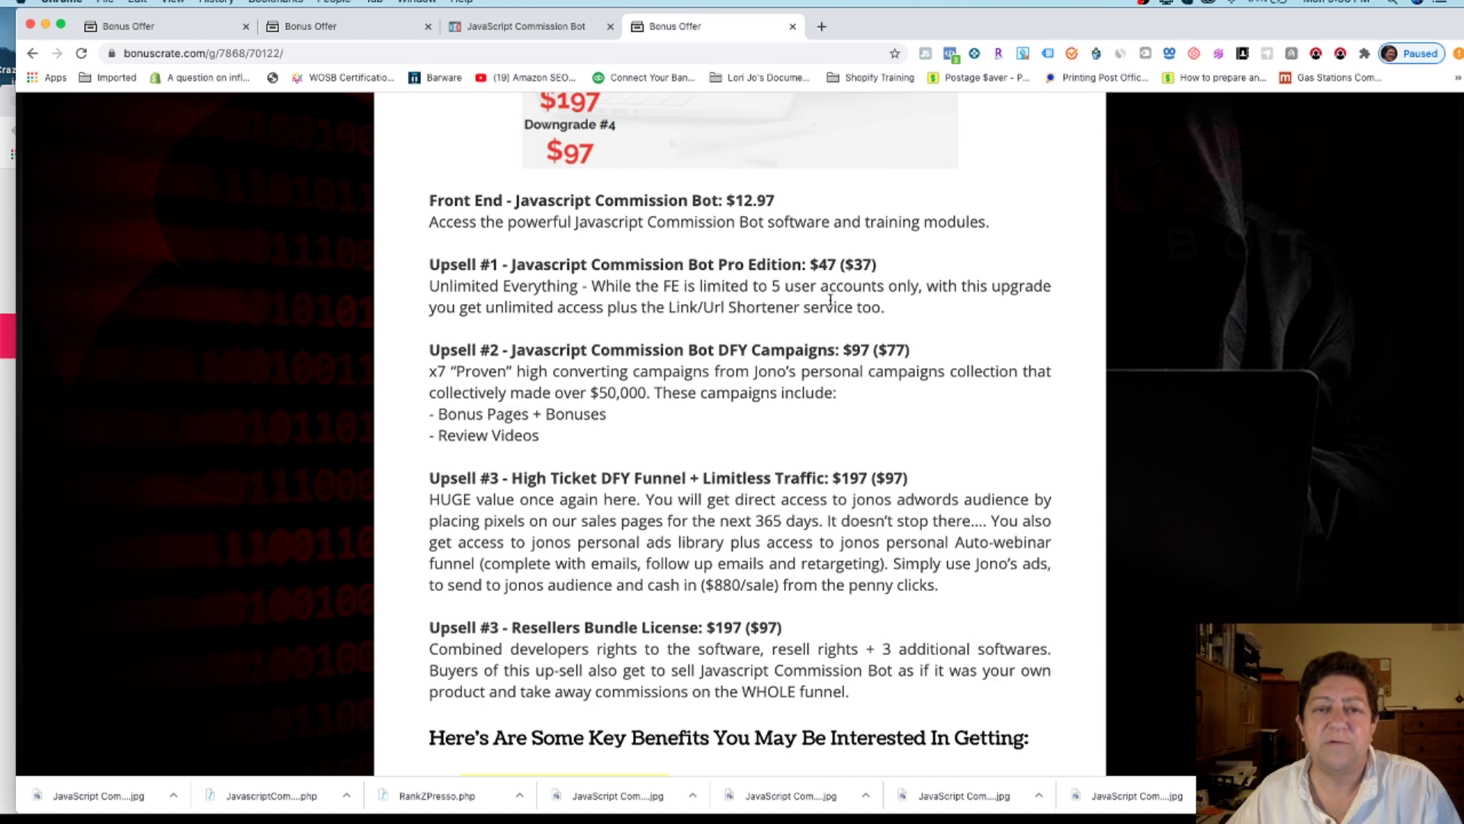
{"action": "scroll", "coordinate": [828, 300], "scroll_direction": "down", "scroll_amount": 1}
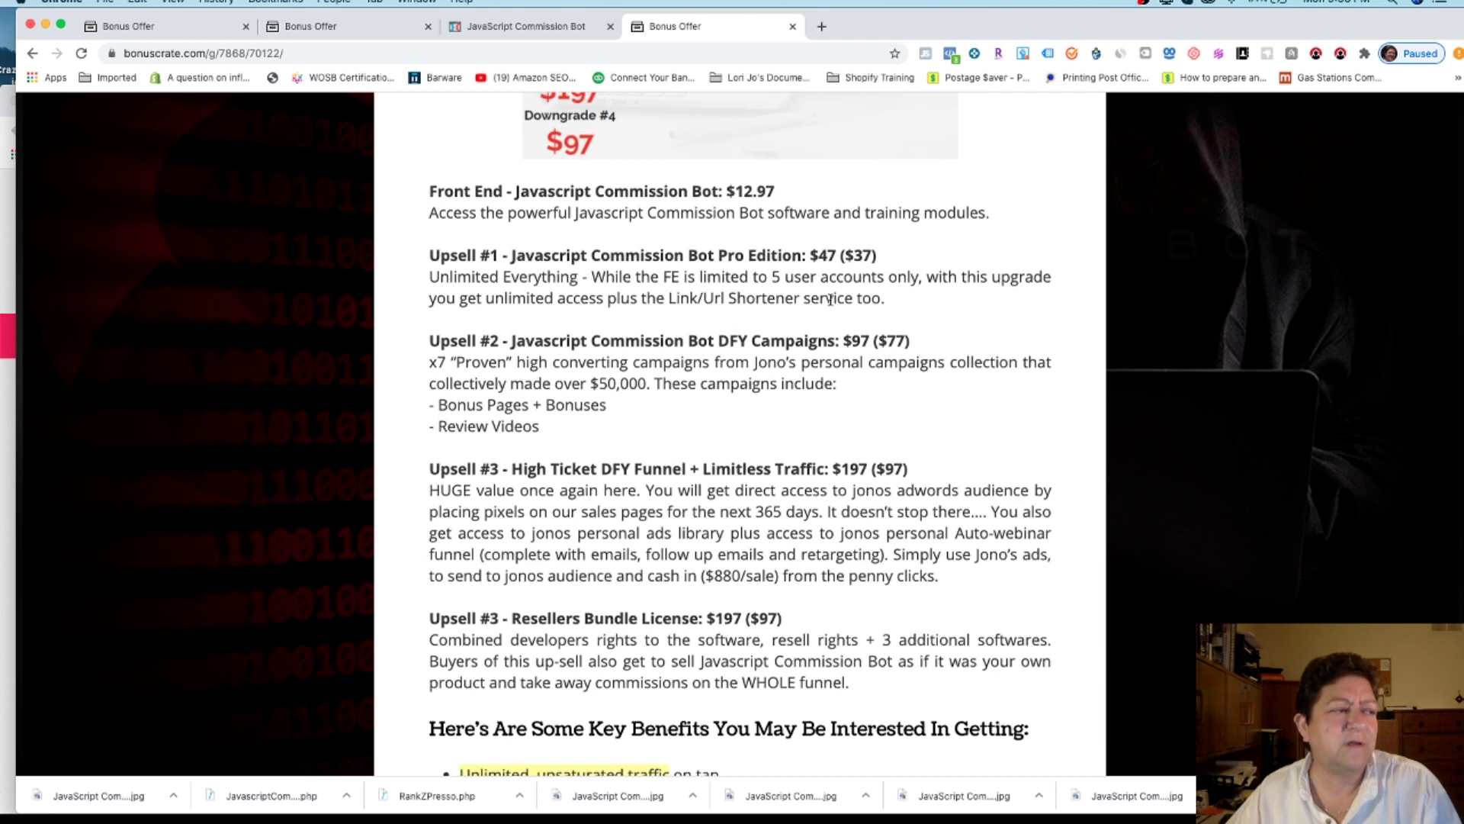
{"action": "scroll", "coordinate": [828, 300], "scroll_direction": "down", "scroll_amount": 1}
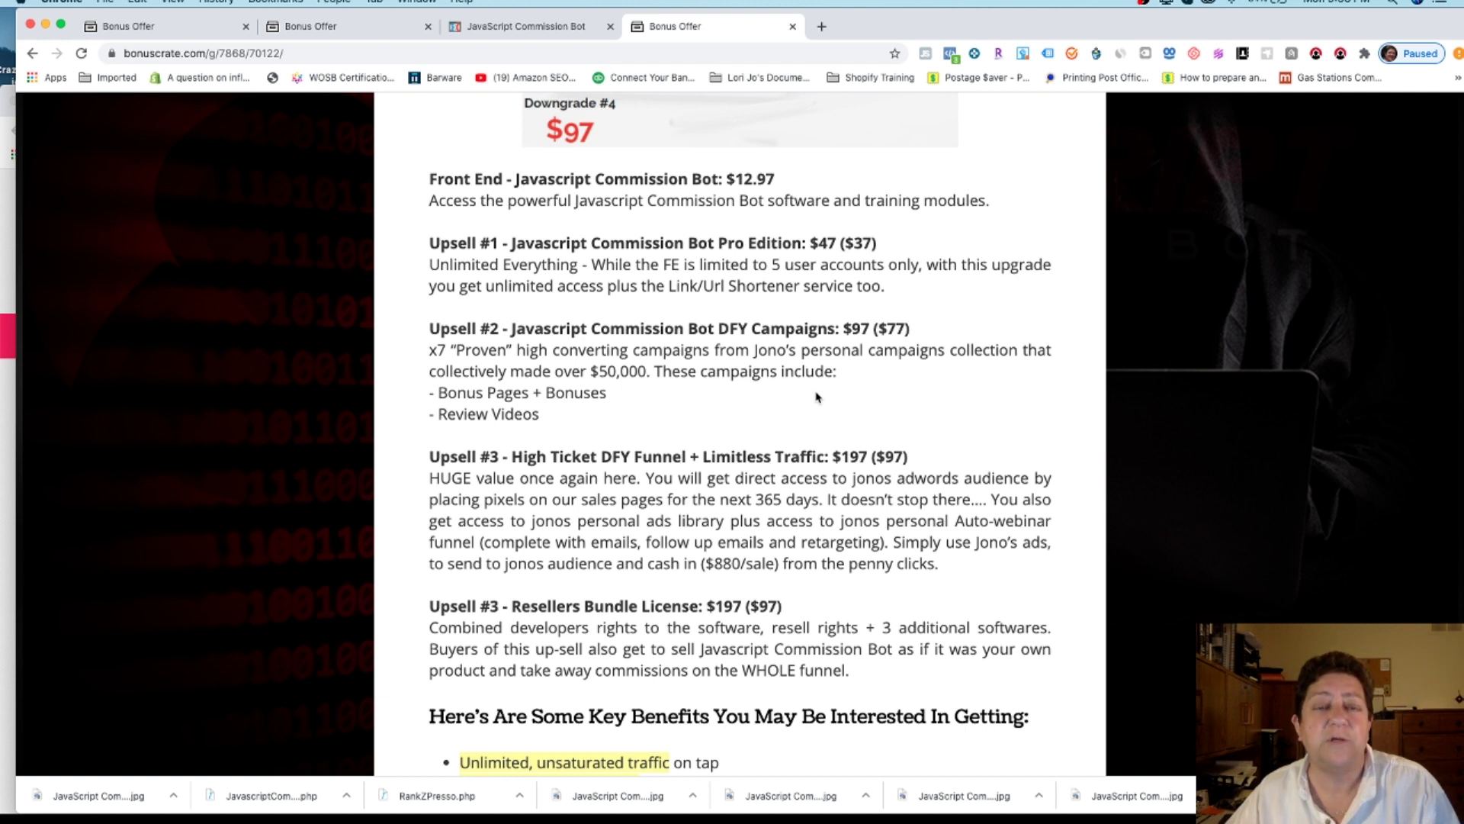
{"action": "scroll", "coordinate": [817, 397], "scroll_direction": "down", "scroll_amount": 2}
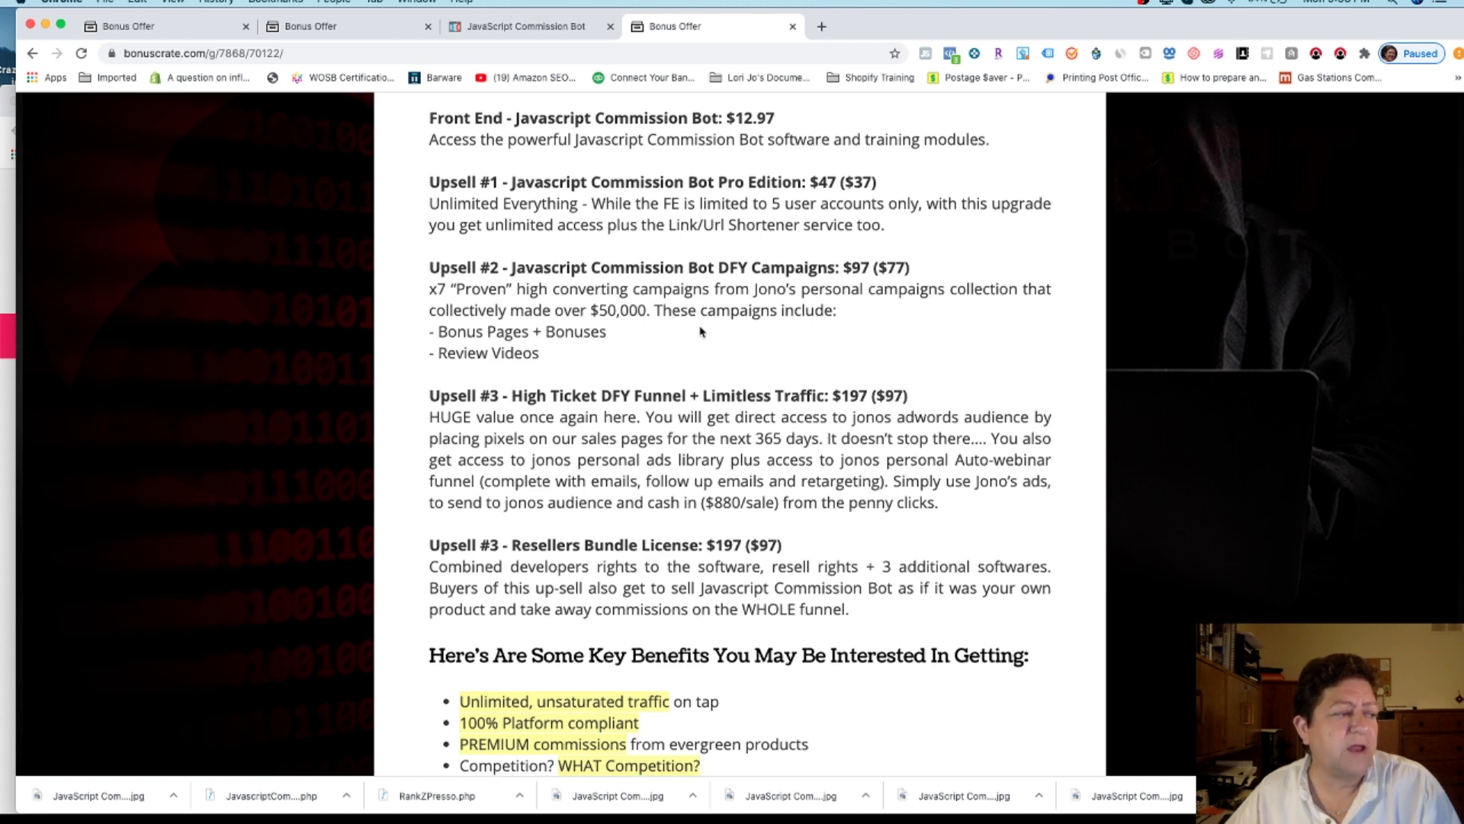
{"action": "scroll", "coordinate": [701, 326], "scroll_direction": "down", "scroll_amount": 2}
{"action": "scroll", "coordinate": [701, 326], "scroll_direction": "down", "scroll_amount": 1}
{"action": "scroll", "coordinate": [701, 326], "scroll_direction": "down", "scroll_amount": 2}
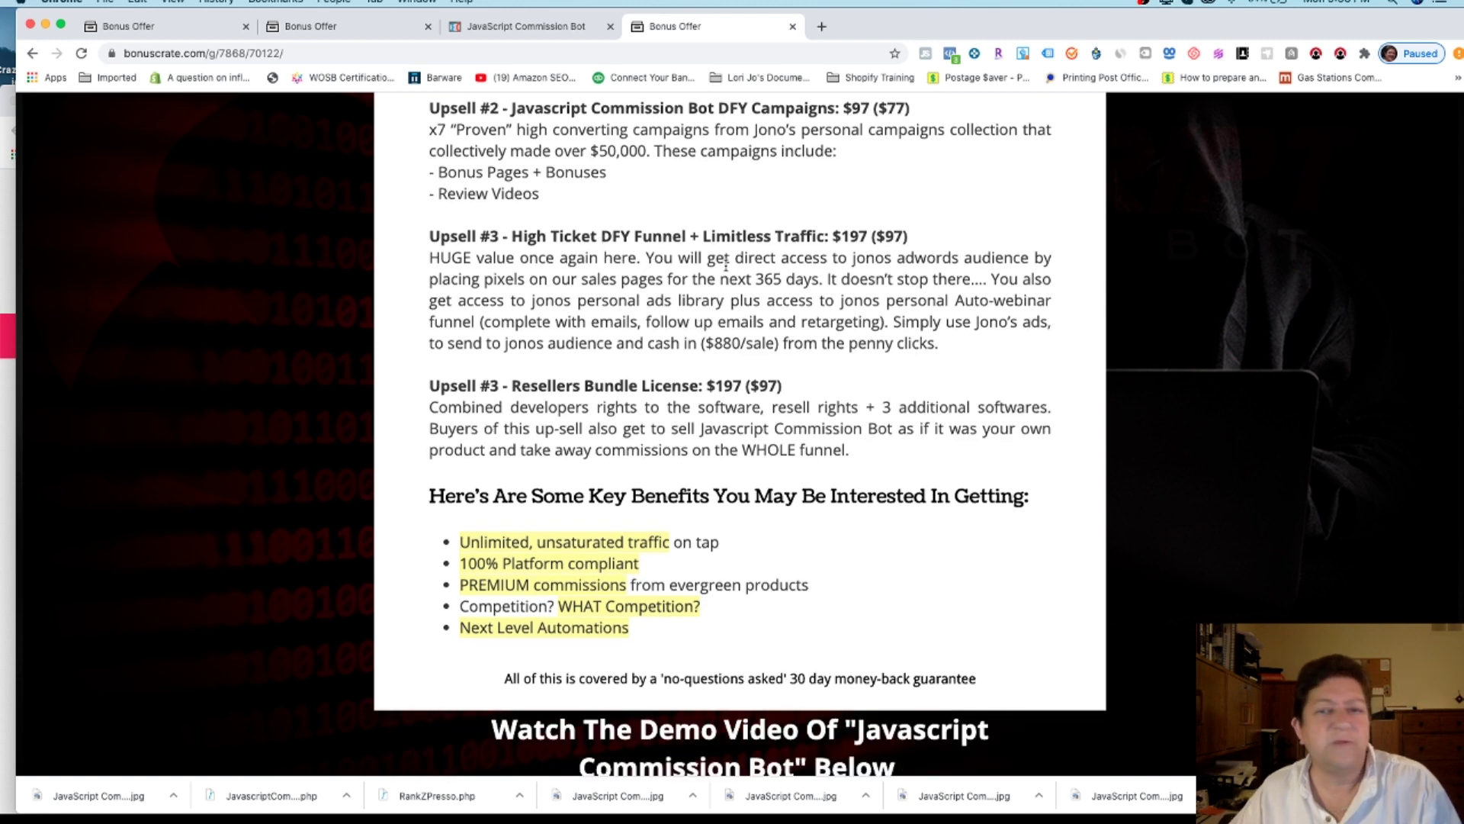
{"action": "scroll", "coordinate": [629, 311], "scroll_direction": "down", "scroll_amount": 1}
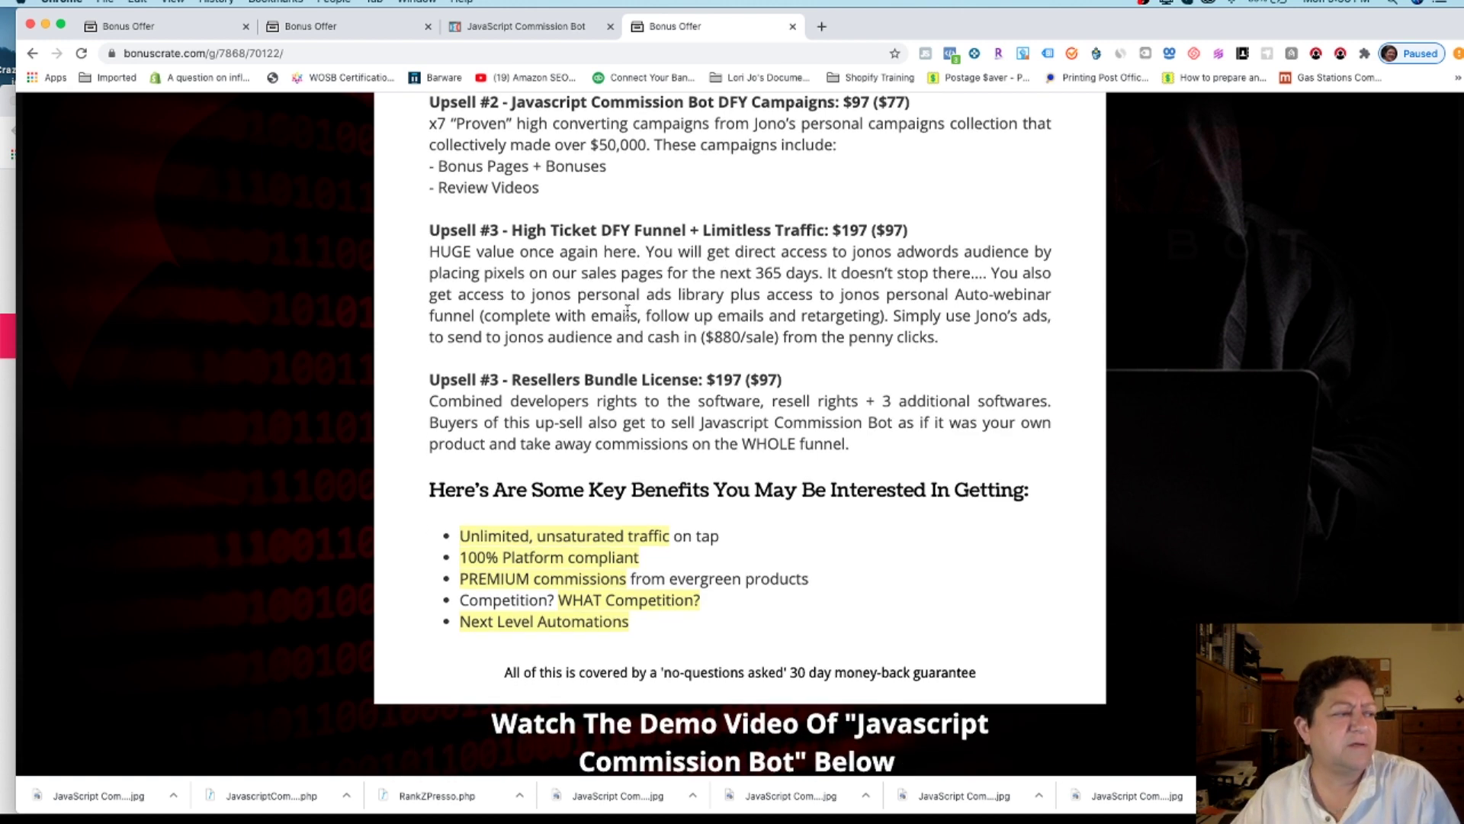
{"action": "scroll", "coordinate": [629, 311], "scroll_direction": "down", "scroll_amount": 1}
{"action": "scroll", "coordinate": [629, 311], "scroll_direction": "down", "scroll_amount": 1}
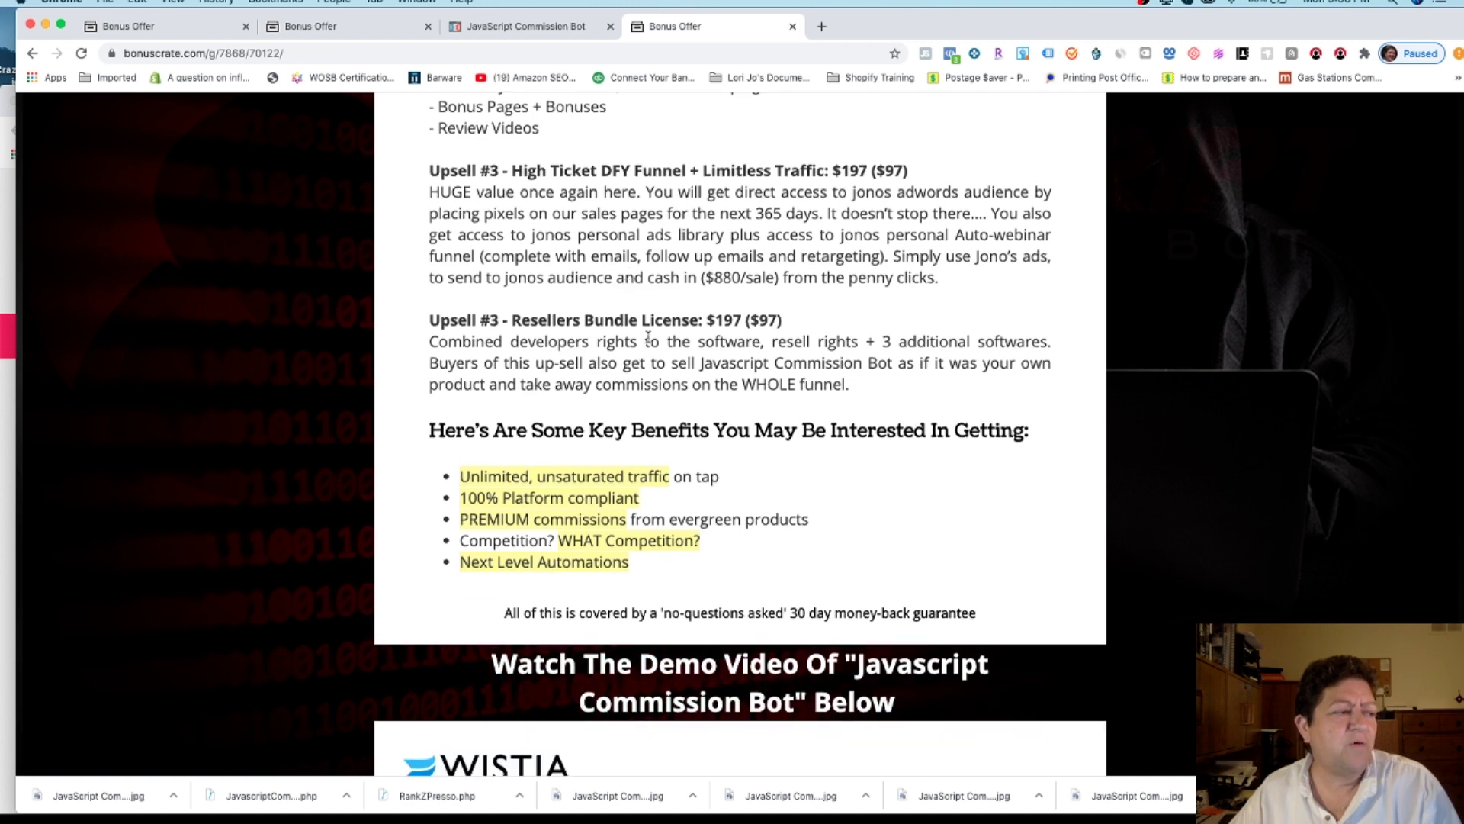
{"action": "scroll", "coordinate": [649, 336], "scroll_direction": "down", "scroll_amount": 1}
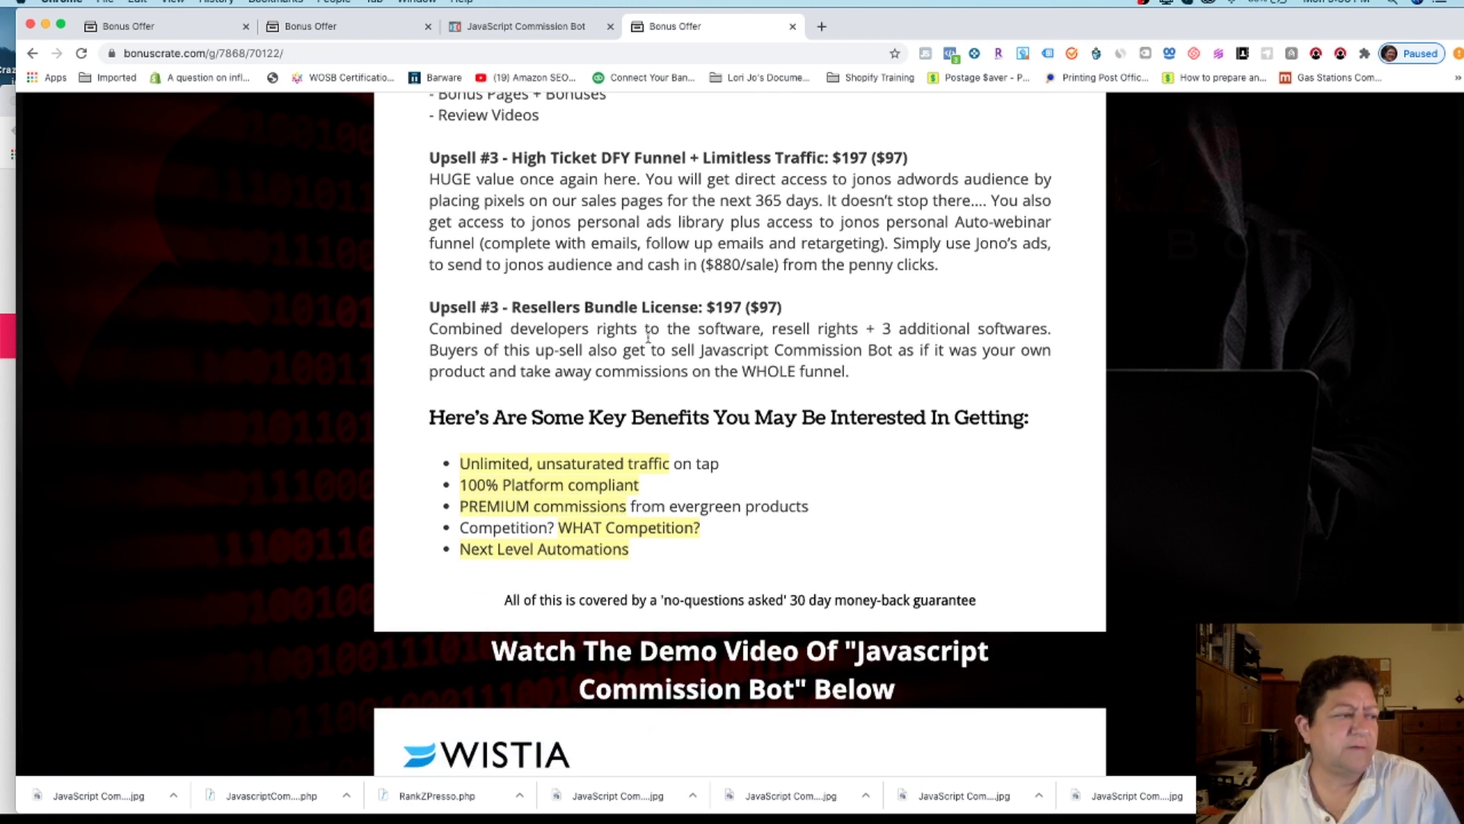
{"action": "scroll", "coordinate": [647, 337], "scroll_direction": "down", "scroll_amount": 1}
{"action": "scroll", "coordinate": [831, 368], "scroll_direction": "down", "scroll_amount": 1}
{"action": "scroll", "coordinate": [832, 368], "scroll_direction": "up", "scroll_amount": 4}
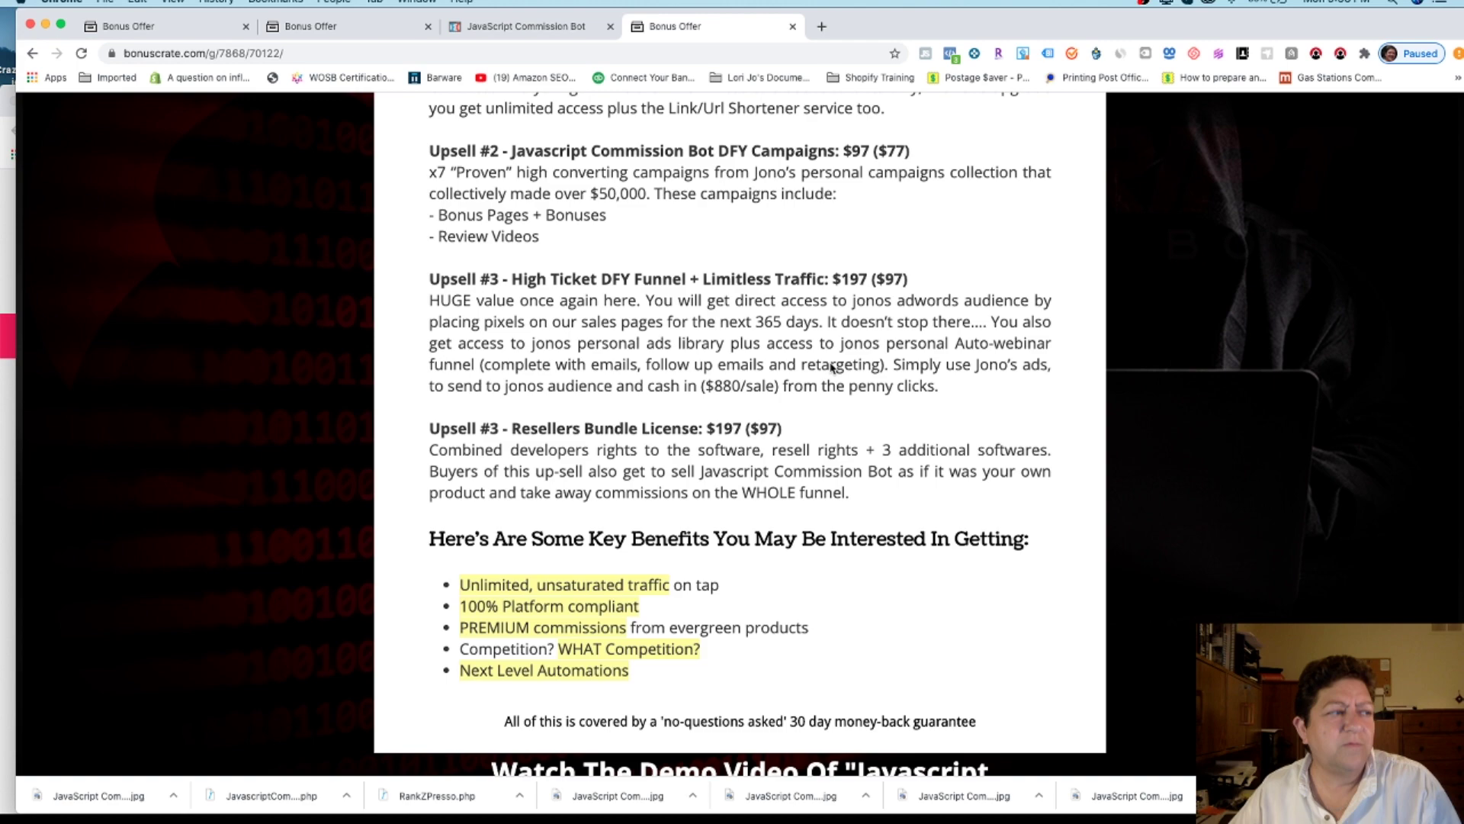
{"action": "scroll", "coordinate": [831, 367], "scroll_direction": "up", "scroll_amount": 1}
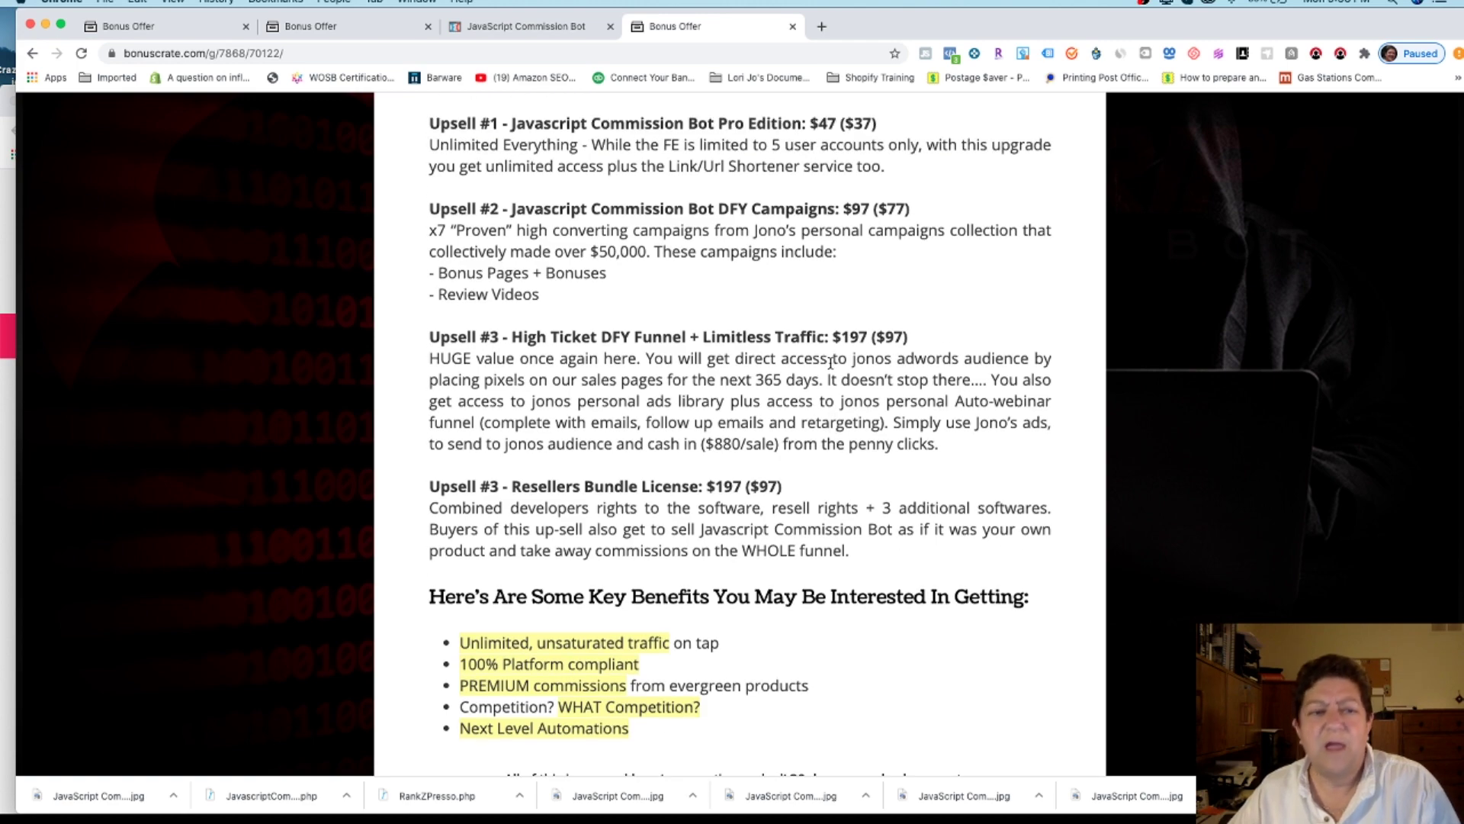
{"action": "scroll", "coordinate": [789, 349], "scroll_direction": "up", "scroll_amount": 3}
{"action": "scroll", "coordinate": [783, 343], "scroll_direction": "up", "scroll_amount": 3}
{"action": "scroll", "coordinate": [779, 340], "scroll_direction": "up", "scroll_amount": 2}
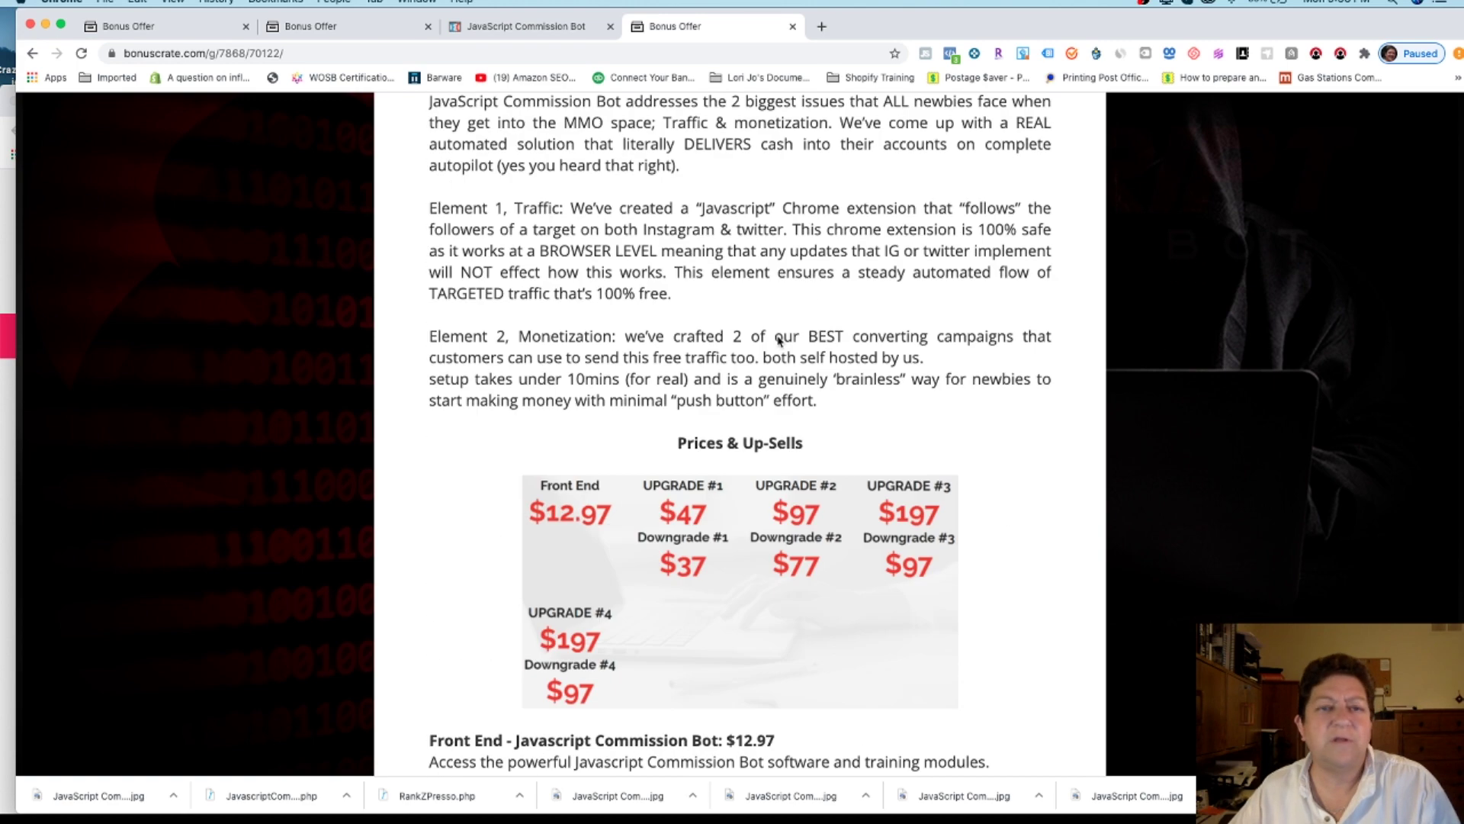
{"action": "scroll", "coordinate": [779, 341], "scroll_direction": "up", "scroll_amount": 4}
{"action": "scroll", "coordinate": [779, 339], "scroll_direction": "up", "scroll_amount": 5}
{"action": "scroll", "coordinate": [779, 340], "scroll_direction": "up", "scroll_amount": 4}
{"action": "scroll", "coordinate": [780, 341], "scroll_direction": "up", "scroll_amount": 3}
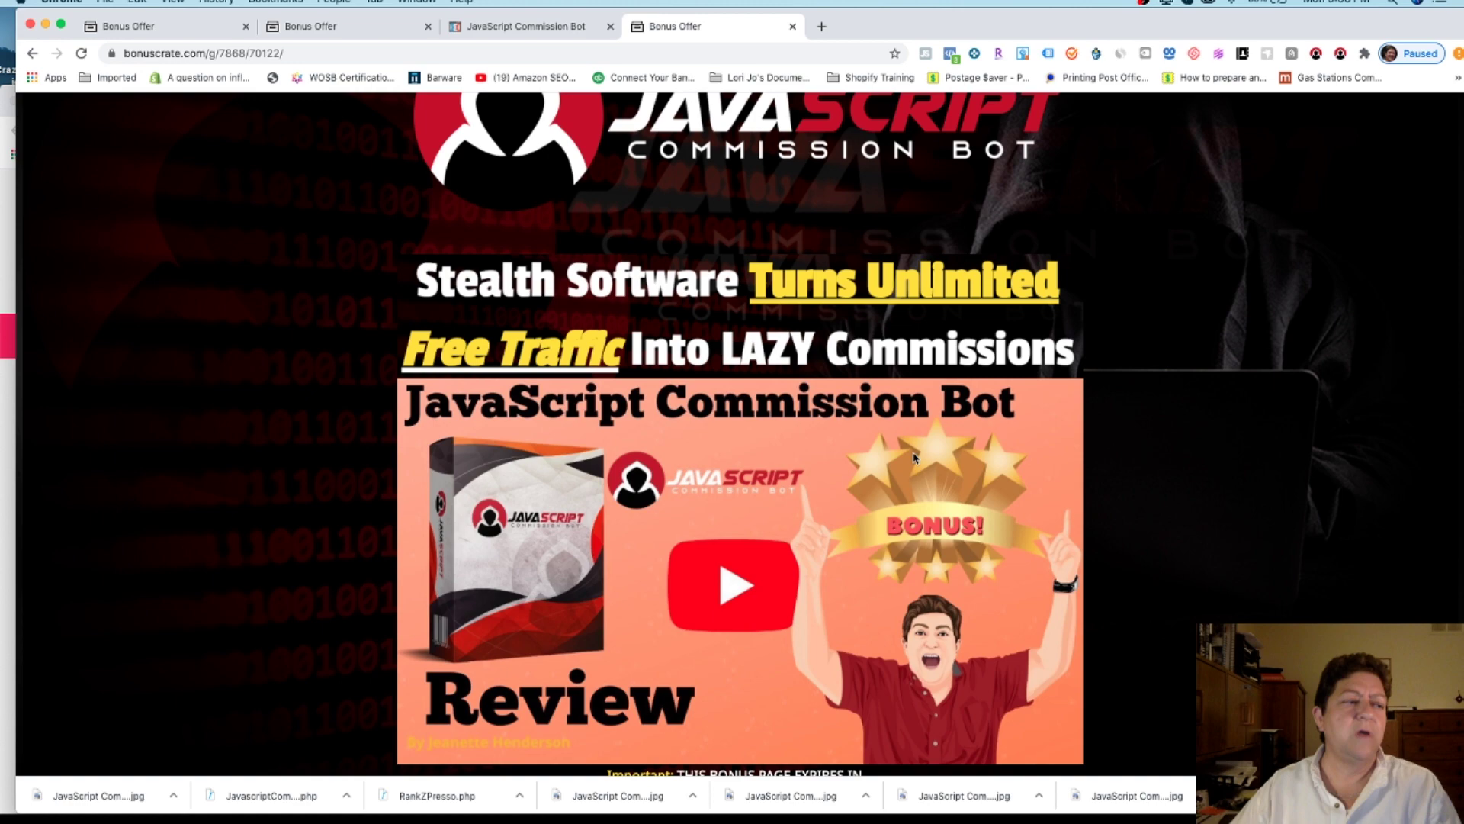
{"action": "scroll", "coordinate": [898, 450], "scroll_direction": "down", "scroll_amount": 1}
{"action": "scroll", "coordinate": [898, 451], "scroll_direction": "up", "scroll_amount": 3}
{"action": "scroll", "coordinate": [897, 451], "scroll_direction": "up", "scroll_amount": 3}
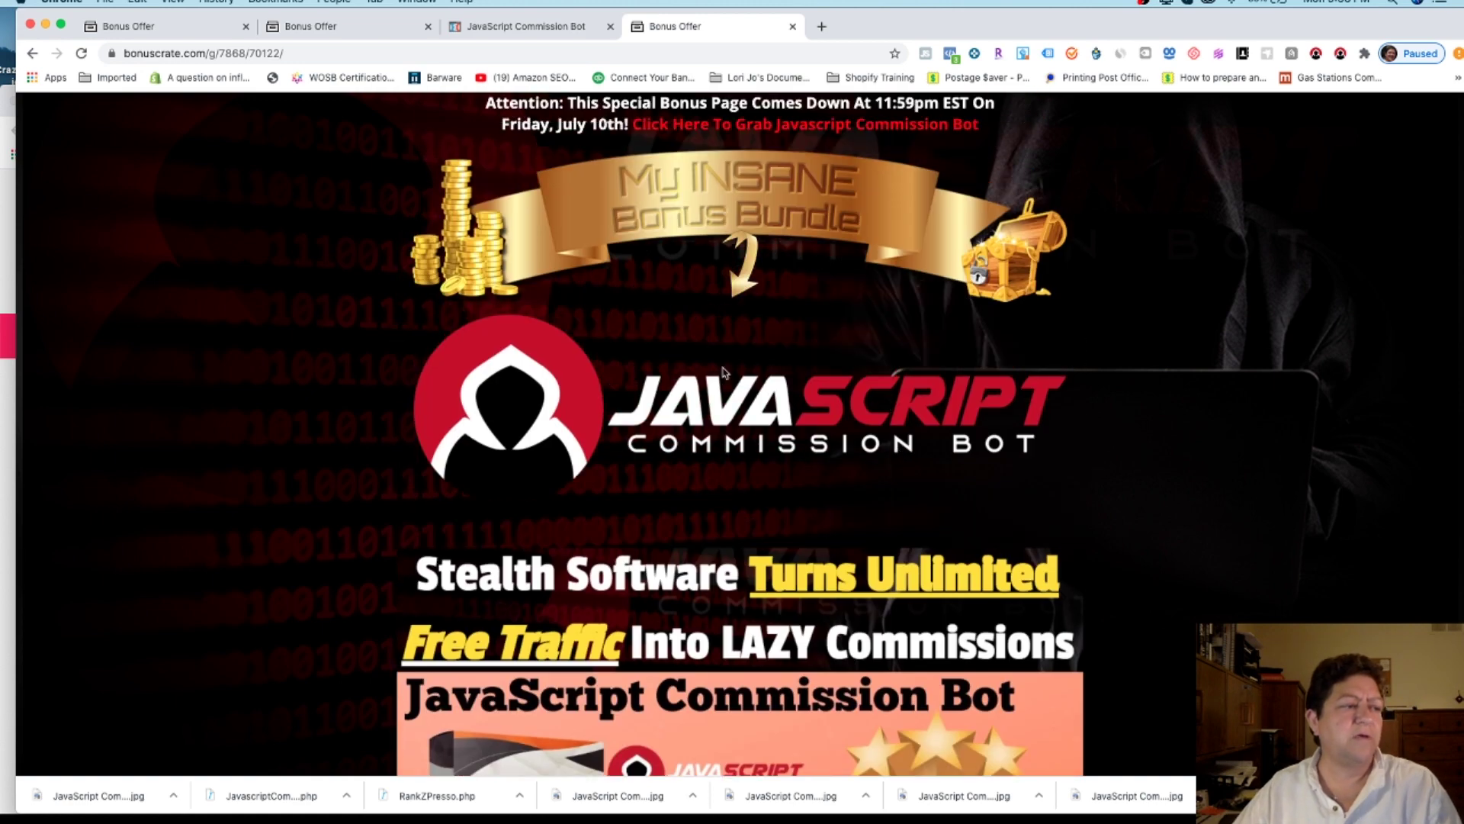
{"action": "scroll", "coordinate": [722, 374], "scroll_direction": "down", "scroll_amount": 5}
{"action": "scroll", "coordinate": [721, 373], "scroll_direction": "down", "scroll_amount": 3}
{"action": "scroll", "coordinate": [722, 374], "scroll_direction": "down", "scroll_amount": 5}
{"action": "scroll", "coordinate": [722, 372], "scroll_direction": "down", "scroll_amount": 5}
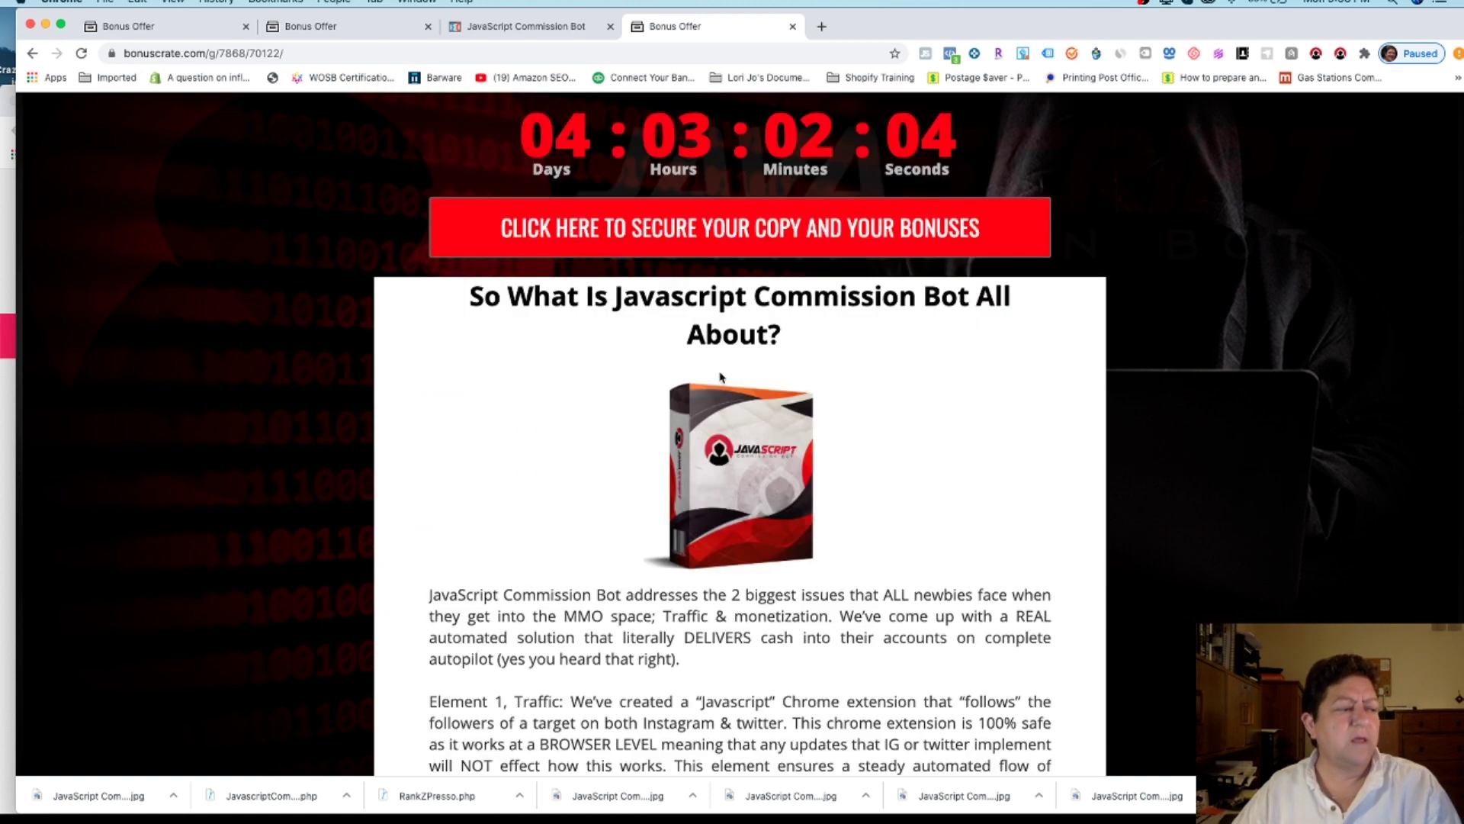
{"action": "scroll", "coordinate": [881, 334], "scroll_direction": "down", "scroll_amount": 2}
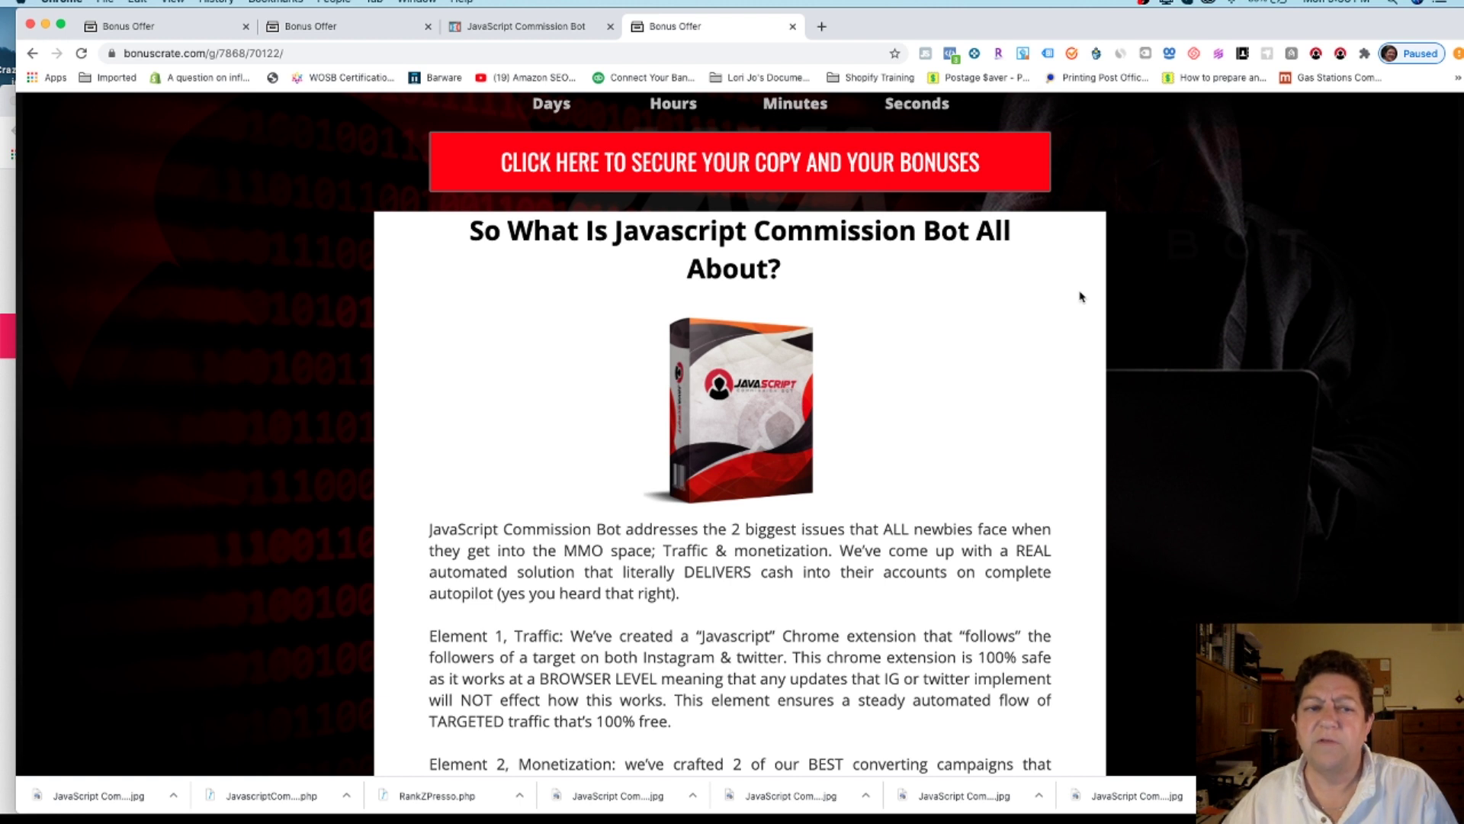